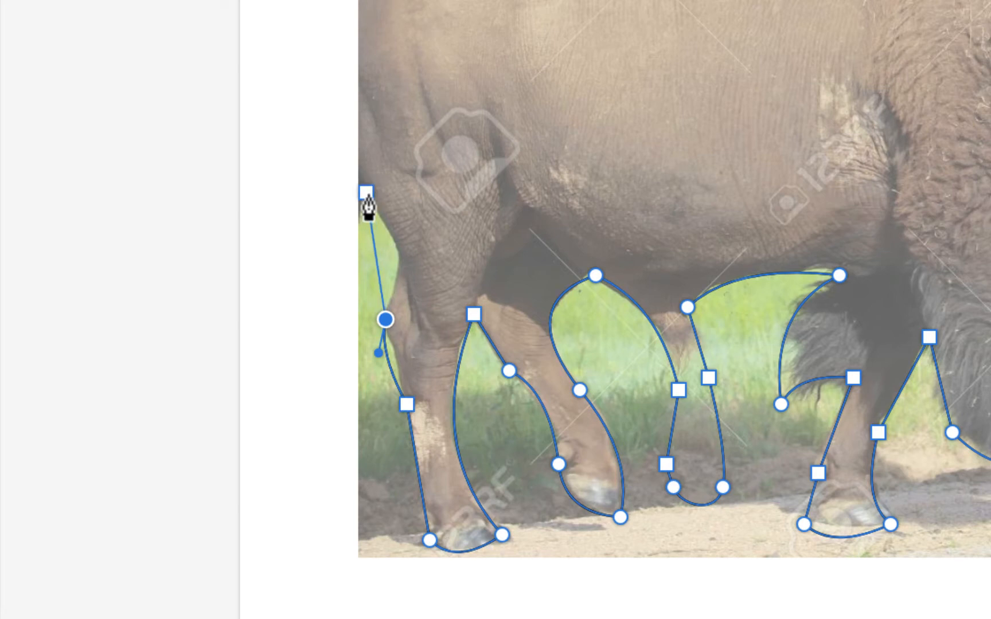
Finish tracing the bison from the hind leg around the rump, close the path at the back and remove its fill
left_click(385, 205)
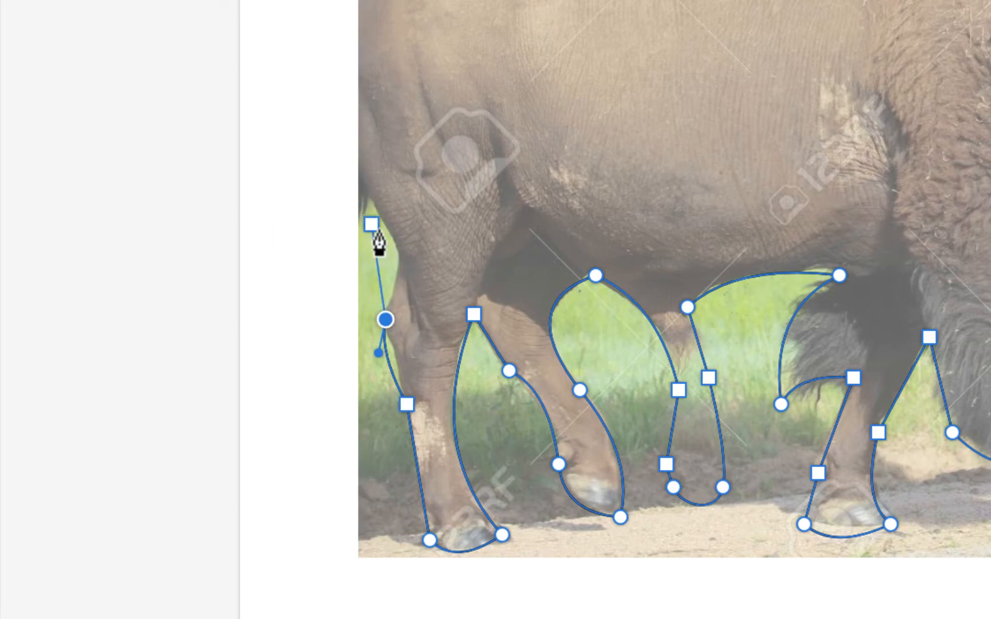
left_click_drag(376, 197, 340, 150)
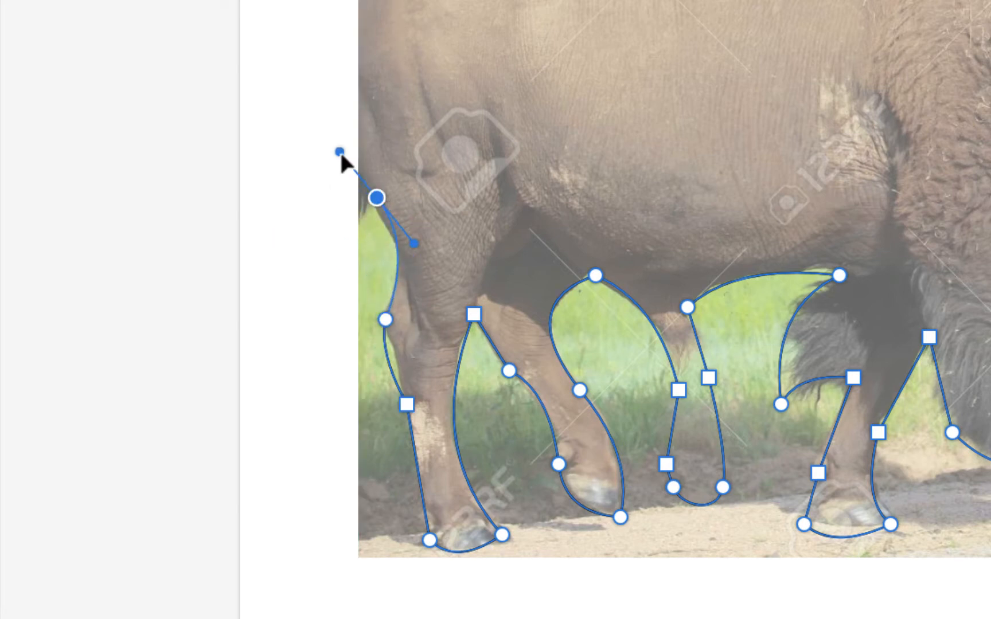
left_click_drag(319, 50, 336, 2)
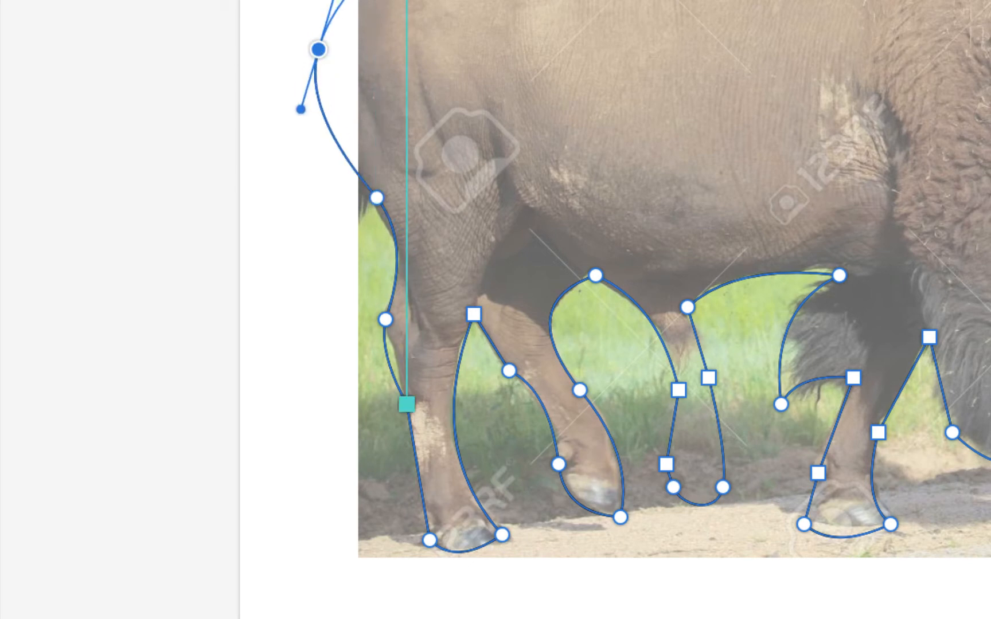
left_click(406, 1)
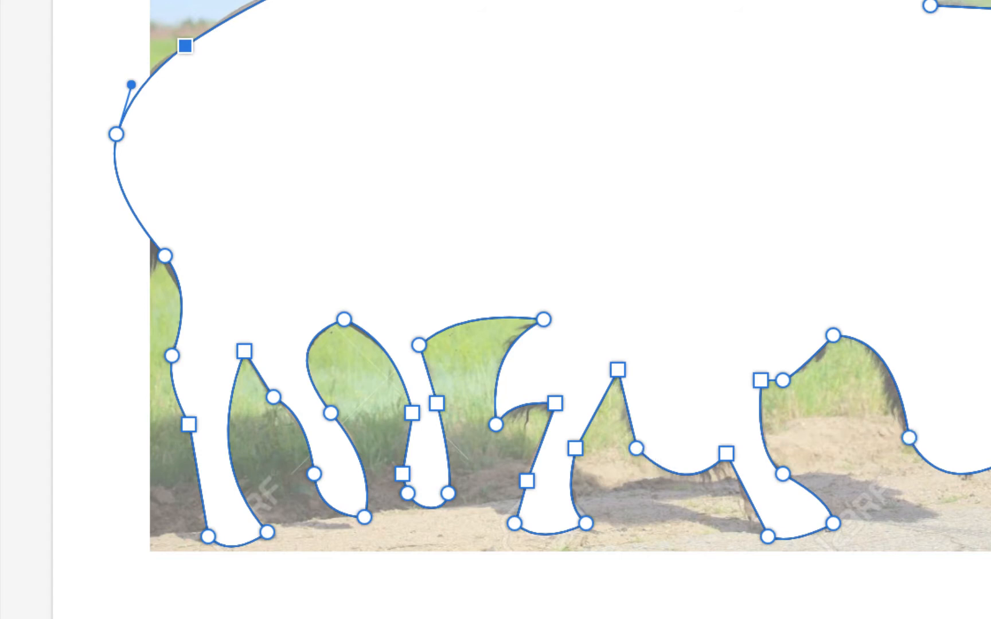
key("slash")
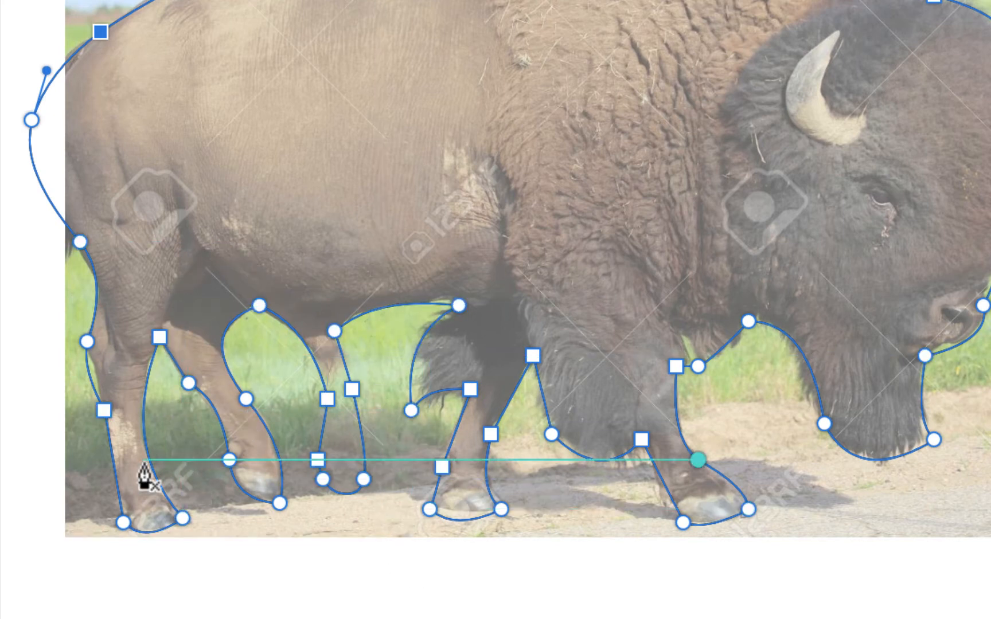
Rename the traced path's layer as "bison outline"
scroll(140, 462, "left", 1)
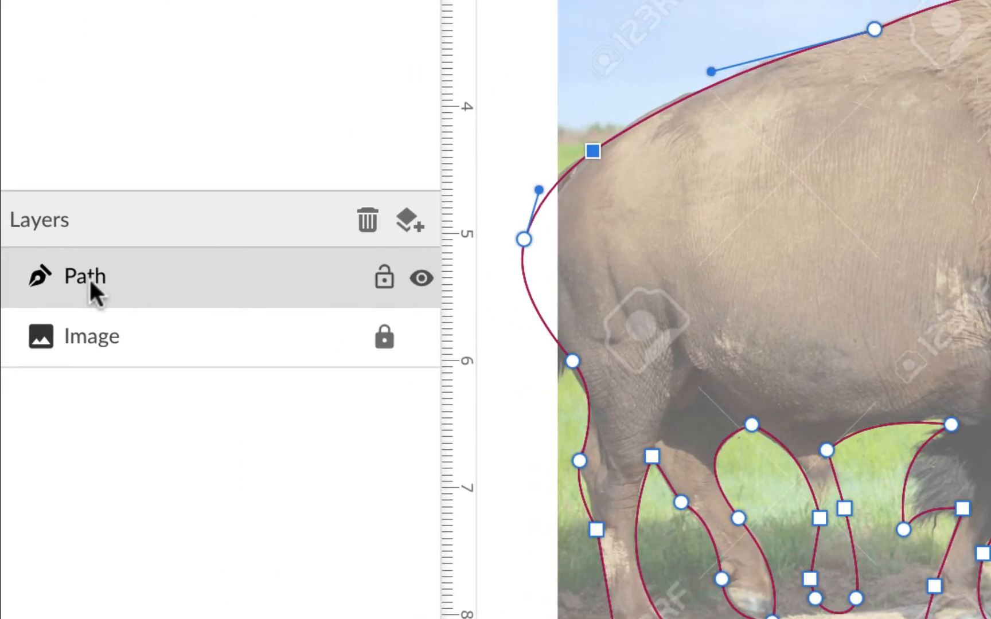
double_click(89, 278)
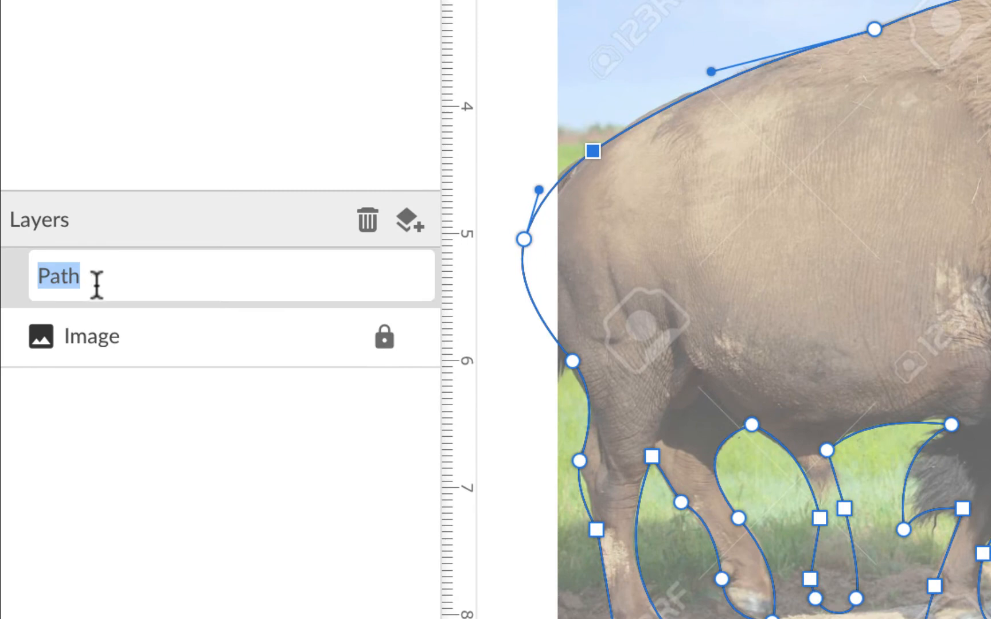
type("bison outlin")
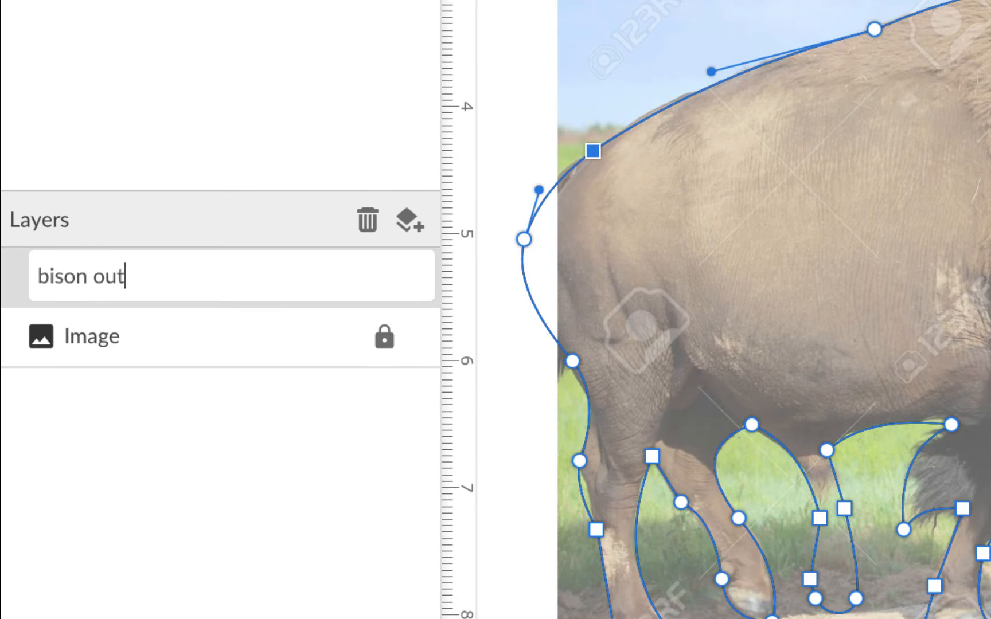
type("e")
key("Return")
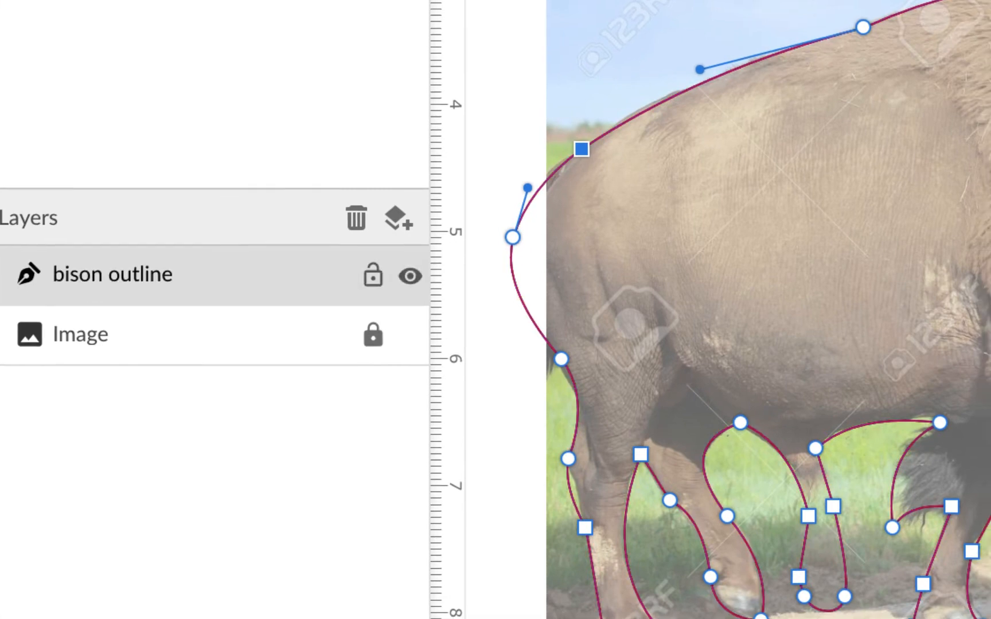
Leave path drawing and, with the Subselect tool, change the anchor midway down the rearmost leg's back edge to a Disconnected joint
scroll(583, 374, "down", 4)
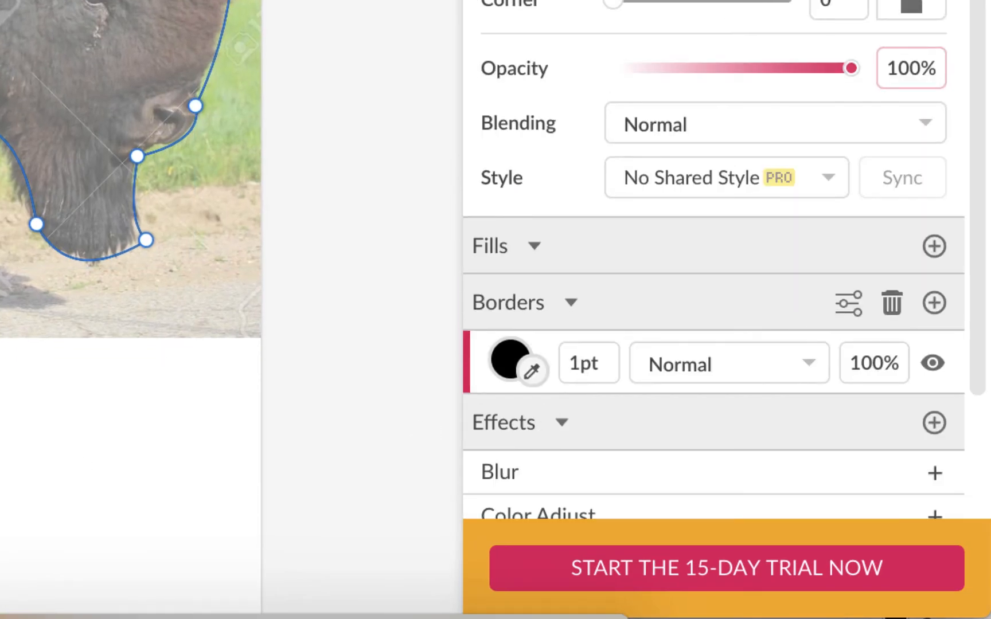
scroll(172, 307, "left", 3)
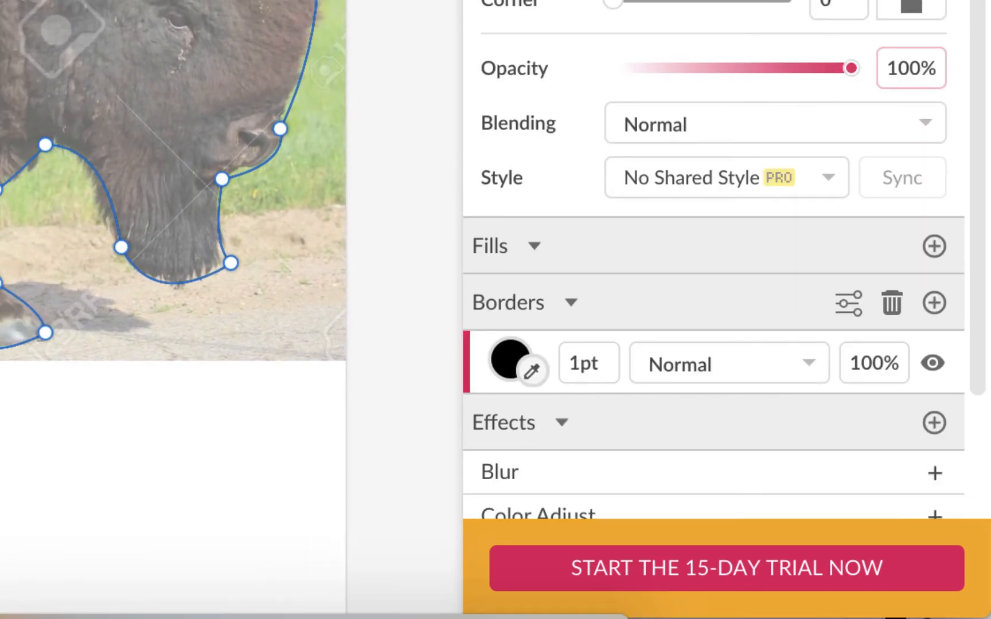
scroll(173, 196, "up", 2)
key("Escape")
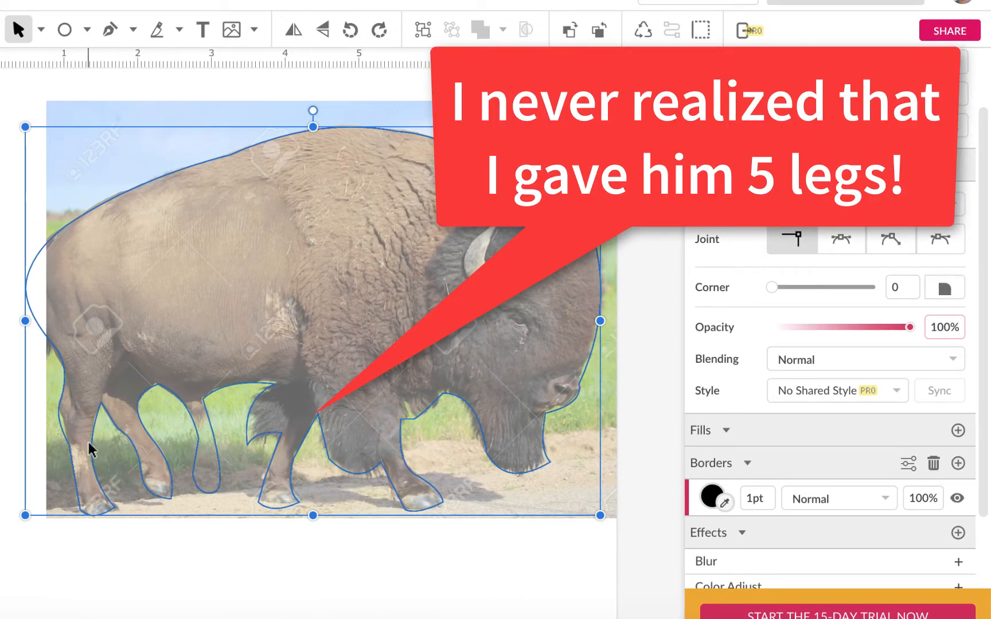
left_click(41, 30)
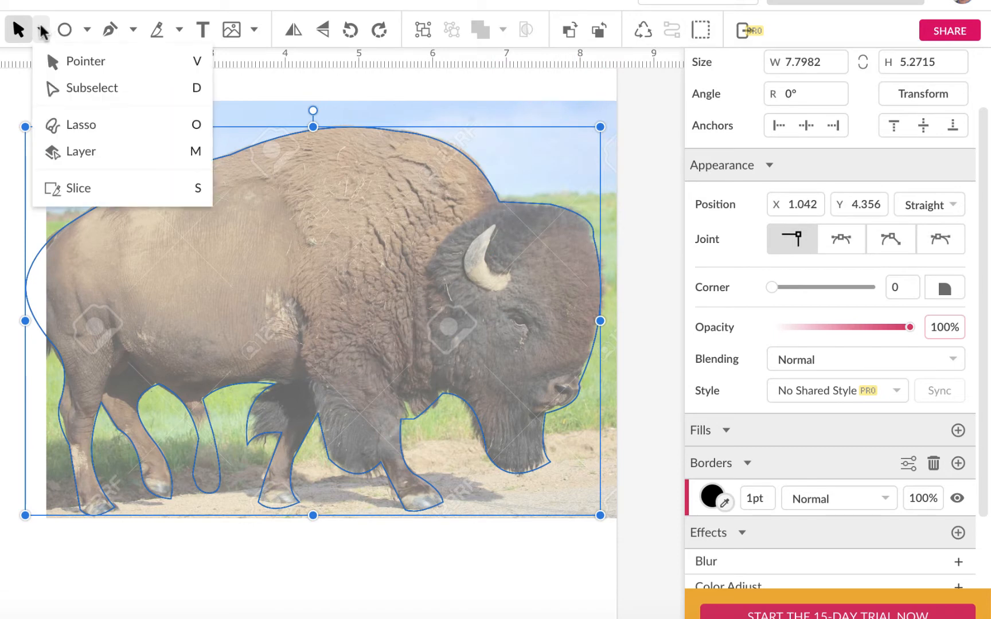
left_click(51, 90)
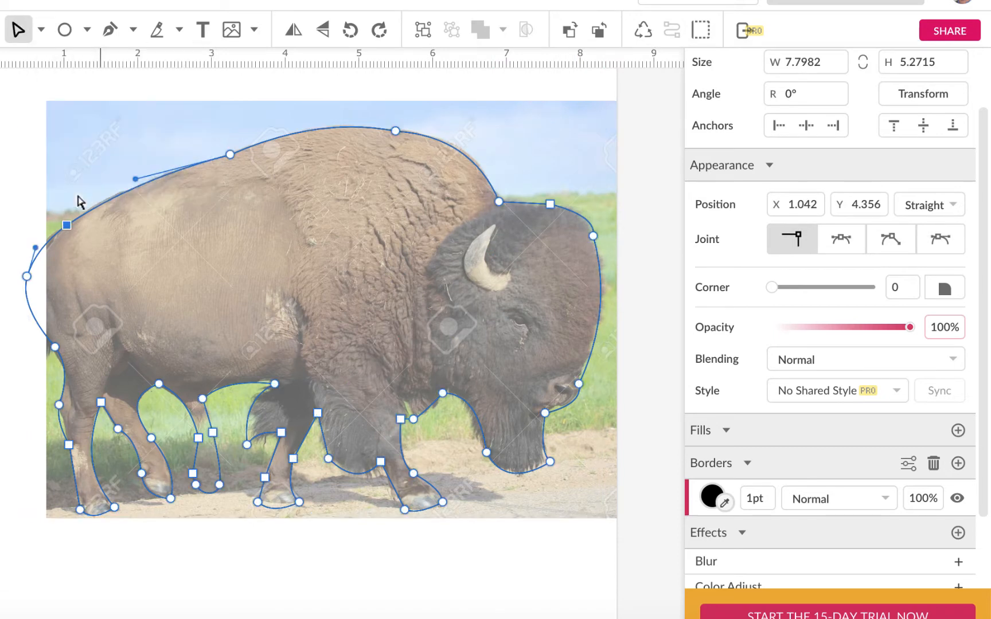
left_click(68, 446)
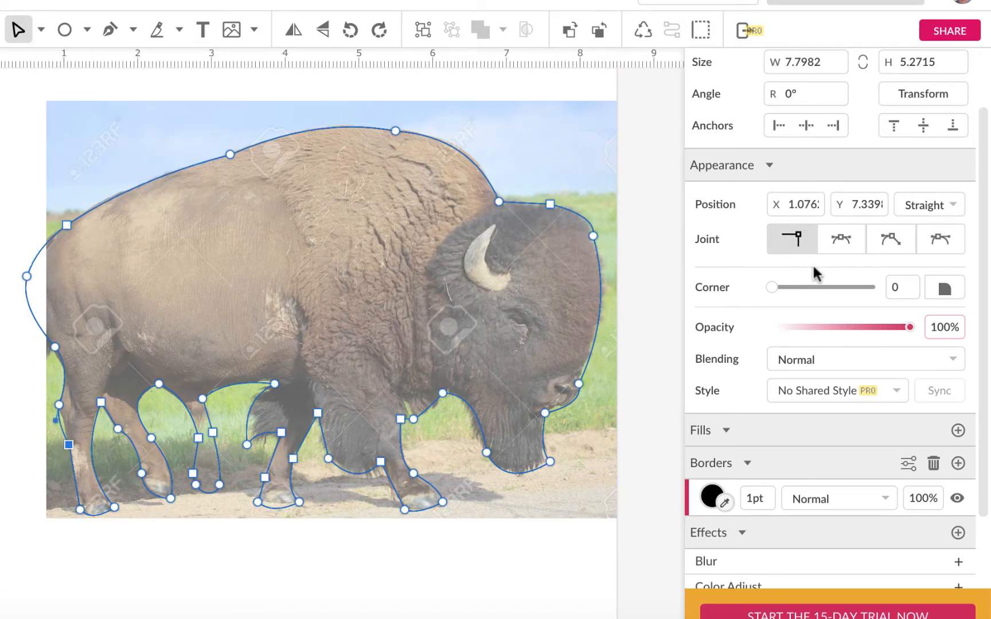
left_click(895, 240)
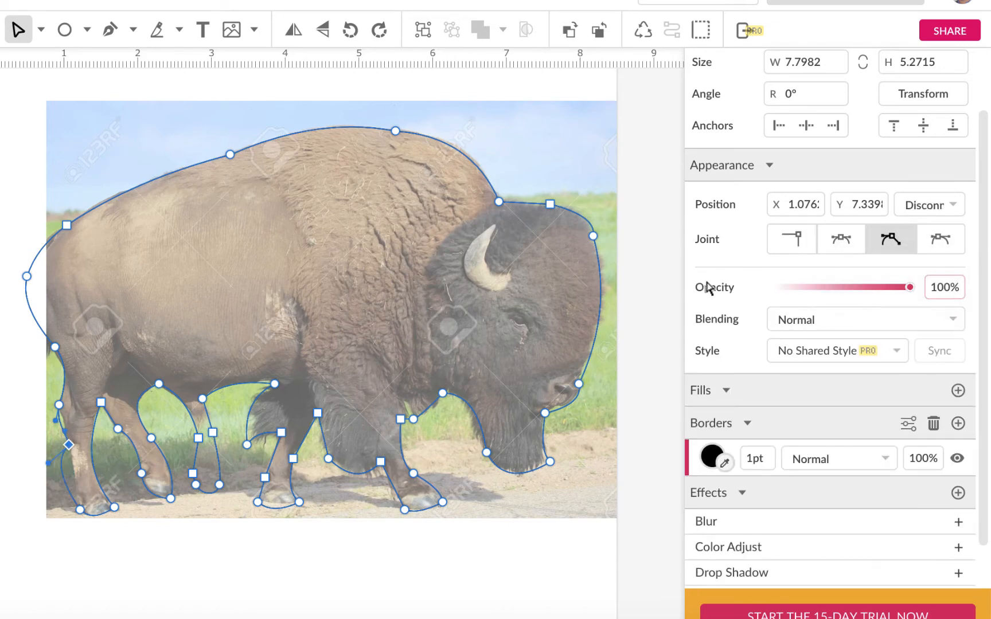
Adjust the curve handles along the rearmost leg's back edge to follow the photo and nudge the anchor below the rump outward
key("ctrl+plus")
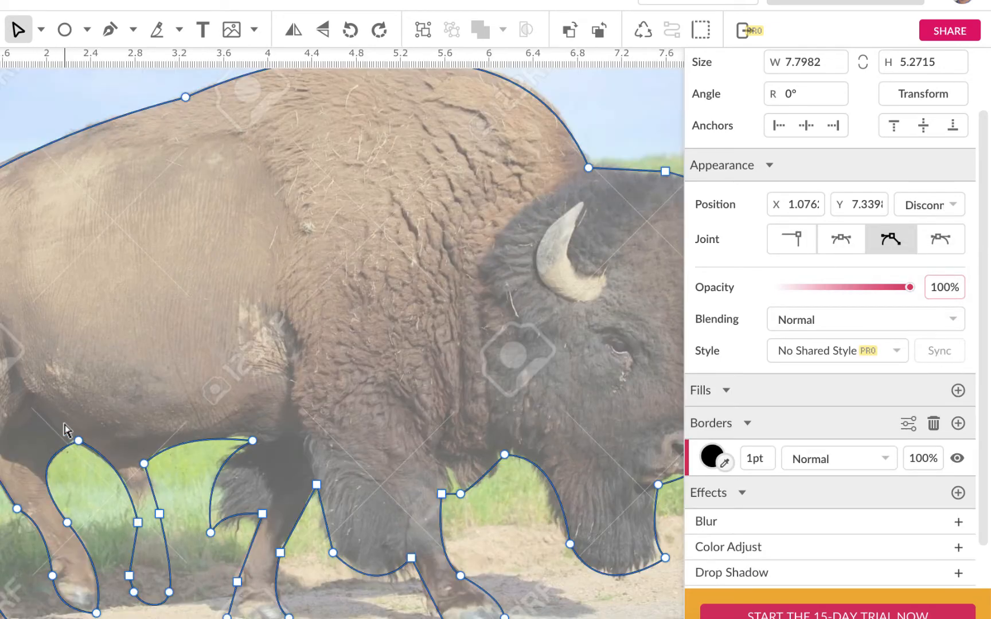
left_click_drag(63, 421, 429, 193)
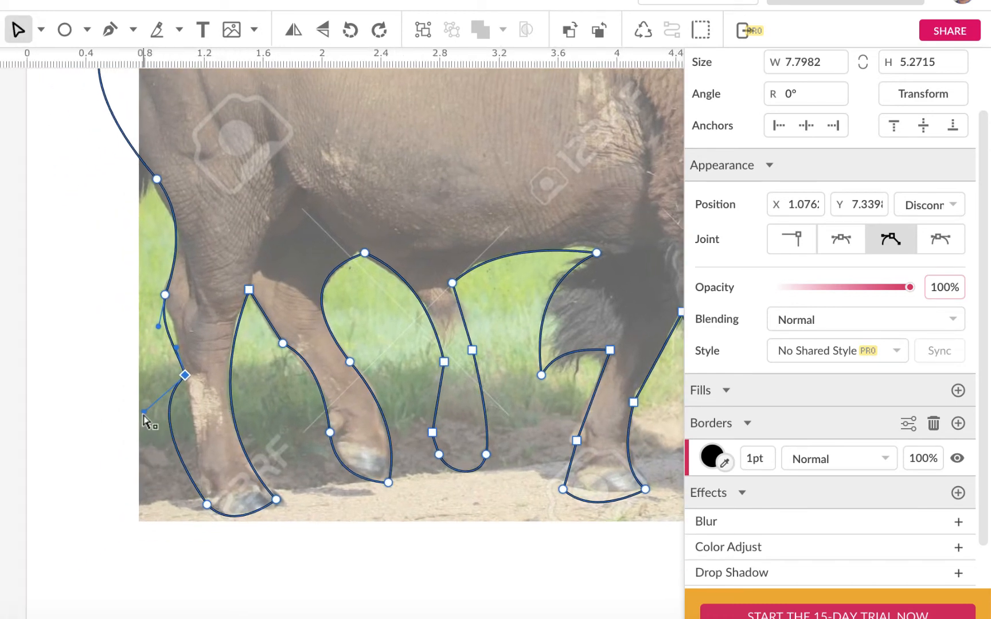
left_click_drag(144, 412, 193, 412)
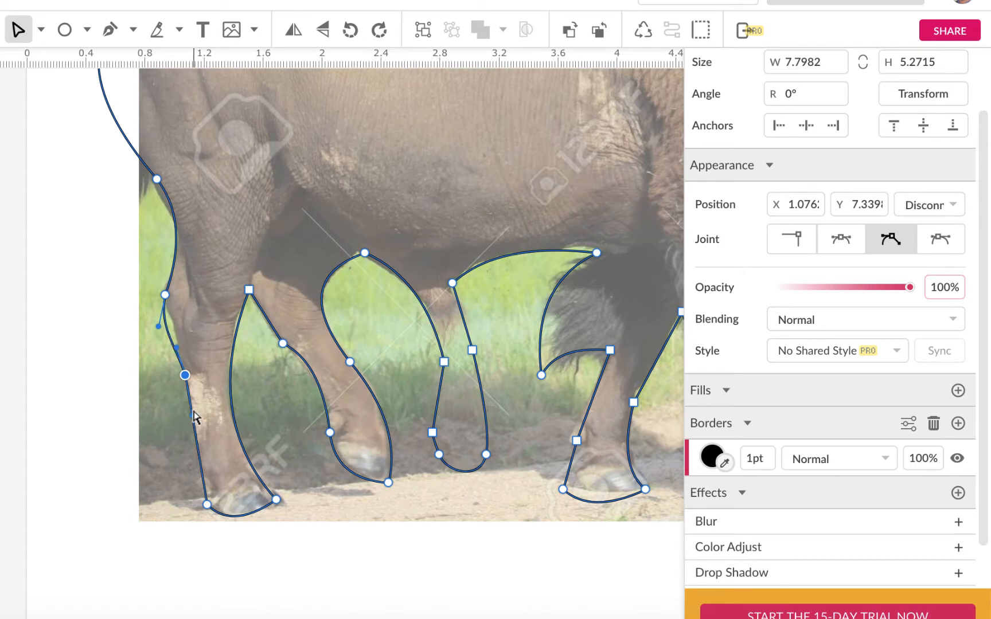
left_click_drag(159, 330, 176, 329)
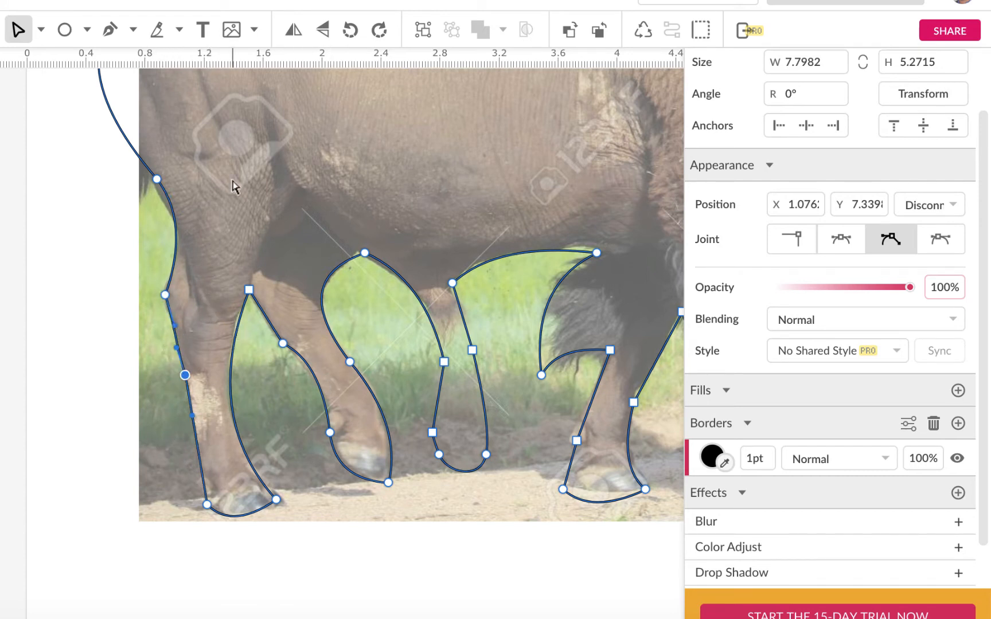
left_click_drag(156, 179, 152, 182)
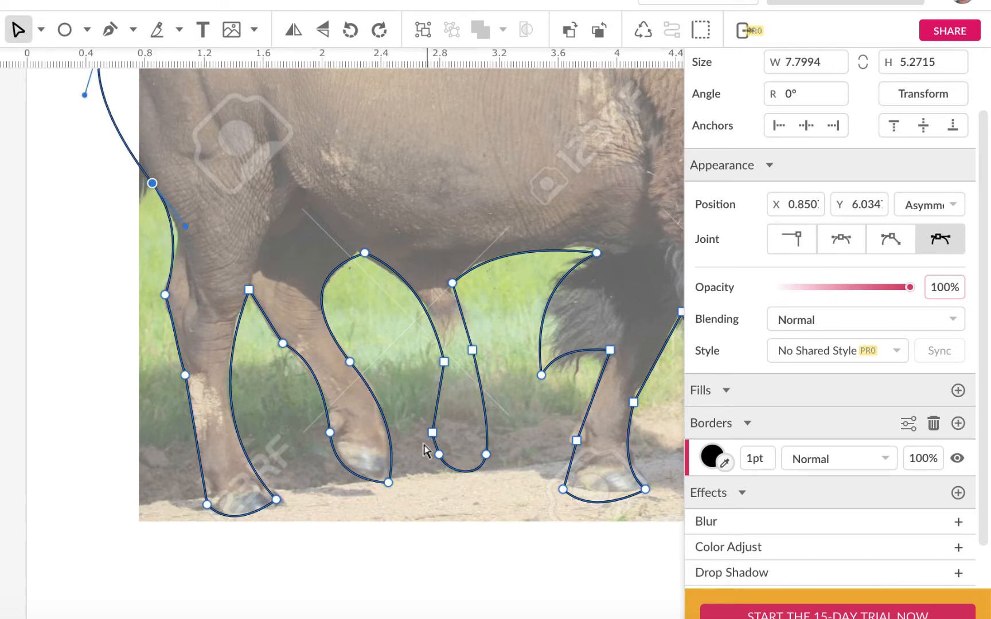
Reposition the anchors on the two middle legs' lower parts and the hanging fur tuft to refine their outline
left_click_drag(487, 456, 501, 462)
left_click_drag(433, 433, 450, 428)
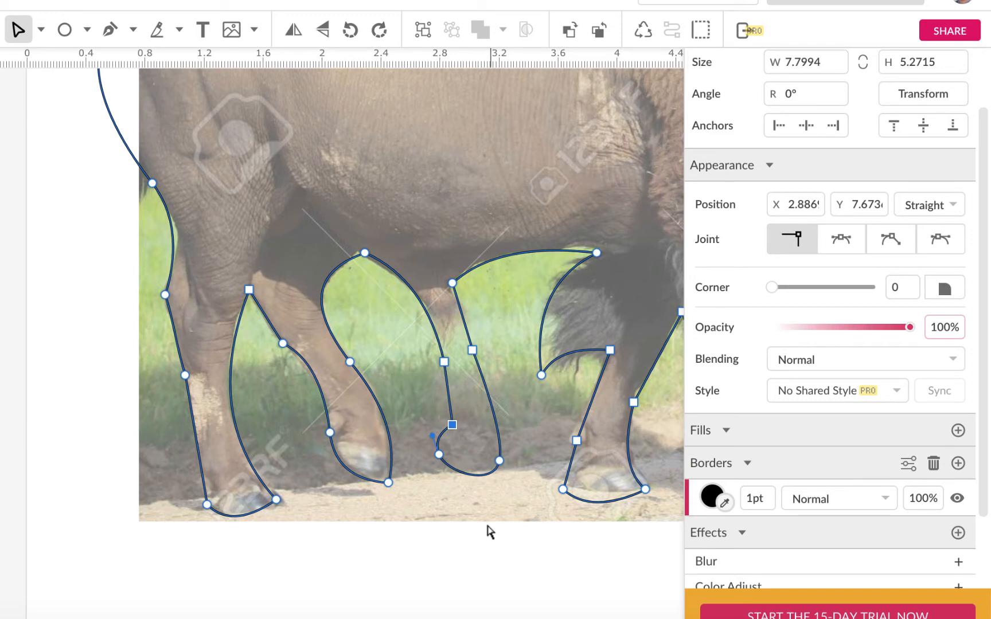
left_click_drag(562, 489, 567, 481)
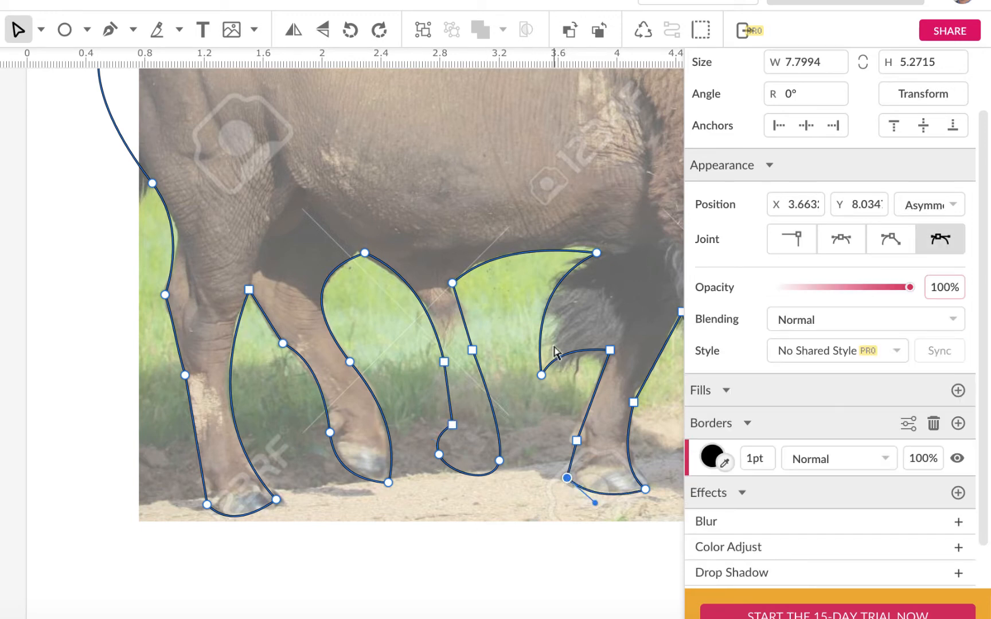
left_click_drag(541, 375, 561, 366)
left_click(596, 253)
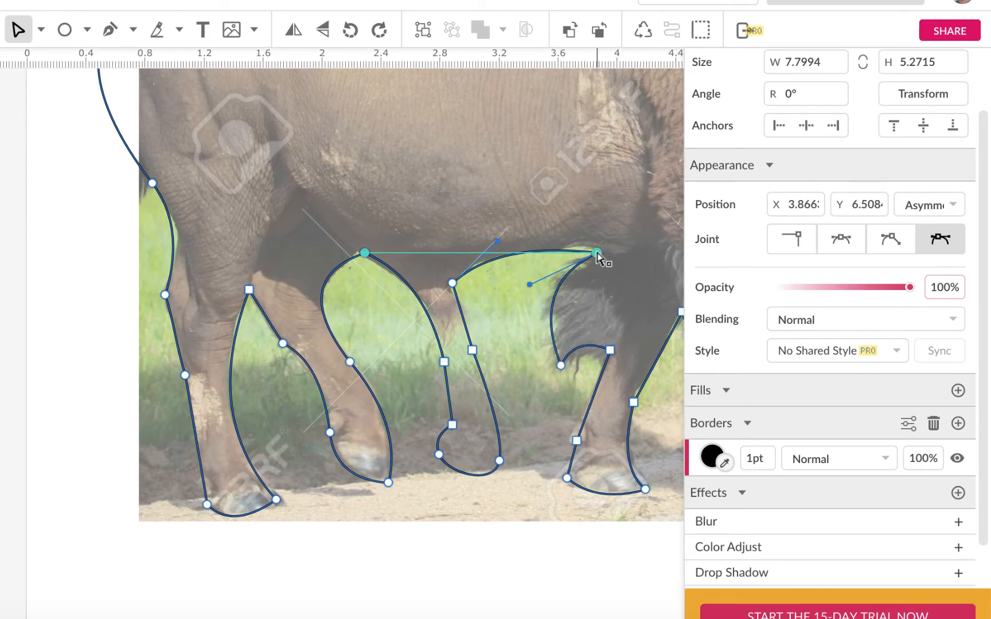
Move the anchors at the front leg's fur, its hoof and the throat to fit the bison's edge in the photo
left_click_drag(430, 345, 97, 329)
left_click_drag(323, 388, 330, 383)
left_click_drag(475, 491, 468, 481)
left_click_drag(551, 477, 553, 486)
left_click(464, 479)
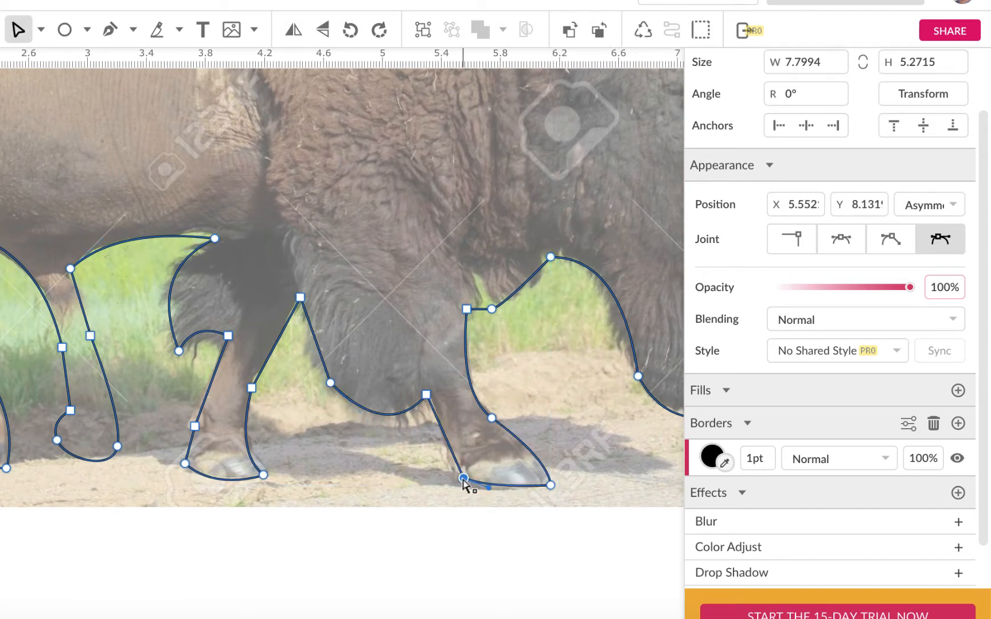
left_click(551, 258)
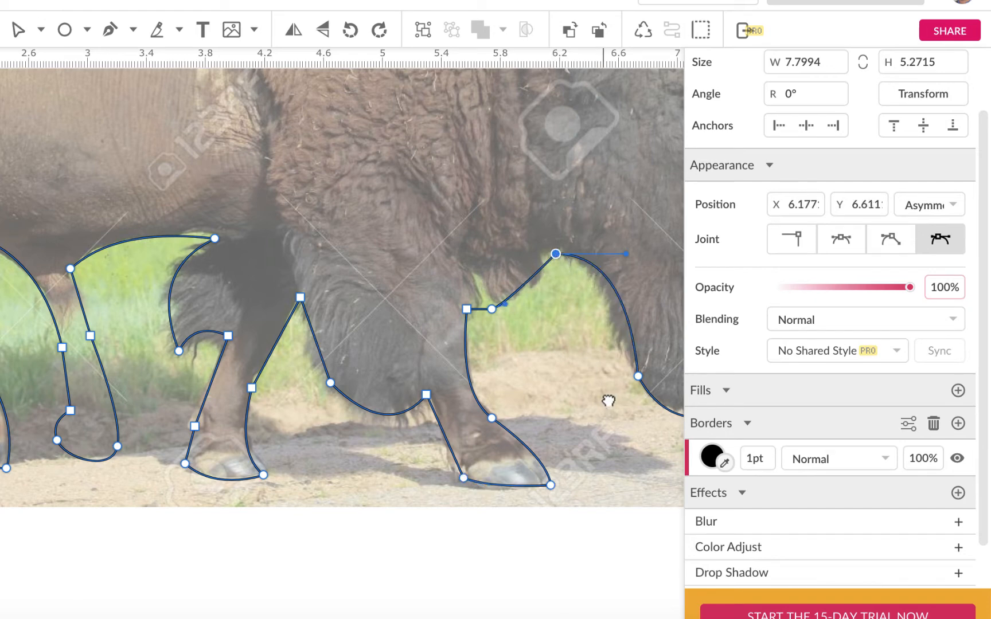
Refine the beard, chin and nose outline by moving their anchors and extending the chin's curve handle
left_click_drag(464, 418, 307, 447)
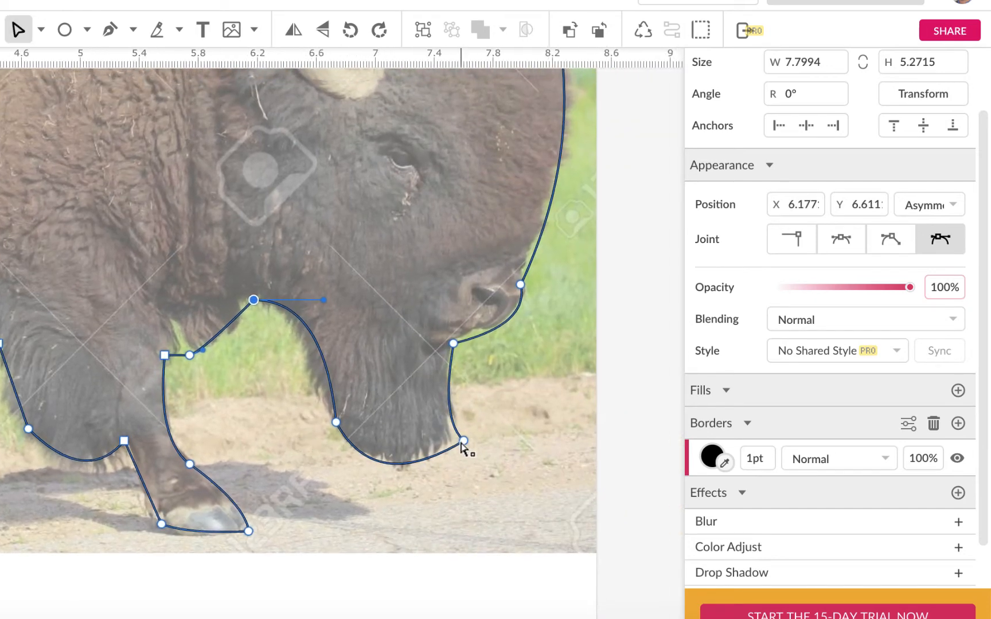
left_click_drag(462, 441, 449, 434)
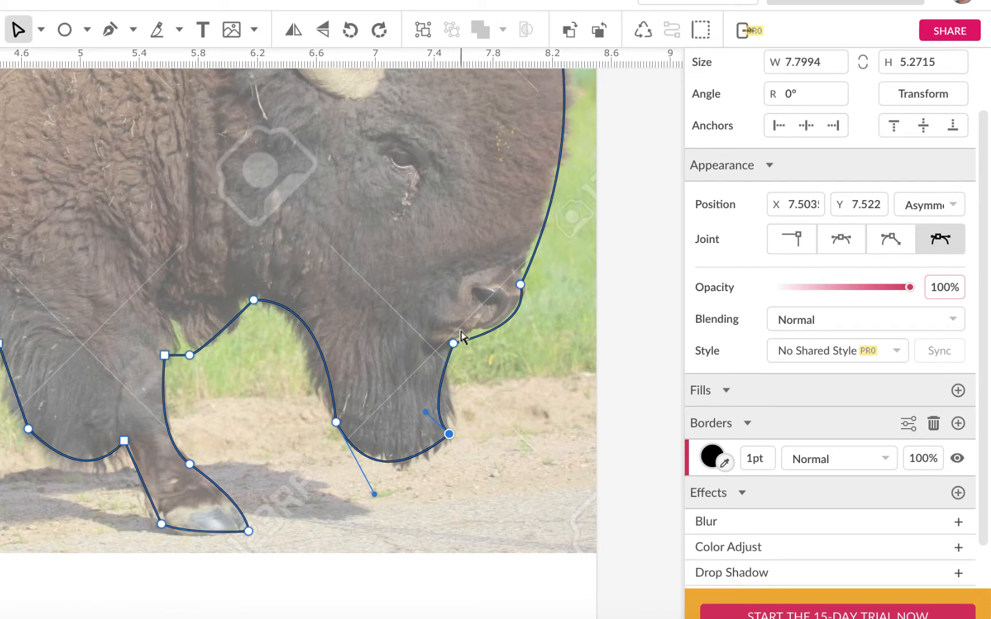
left_click_drag(454, 344, 456, 336)
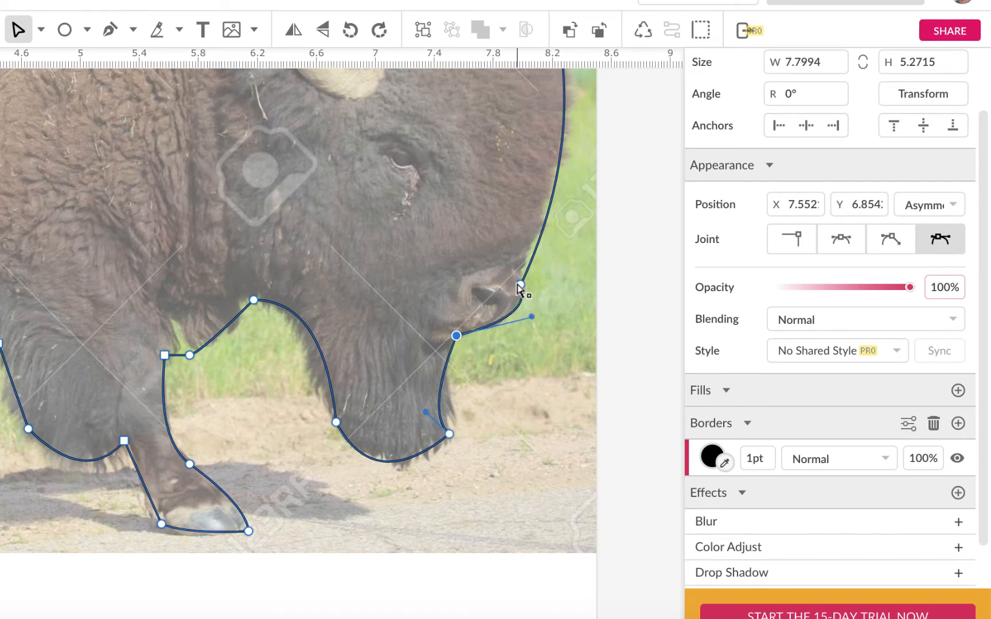
left_click_drag(520, 285, 520, 265)
mouse_move(532, 317)
left_mouse_down()
mouse_move(552, 324)
mouse_move(547, 316)
left_mouse_up()
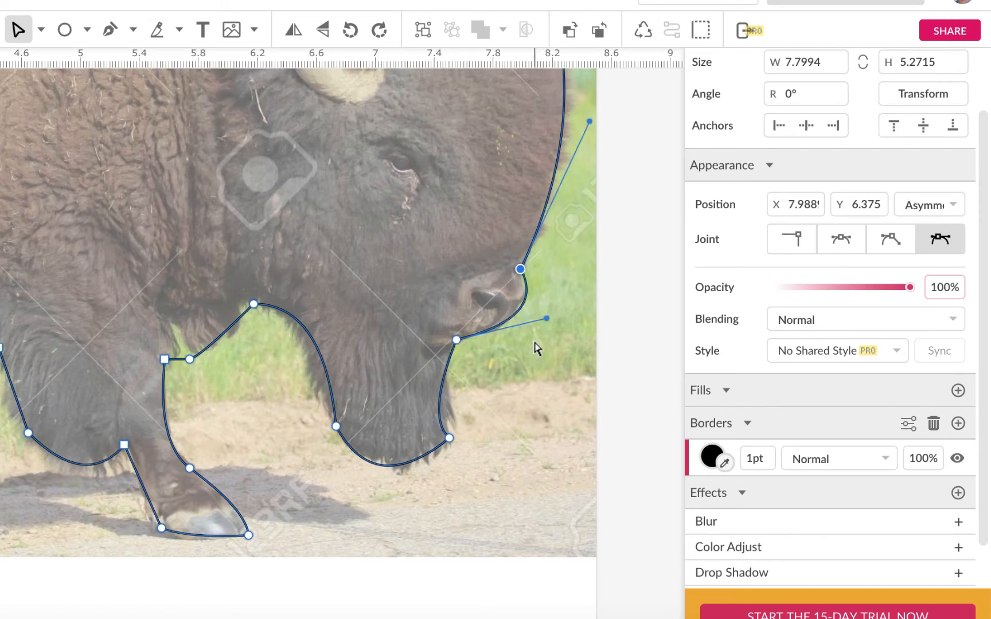
Check the traced outline around the head and across the whole bison
scroll(536, 348, "up", 2)
scroll(536, 348, "up", 5)
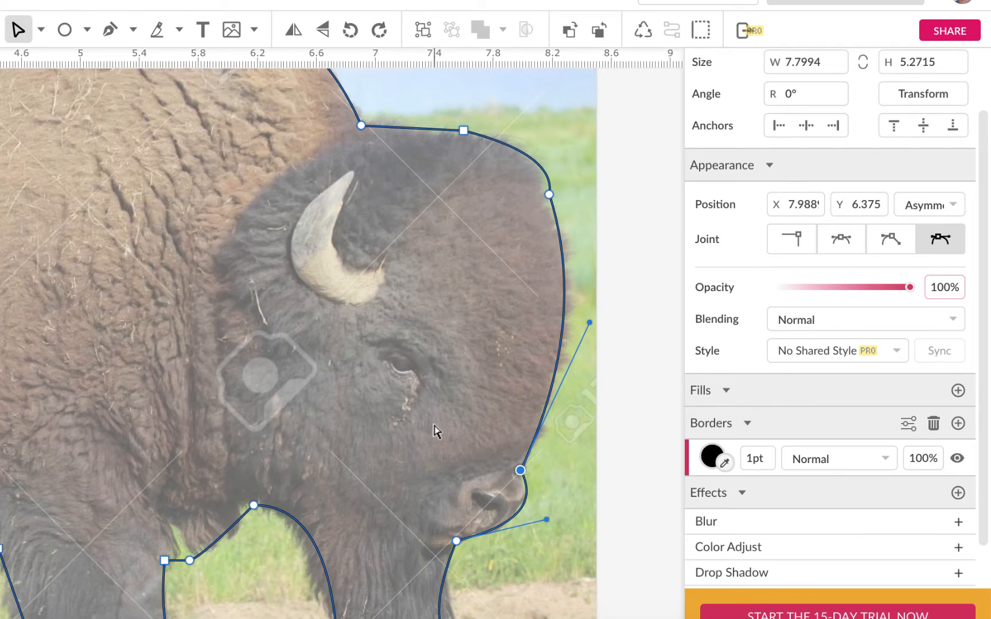
scroll(540, 460, "down", 1)
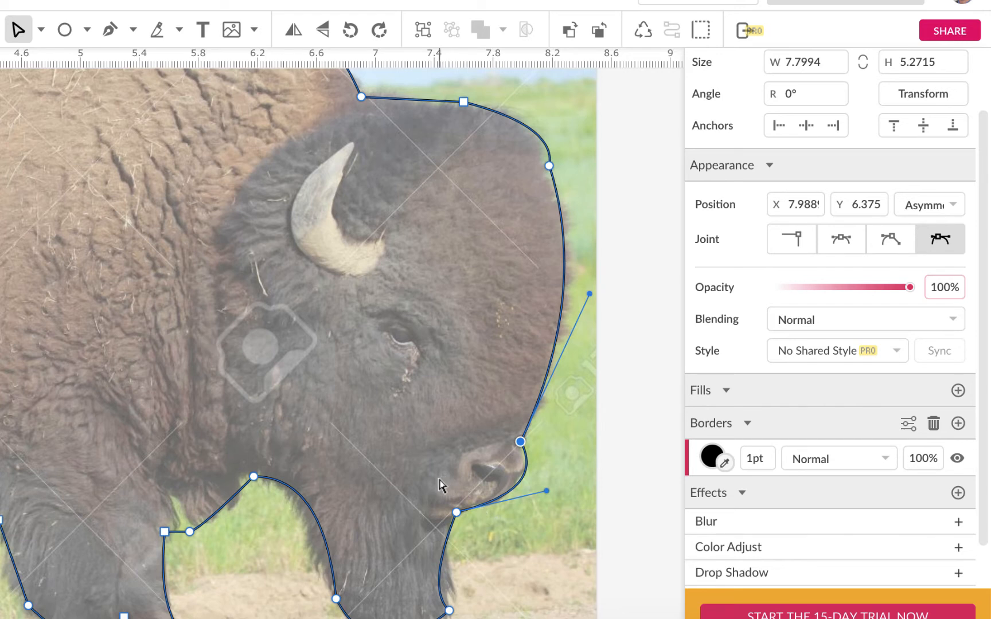
scroll(271, 478, "down", 2)
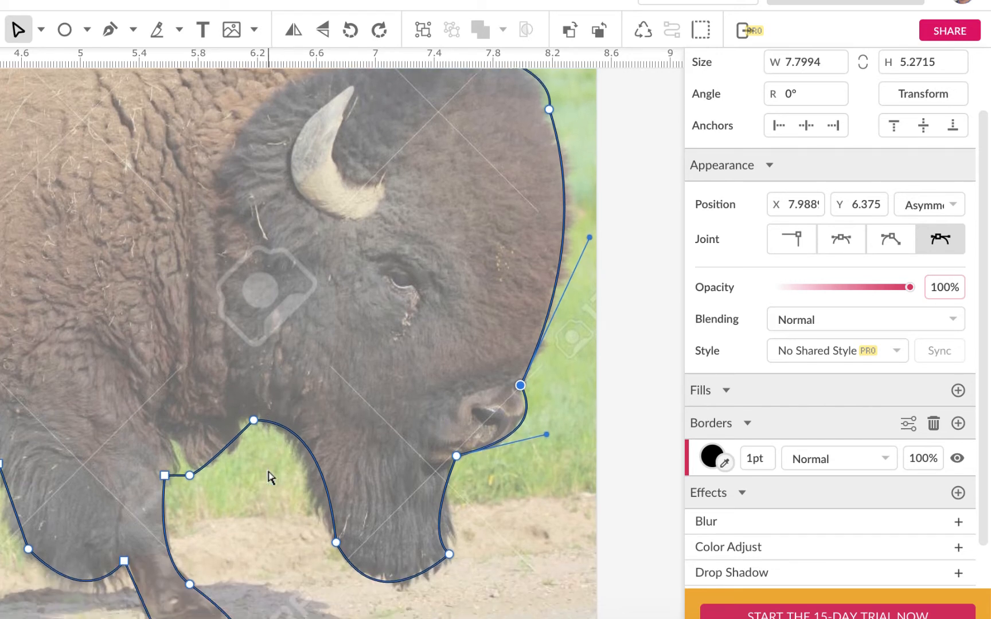
scroll(271, 478, "down", 1)
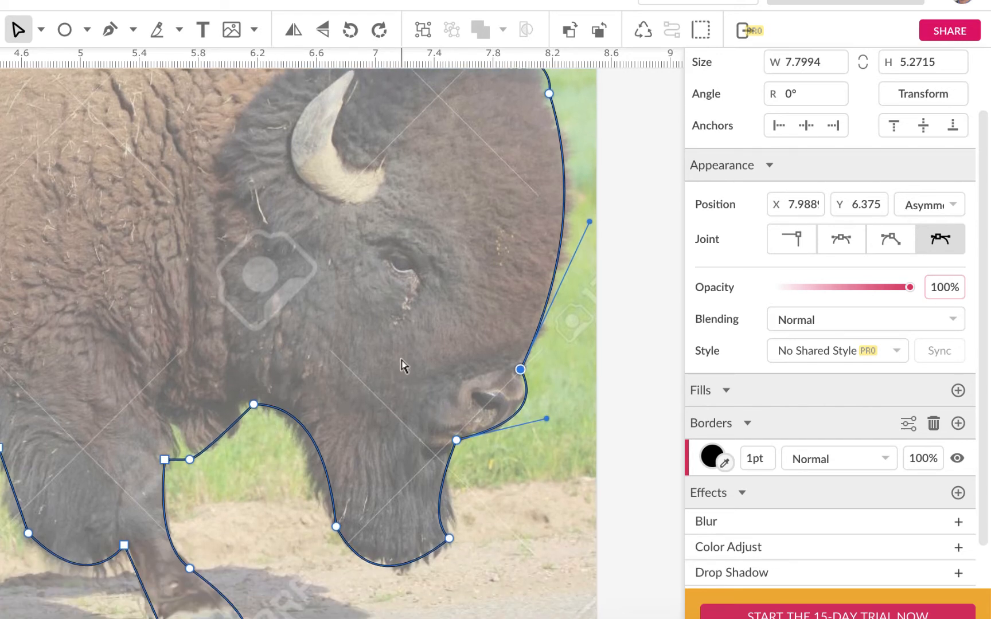
key("super+minus")
key("super+minus")
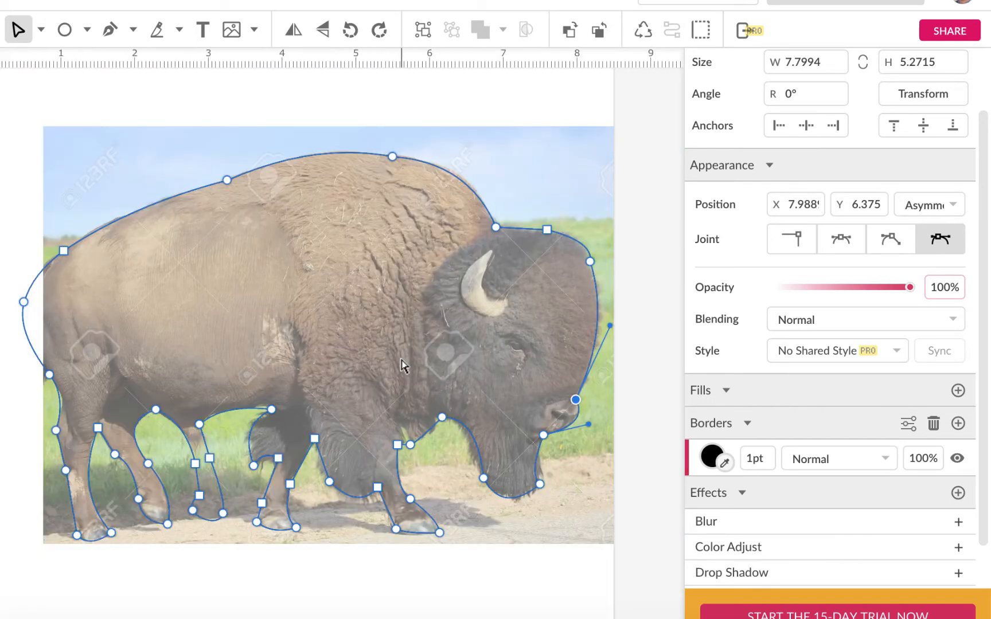
Duplicate the bison outline path and lock the original outline layer
left_click_drag(500, 579, 470, 551)
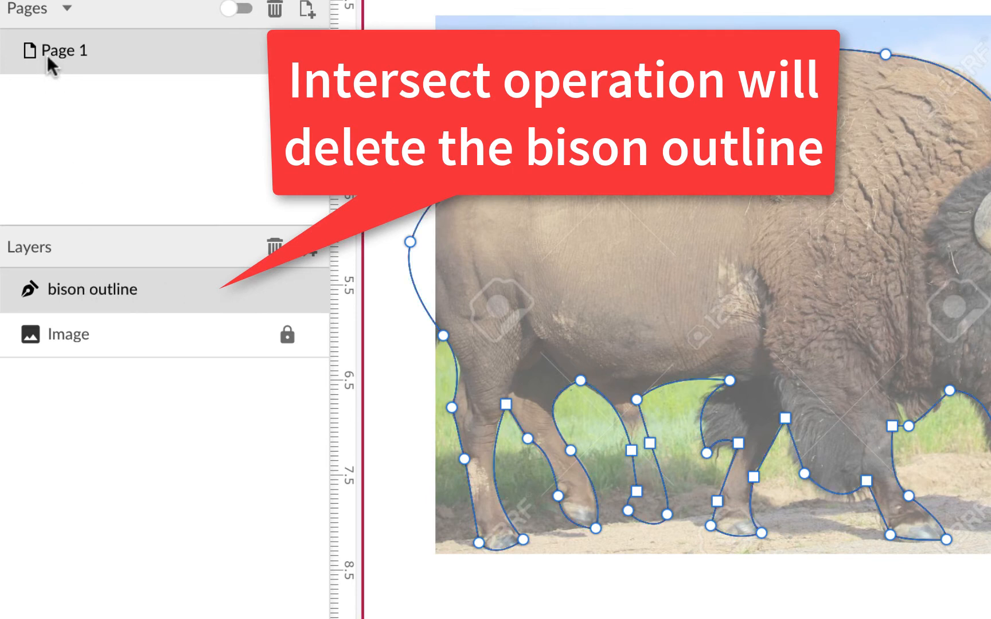
key("ctrl+d")
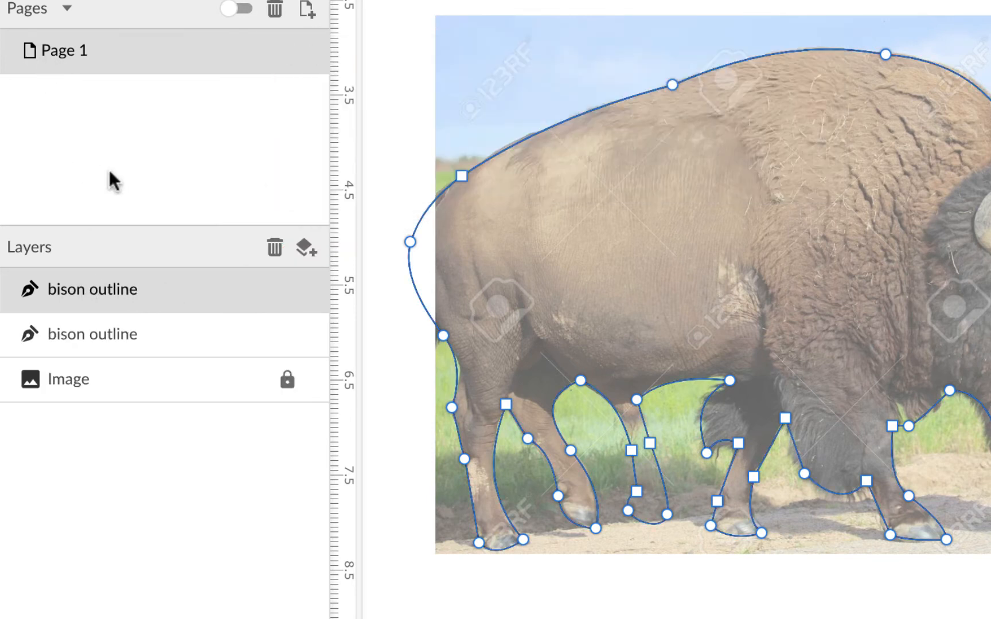
left_click(287, 336)
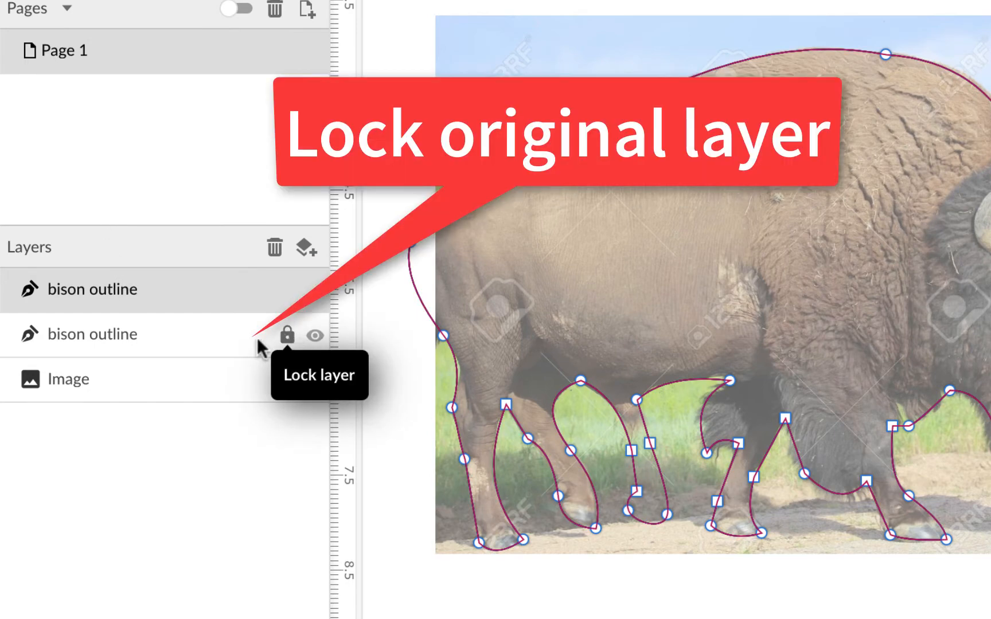
Rename the duplicated layer "bison outline copy" and lock it
double_click(131, 291)
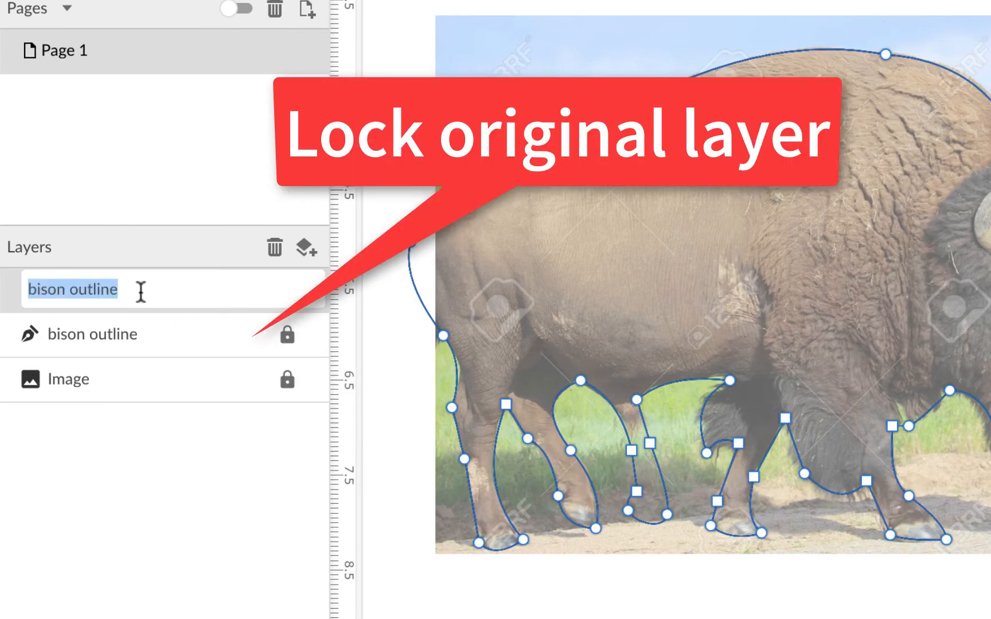
left_click(140, 291)
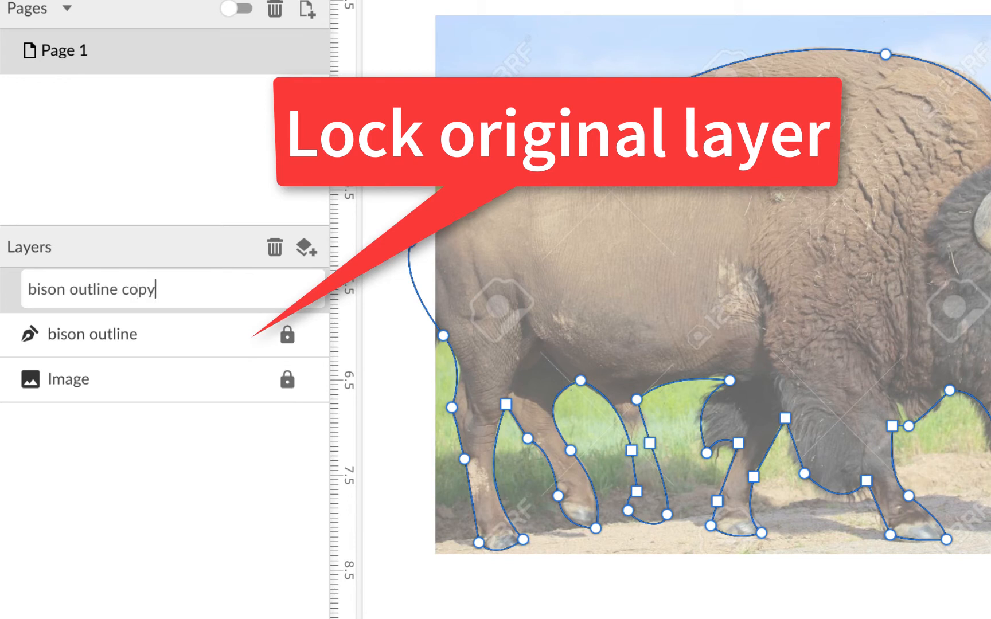
key("Return")
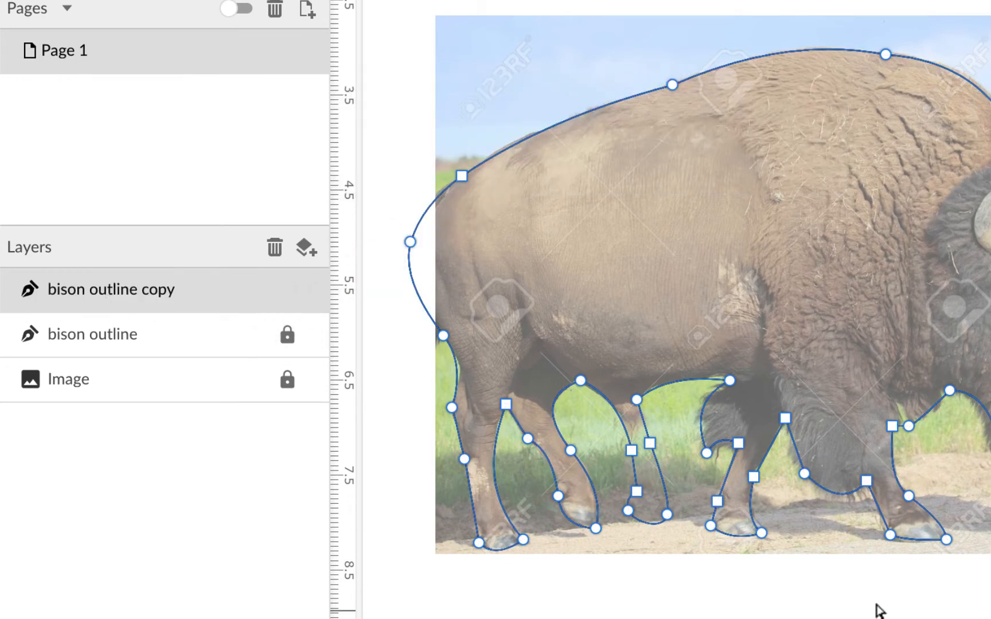
scroll(849, 597, "right", 5)
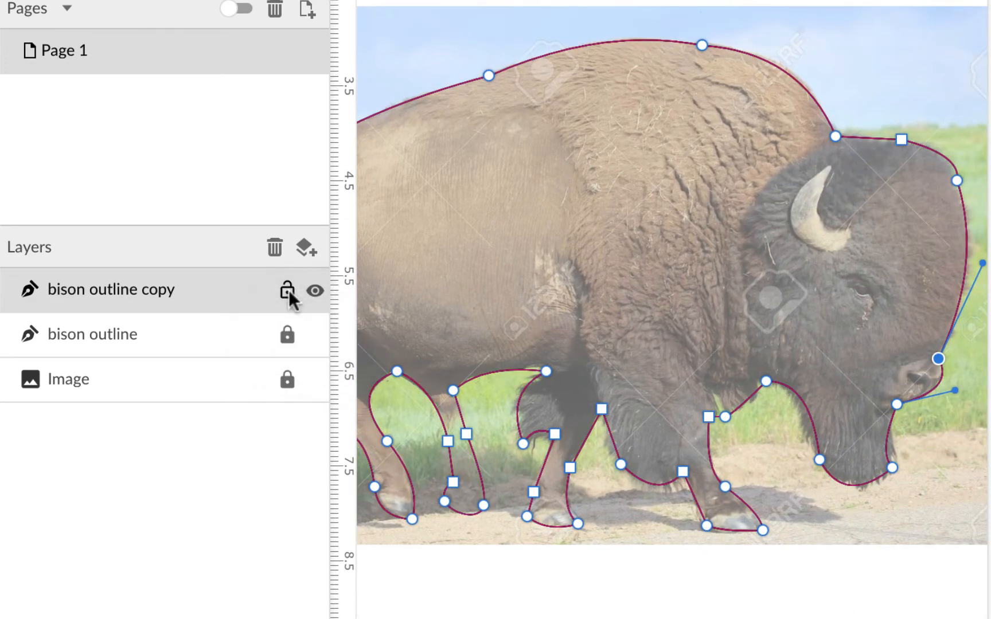
left_click(288, 291)
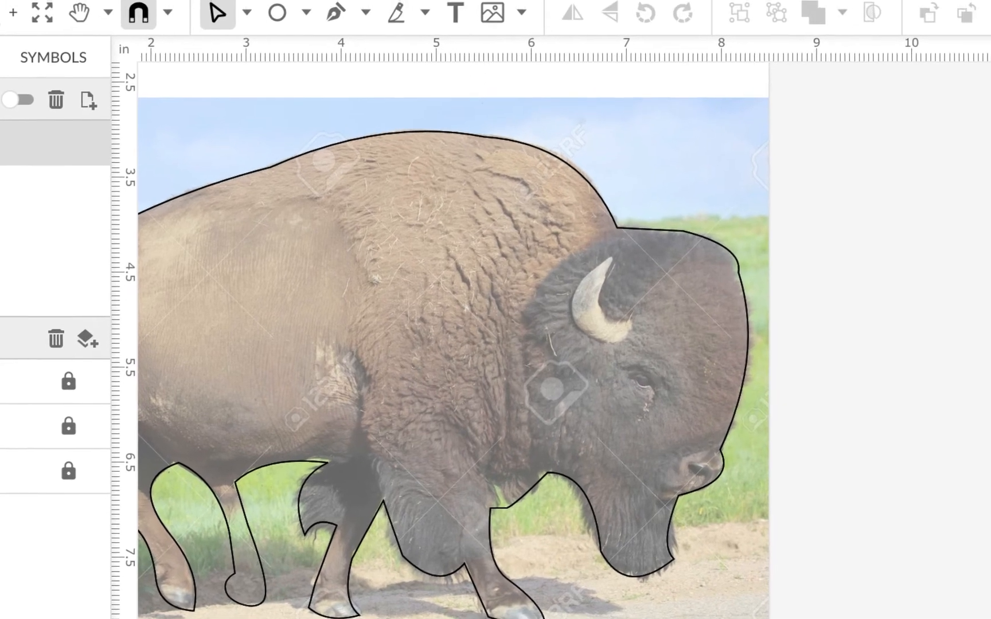
Start a Pen path above the crown and run it behind the horn, curving along the neck edge to a point below the throat
left_click(338, 14)
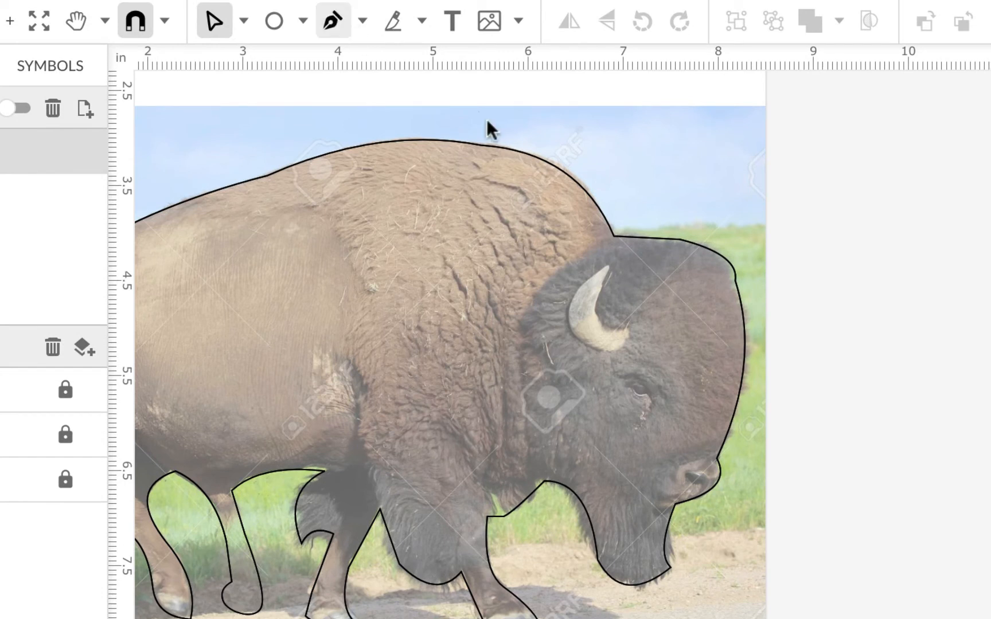
left_click(660, 205)
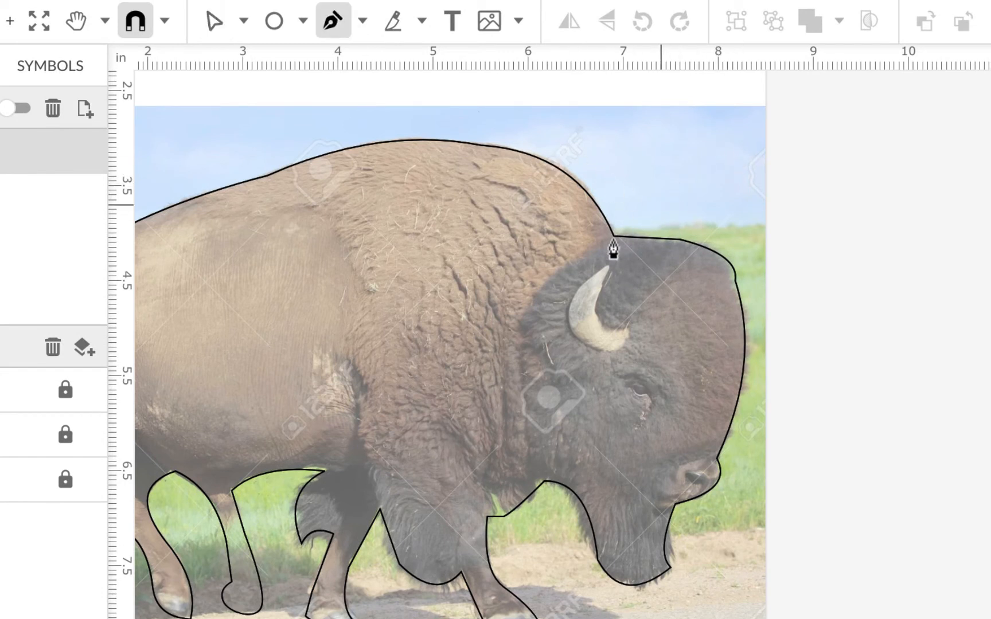
left_click(539, 285)
left_click_drag(519, 400, 529, 436)
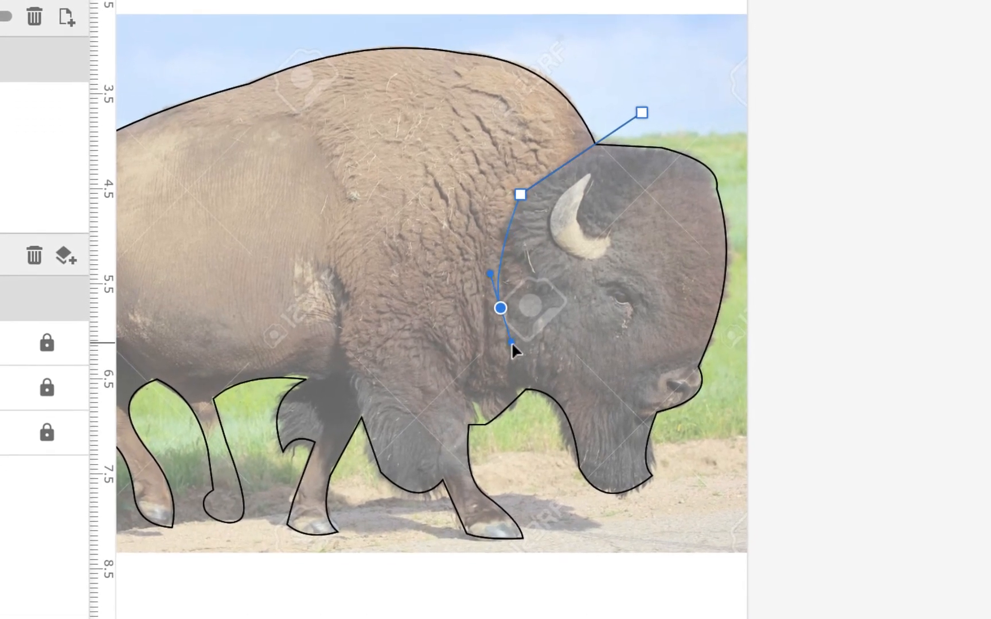
left_click_drag(513, 349, 508, 361)
left_click(505, 435)
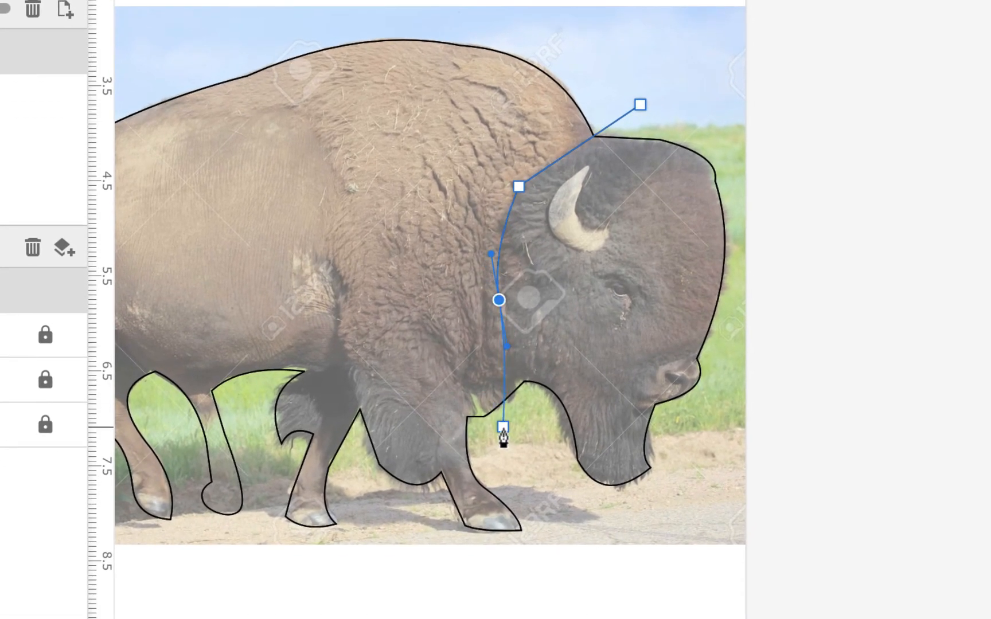
left_click_drag(503, 437, 499, 439)
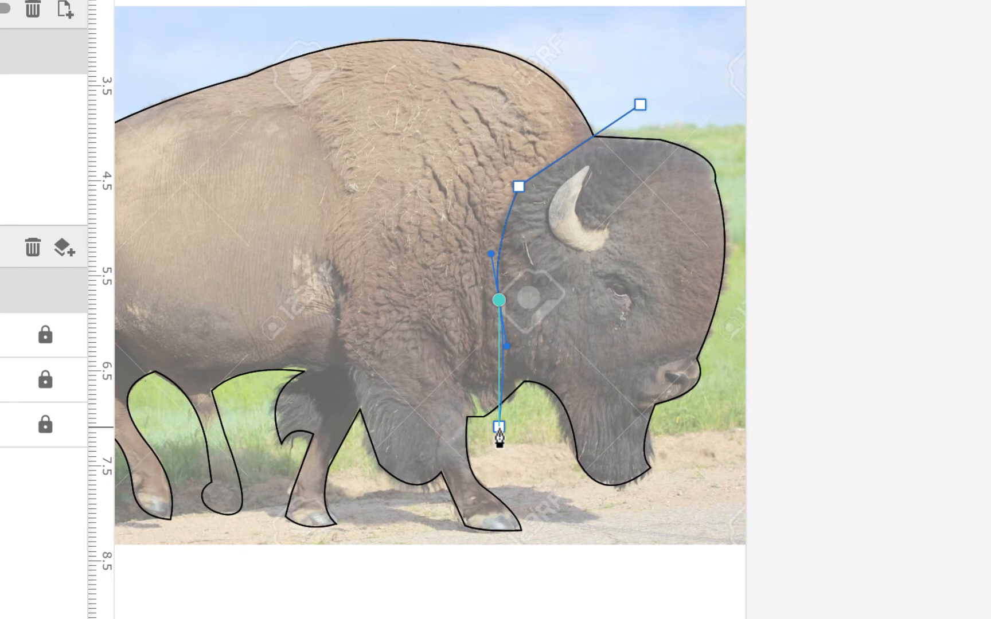
Continue the path with straight segments loosely around the outside of the beard, up to the notch below the mouth
left_click(584, 504)
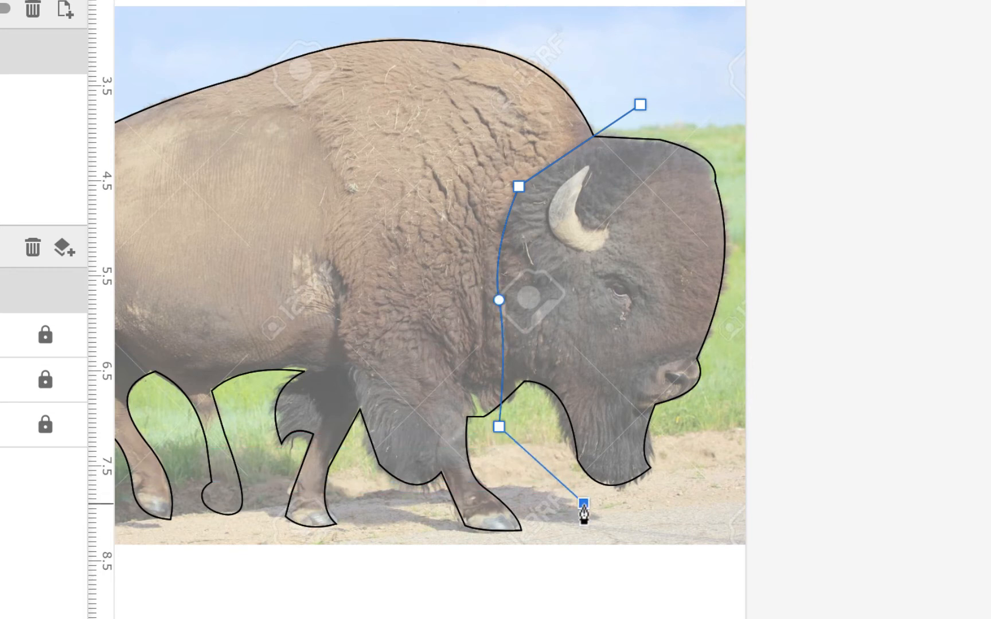
left_click(671, 503)
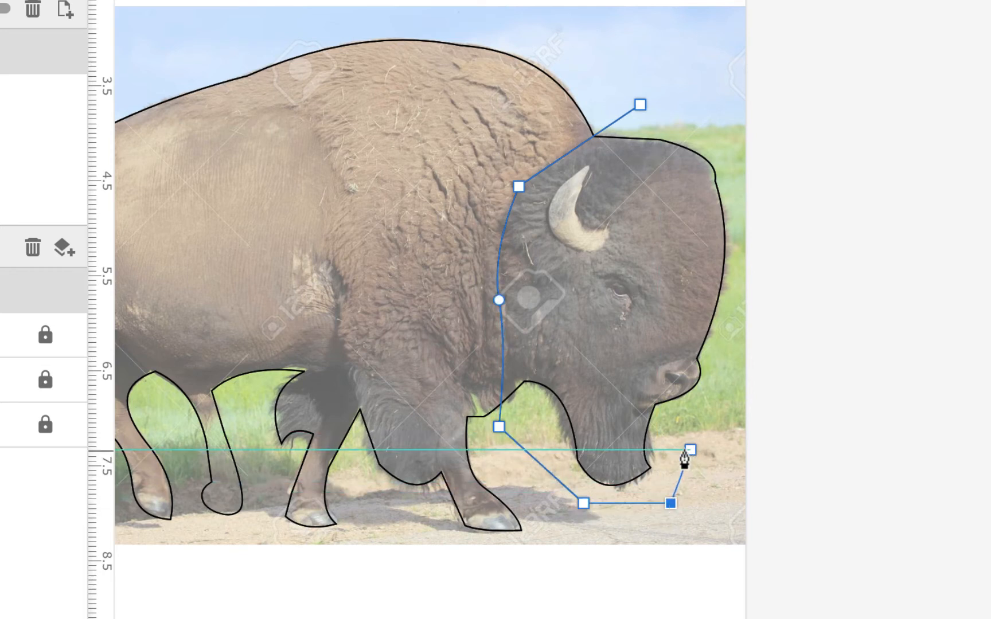
left_click(682, 441)
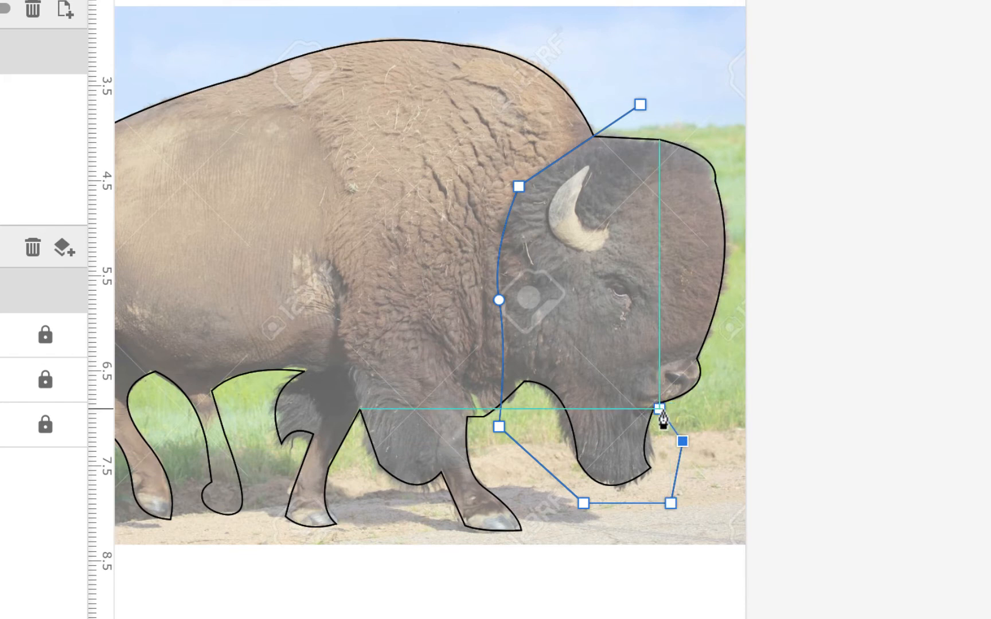
left_click(660, 409)
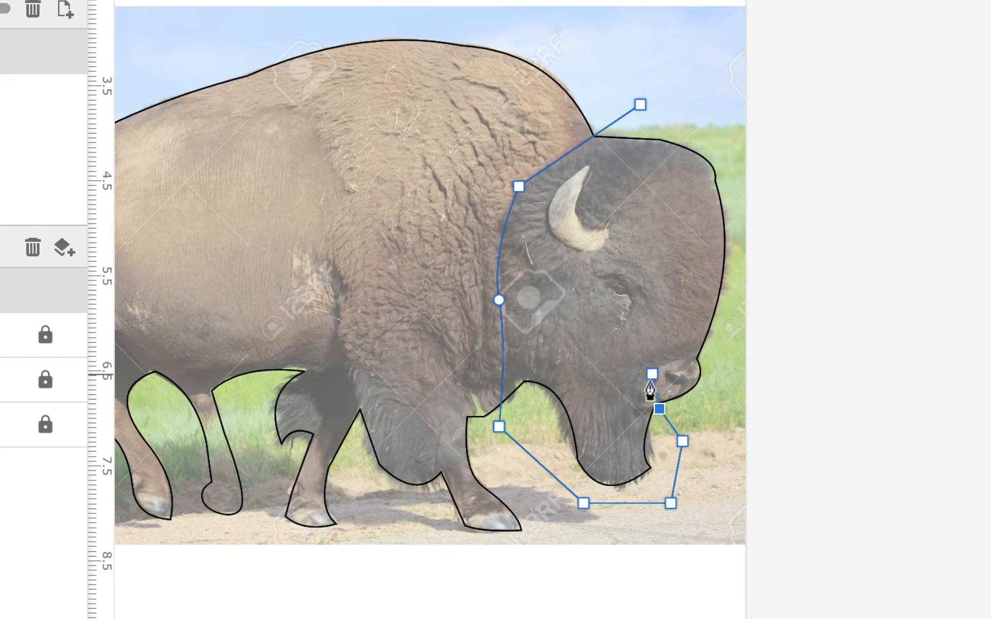
Curve the path around the back of the nose, carry it loosely outside the forehead and close it at its starting point
left_click_drag(651, 373, 659, 360)
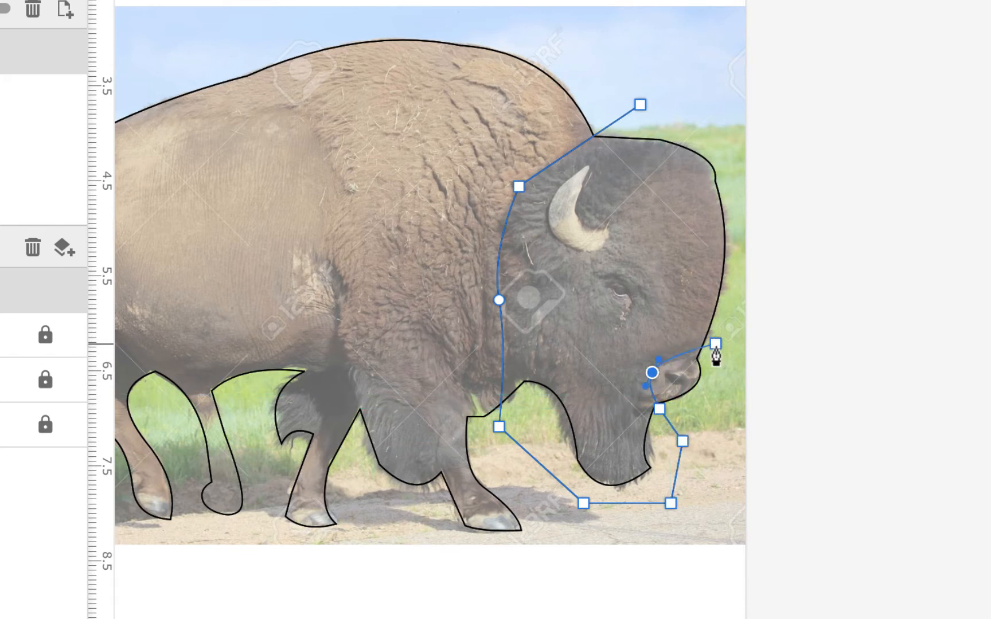
left_click(723, 356)
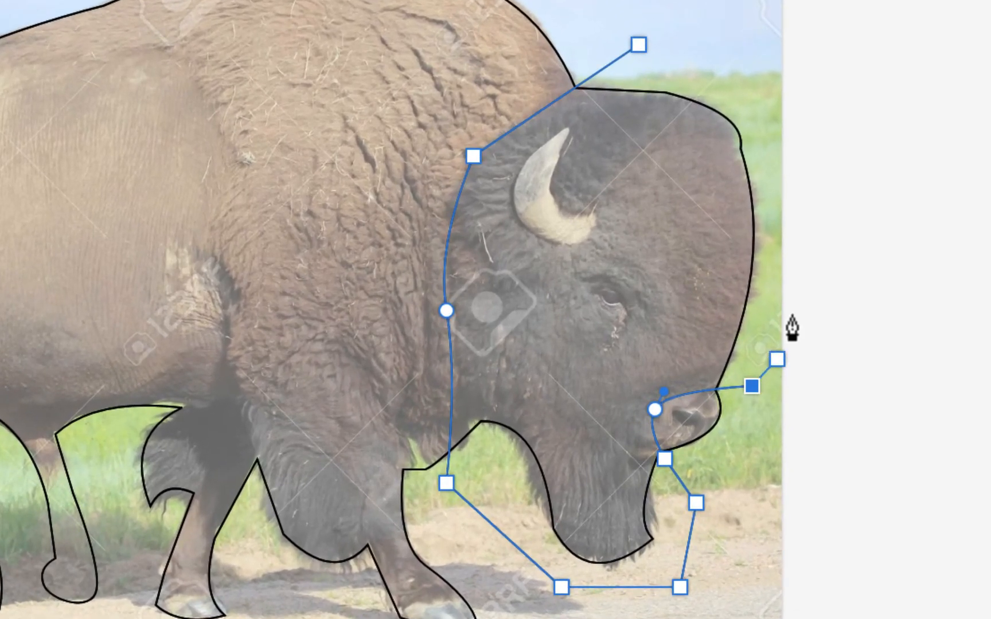
left_click(798, 251)
left_click(805, 129)
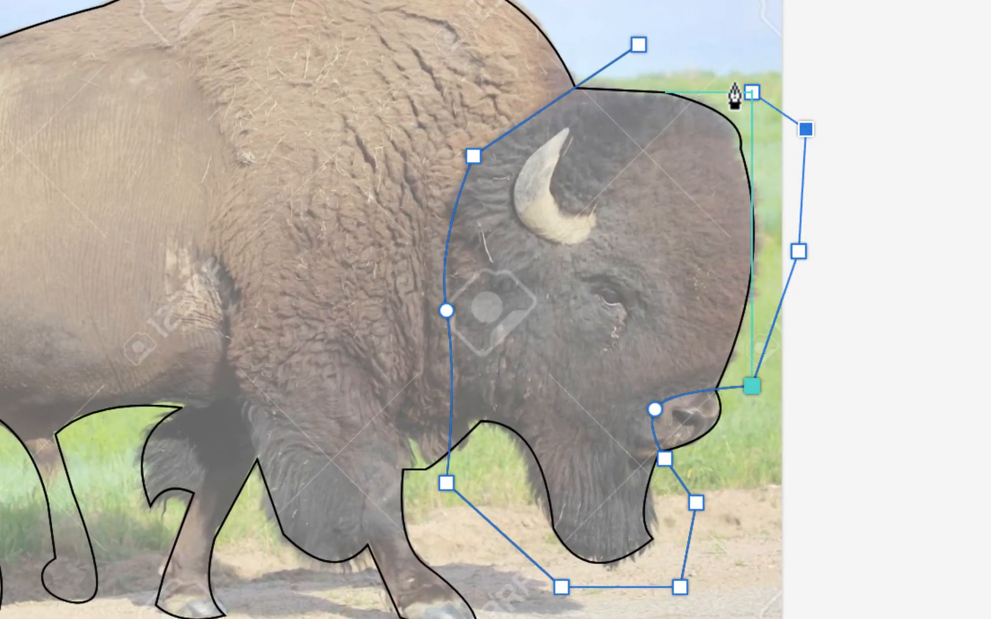
left_click(639, 44)
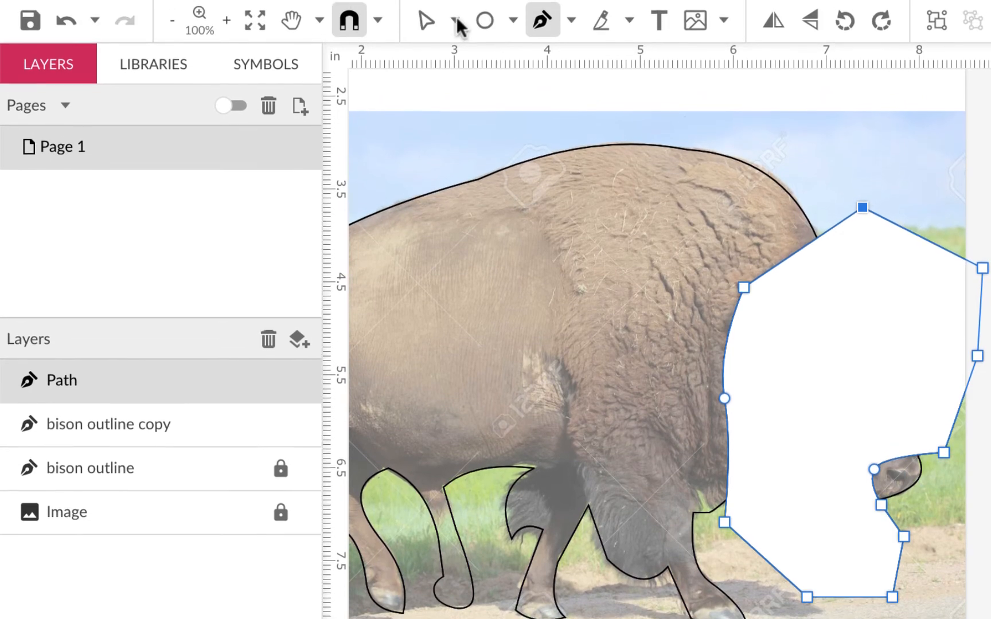
Select the new closed path around the head together with the bison outline copy
left_click(455, 26)
left_click(471, 64)
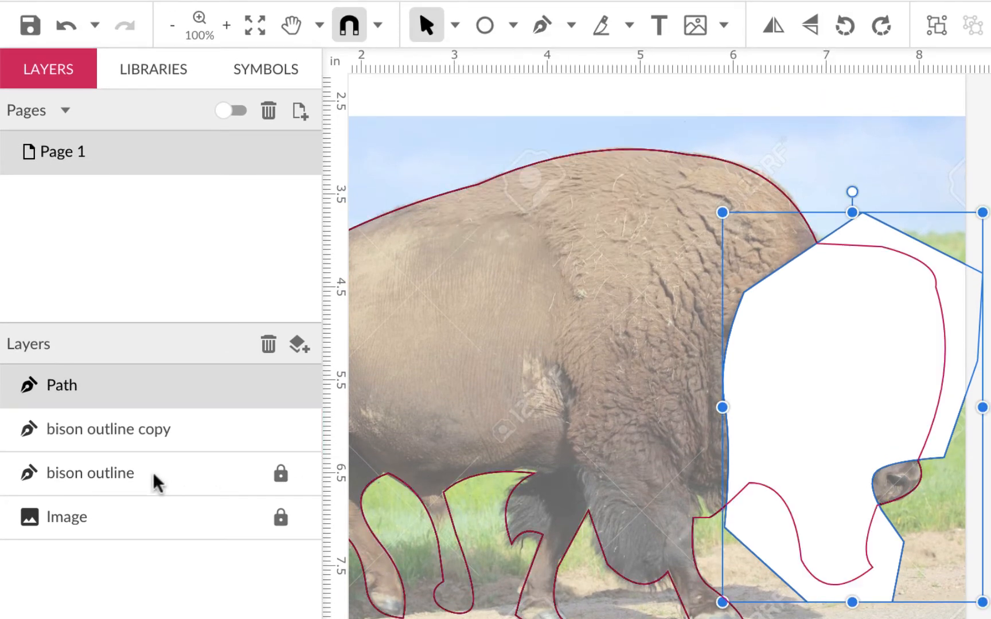
left_click(278, 475)
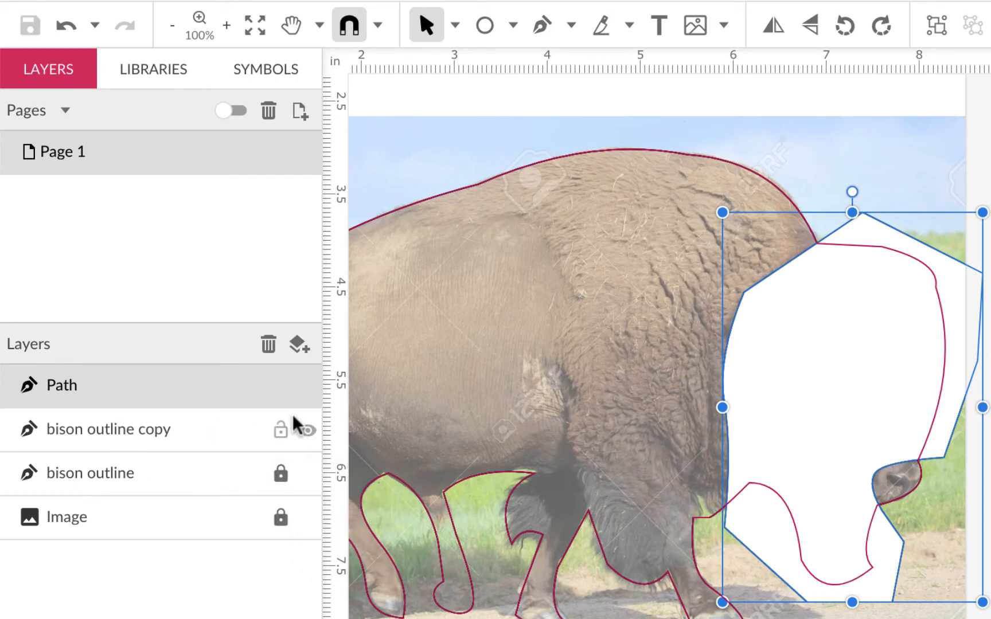
left_click(707, 165, "shift")
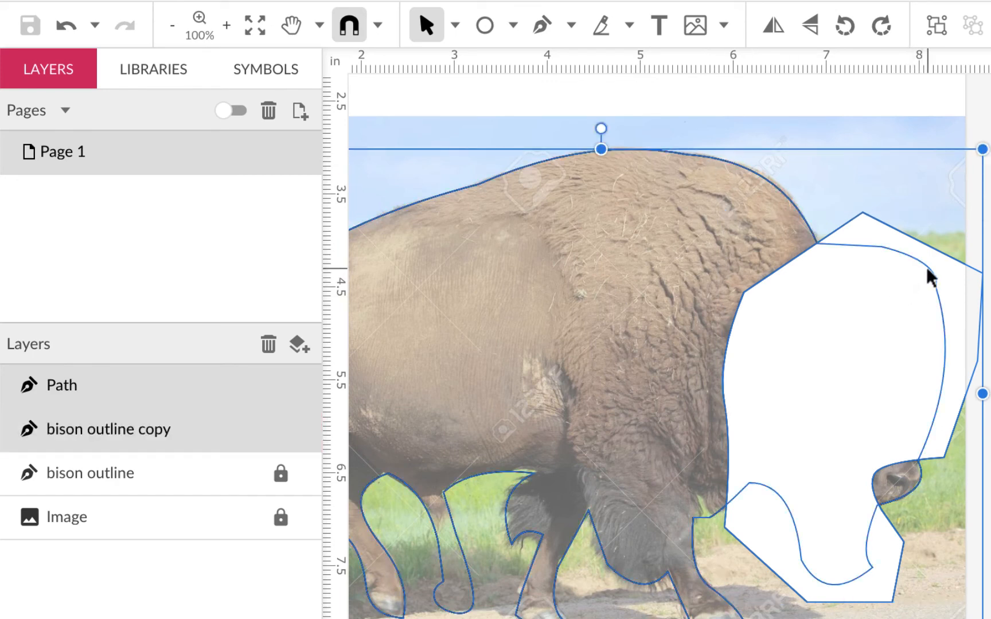
left_click(958, 271, "shift")
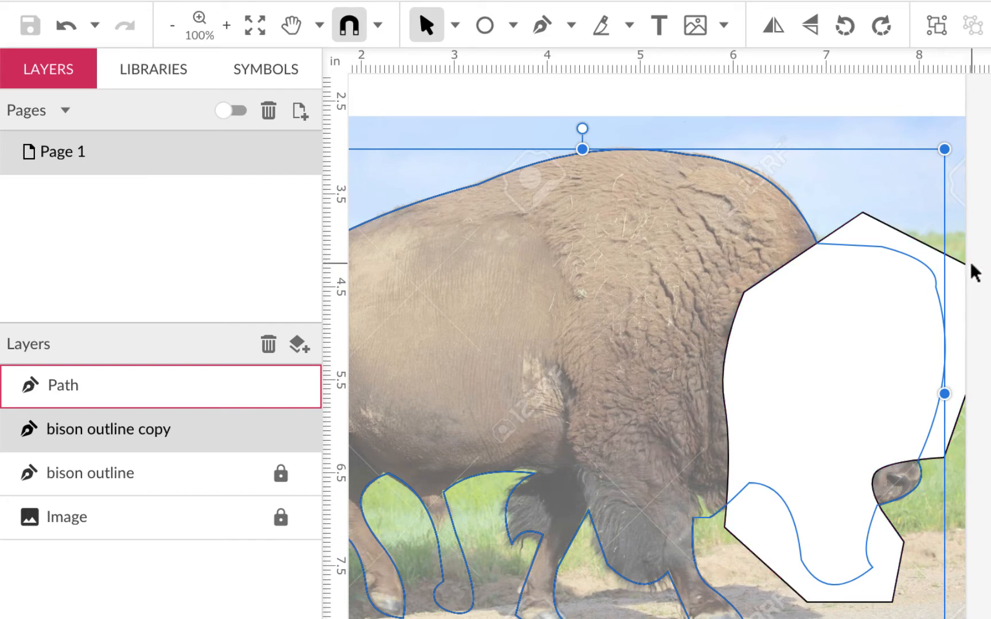
left_click(980, 283, "shift")
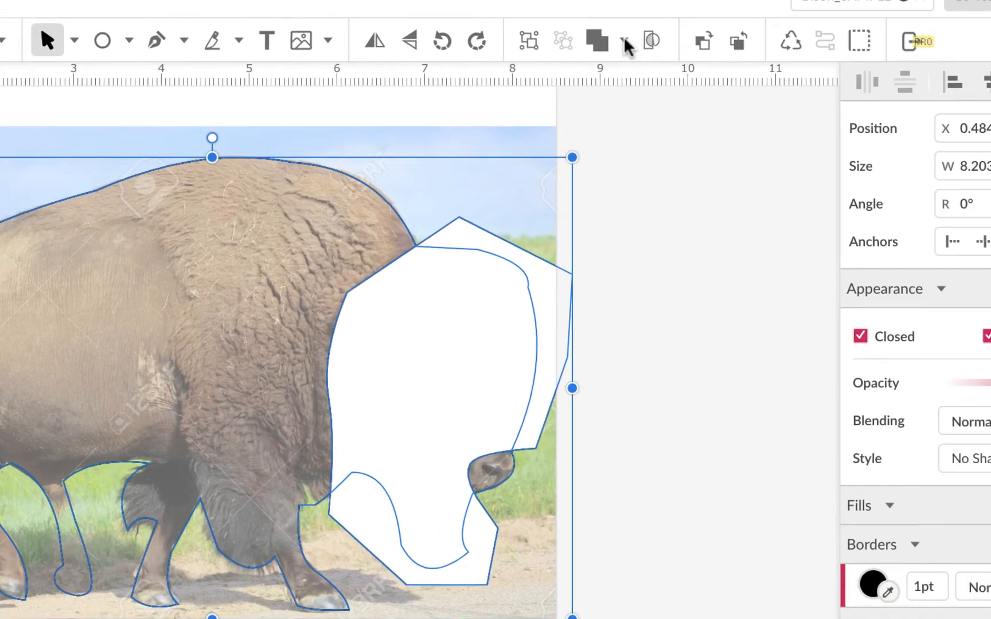
Combine the two selected shapes with the Intersect operation and convert the result to a path
left_click(978, 17)
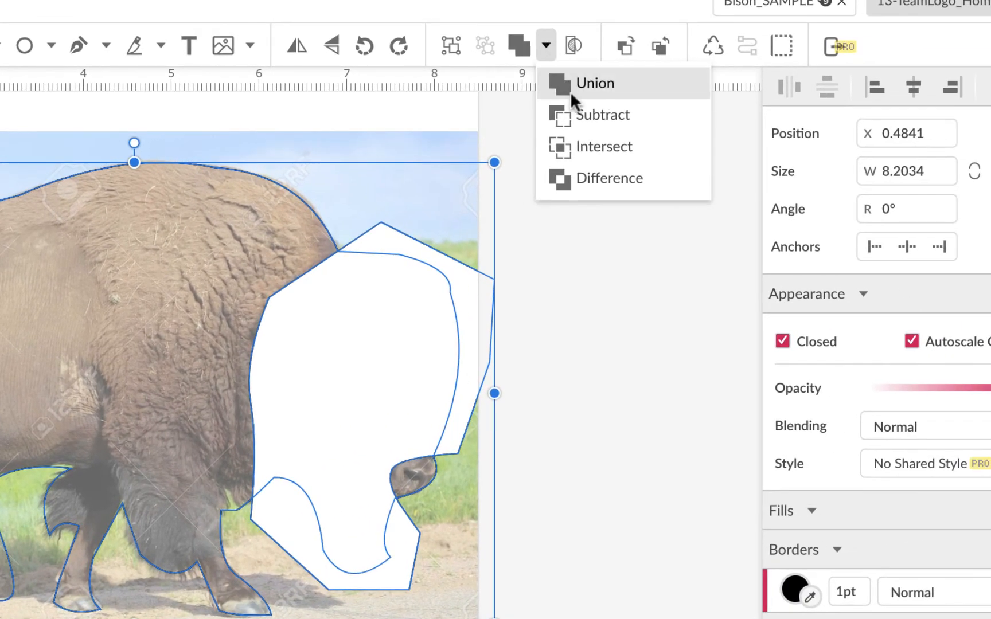
left_click(578, 146)
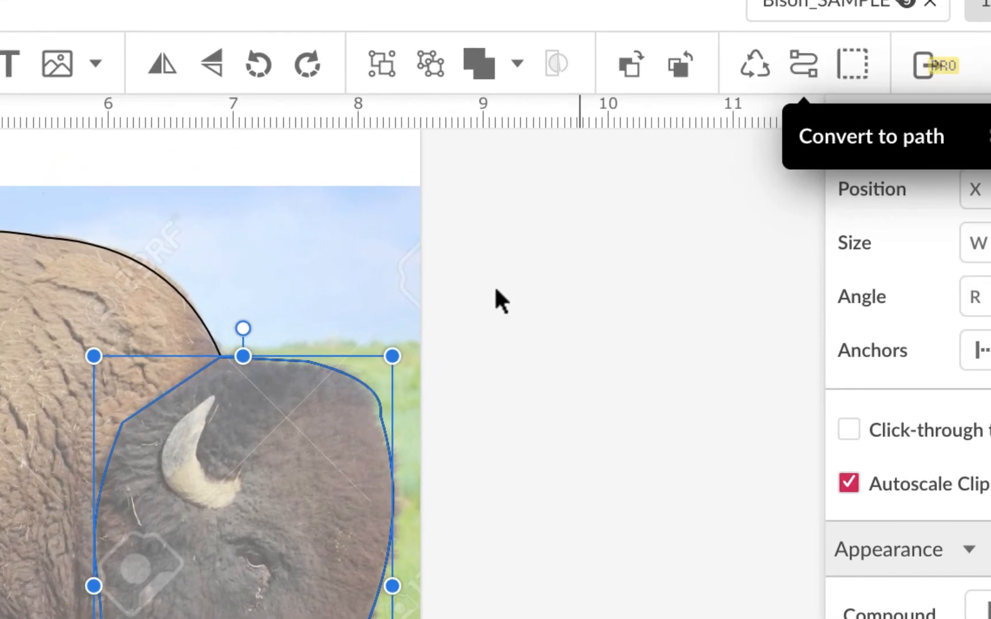
left_click(795, 57)
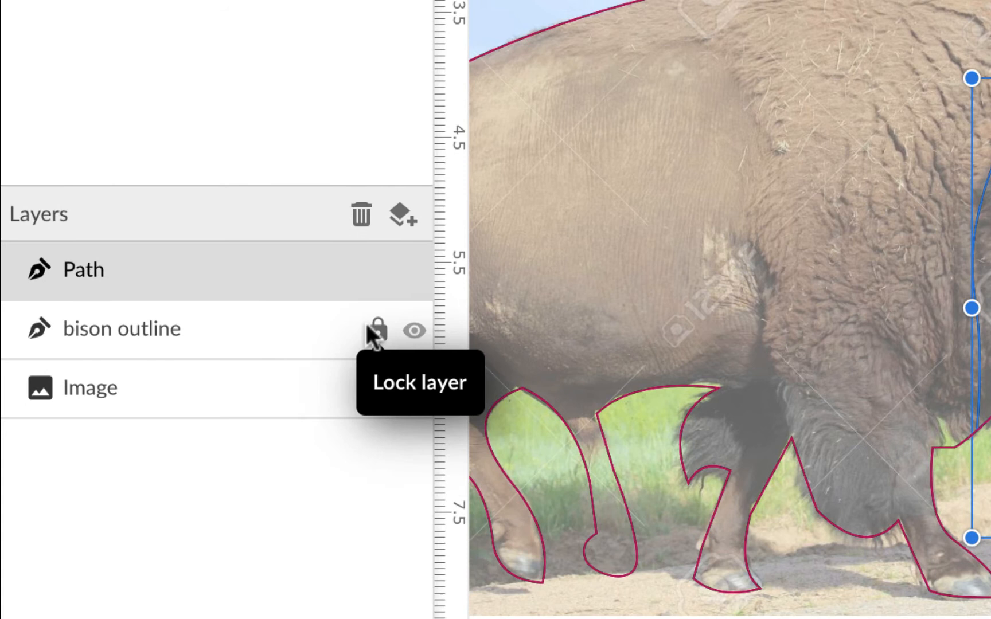
Keep the bison outline layer locked and rename the intersected path layer "head"
left_click(367, 324)
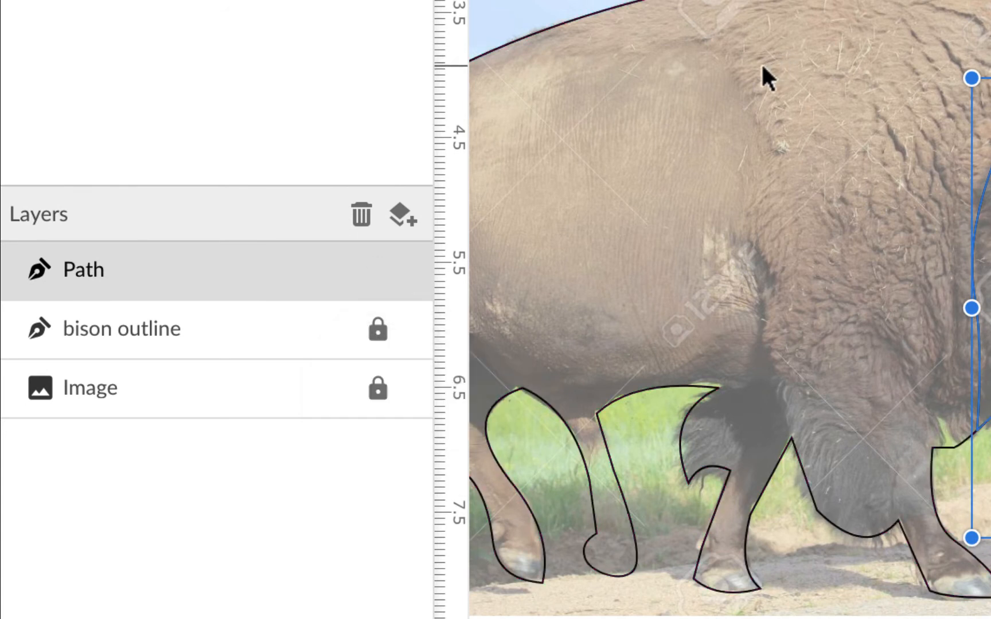
double_click(67, 265)
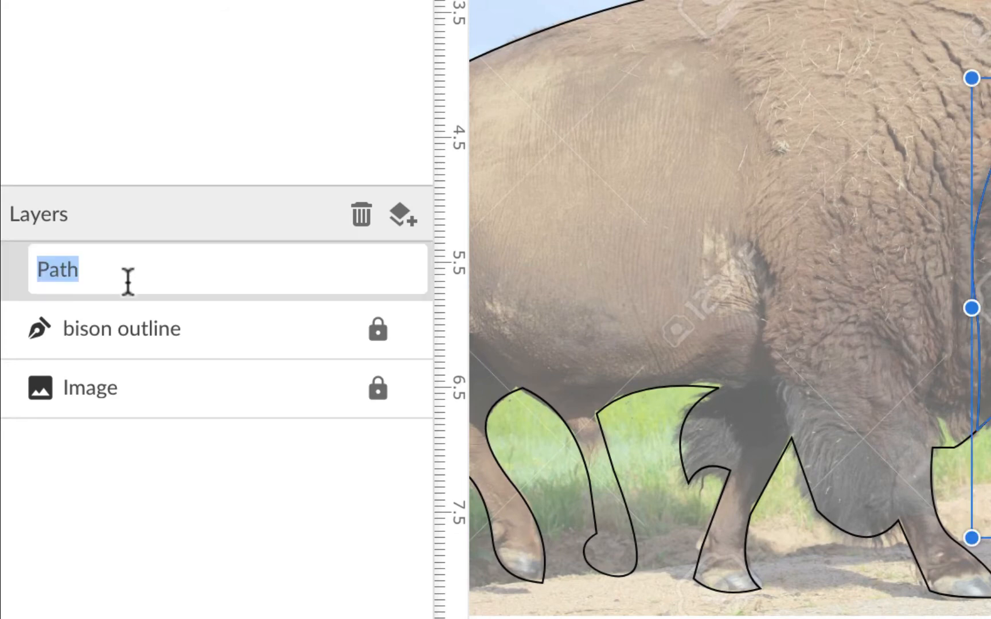
type("head")
key("Return")
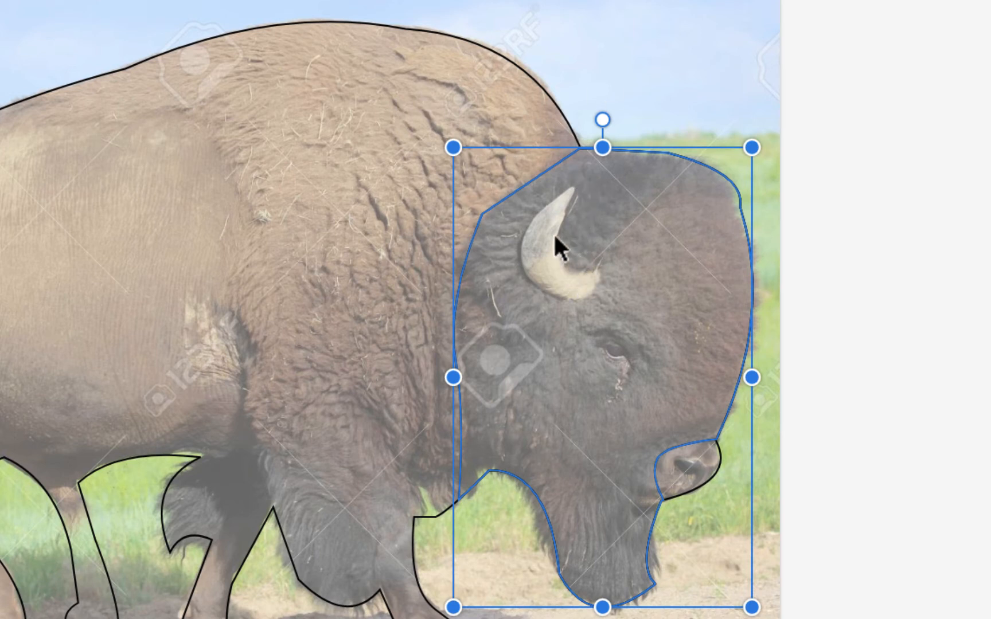
scroll(737, 287, "down", 3)
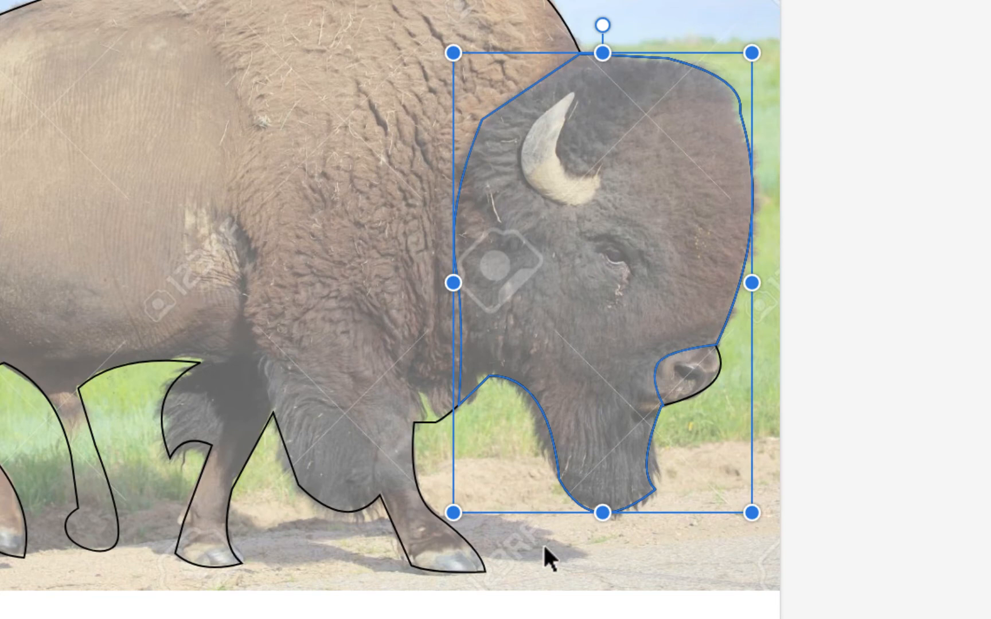
scroll(454, 562, "down", 2)
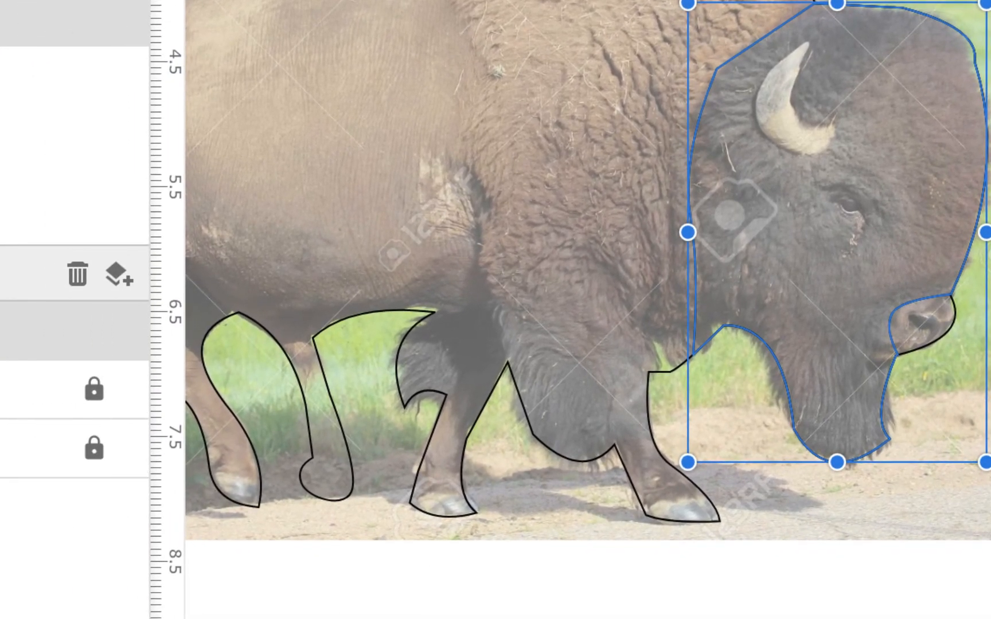
left_click_drag(486, 613, 779, 618)
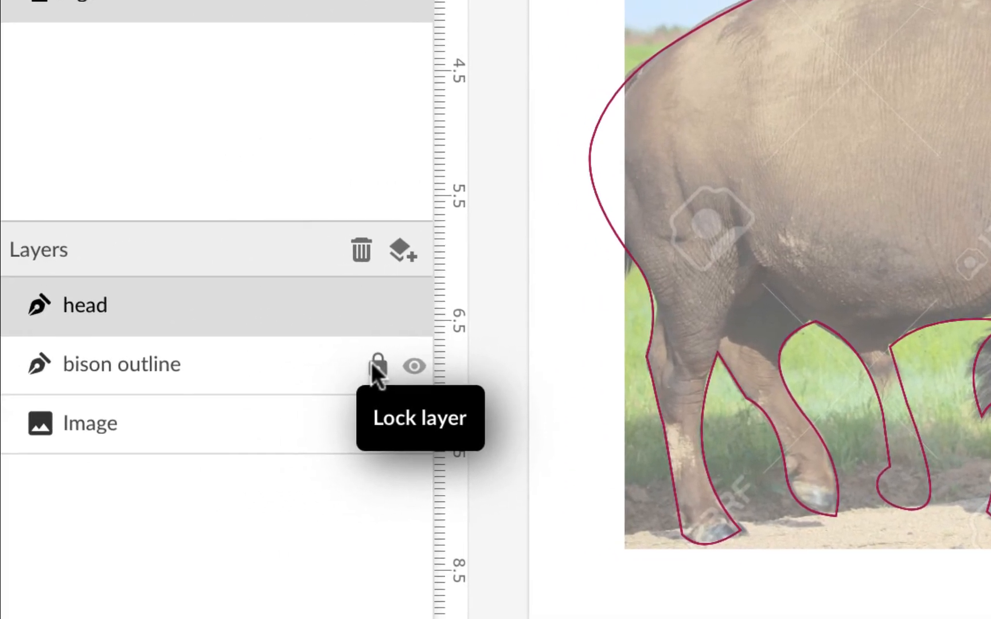
Unlock the bison outline layer and select the outline
left_click(94, 390)
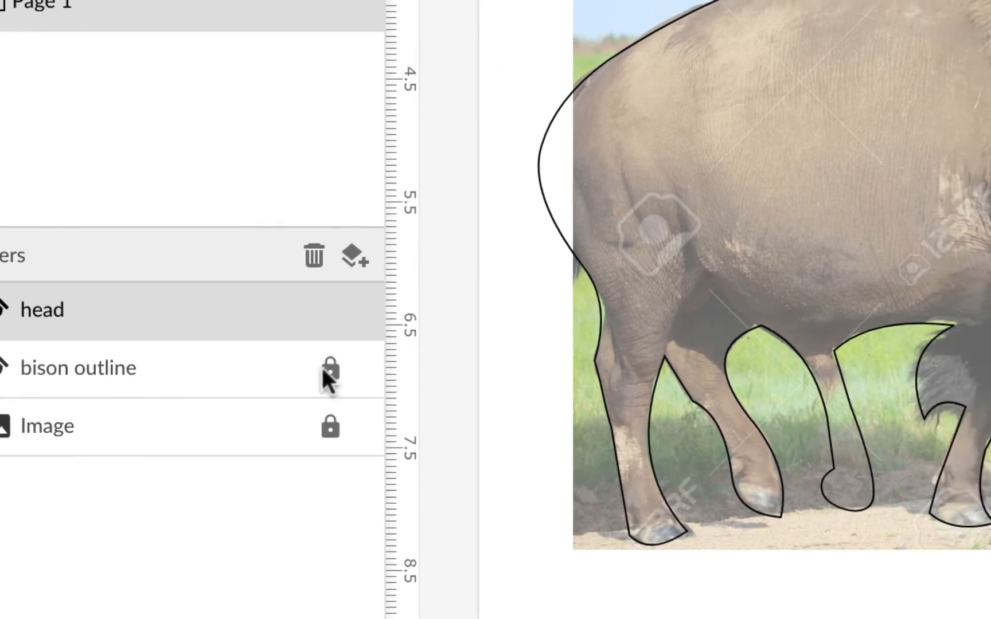
left_click(377, 365)
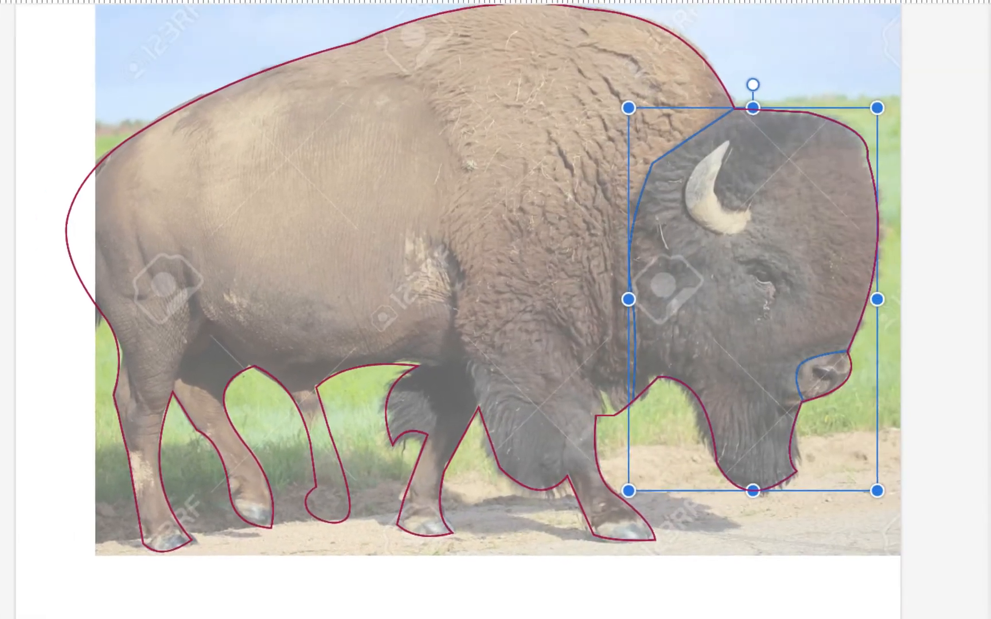
left_click(296, 129)
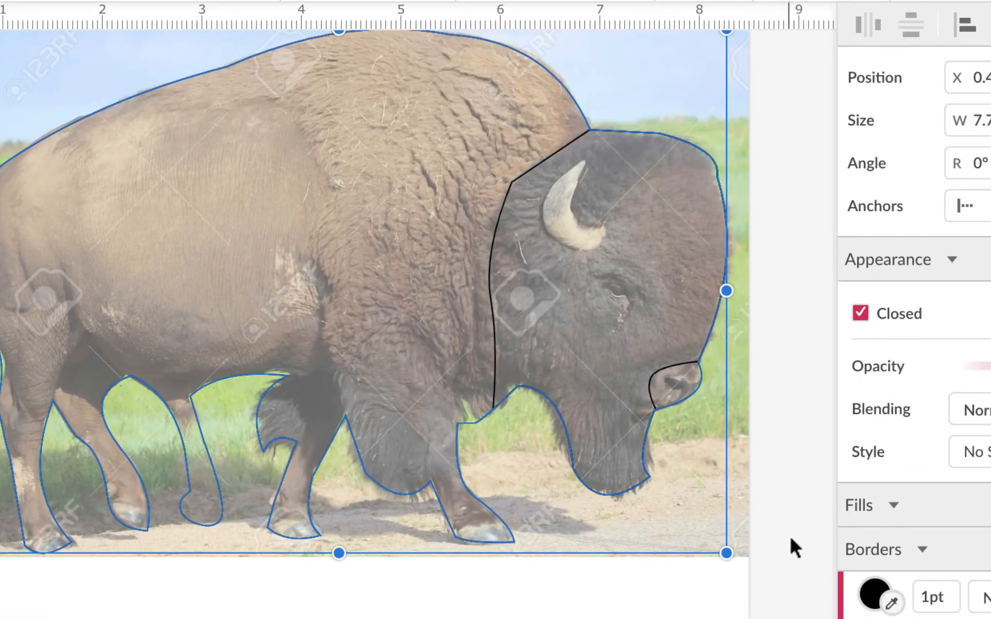
Add a fill to the bison outline and colour it light orange, #FFDAA3
scroll(854, 605, "down", 3)
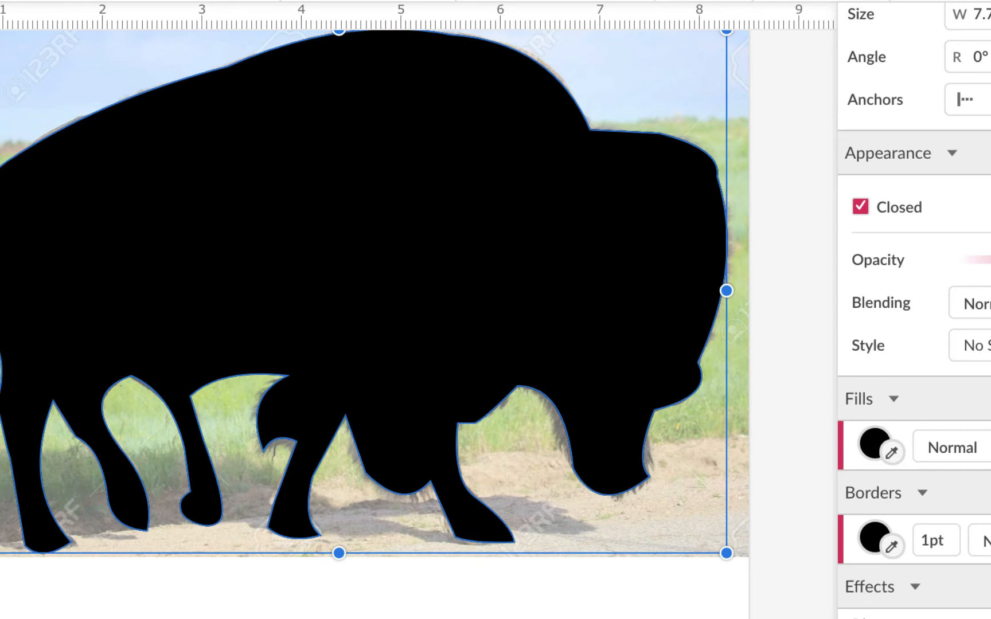
left_click(875, 439)
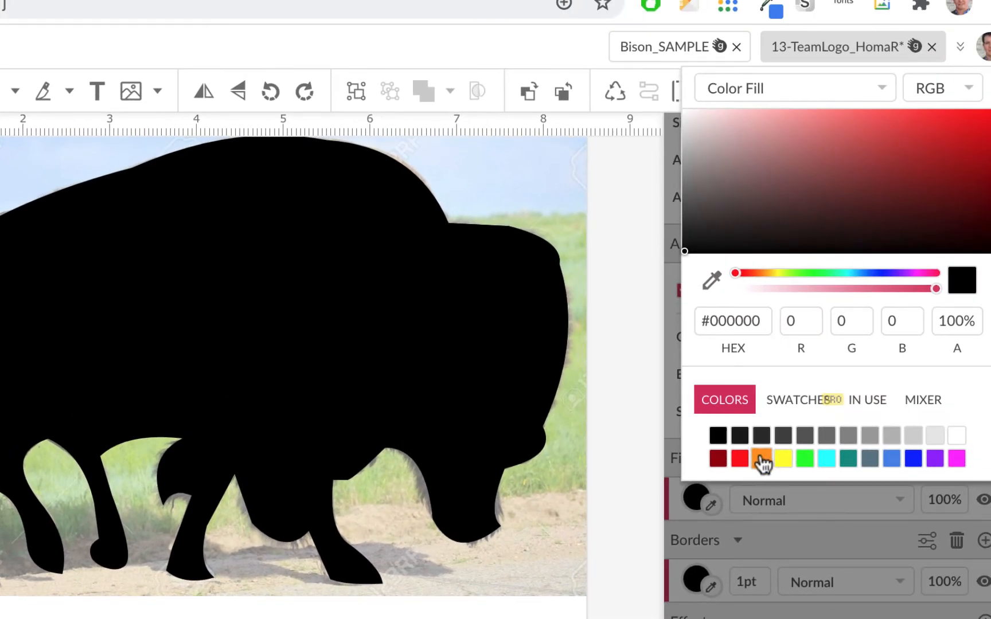
left_click(929, 405)
left_click(795, 110)
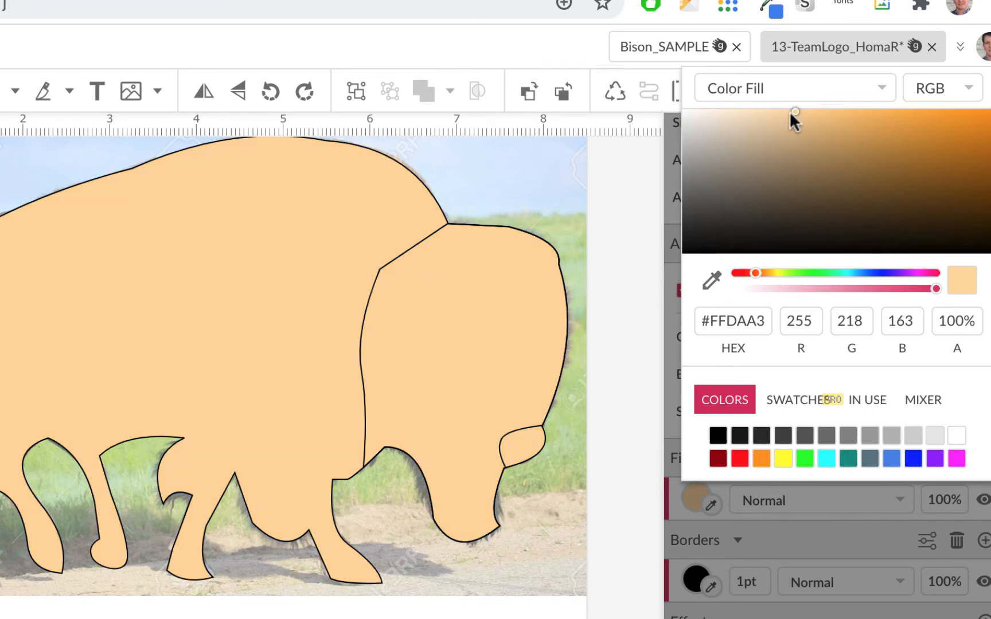
Add a fill to the head shape, sample the body's light orange with the eyedropper and darken it to brown
left_click(411, 257)
left_click(409, 253)
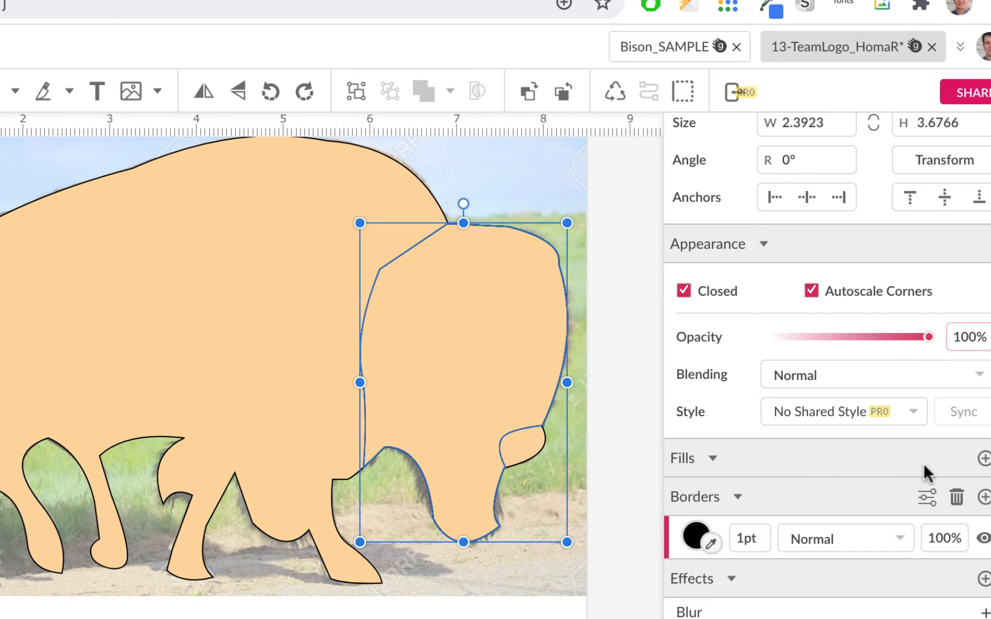
left_click(984, 459)
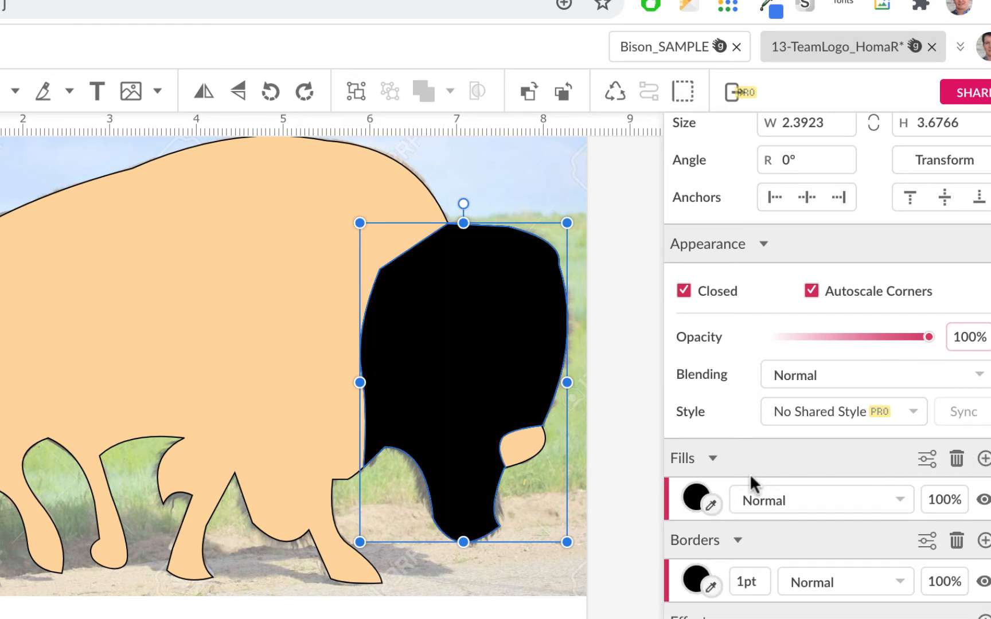
left_click(694, 496)
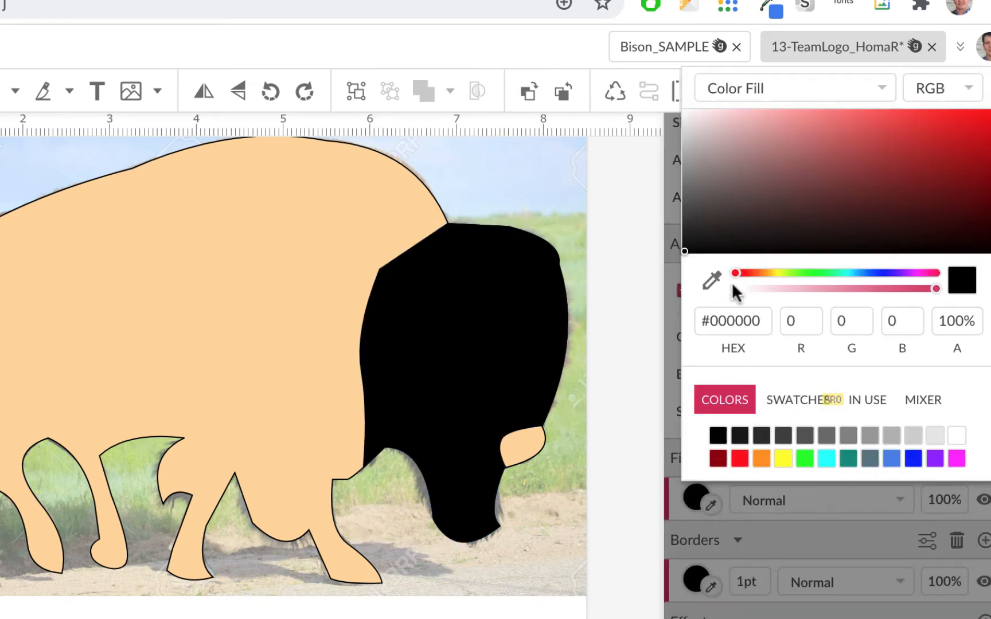
left_click(711, 281)
left_click(317, 205)
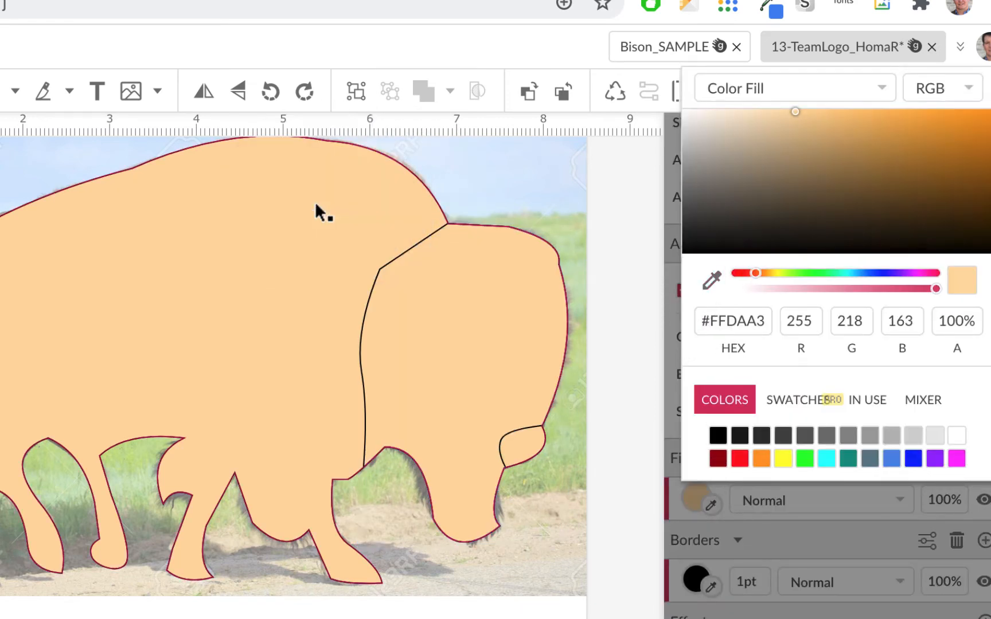
left_click(819, 178)
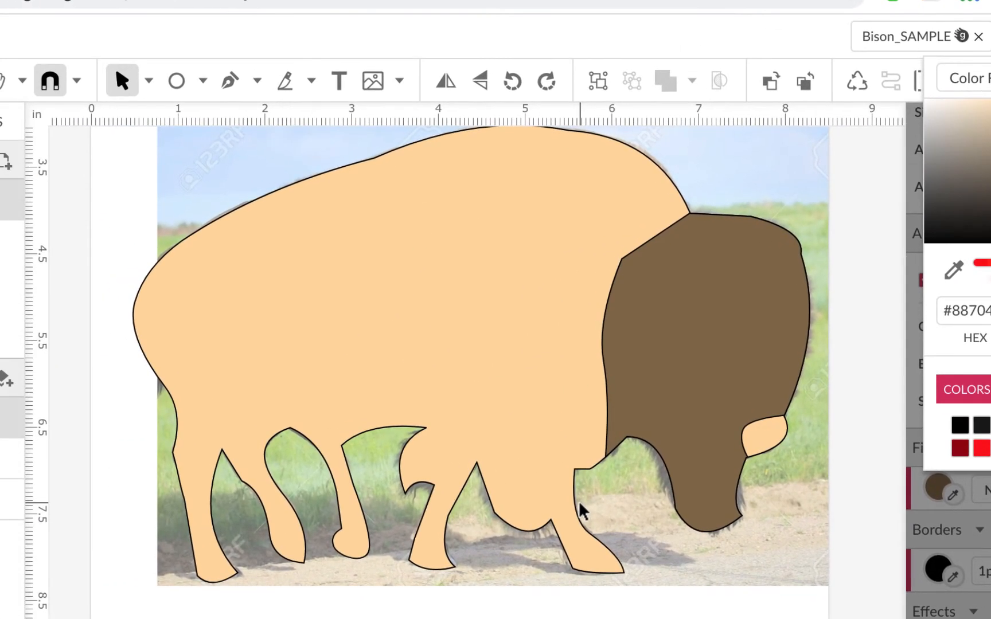
Delete the fills from both the head shape and the bison outline
key("Escape")
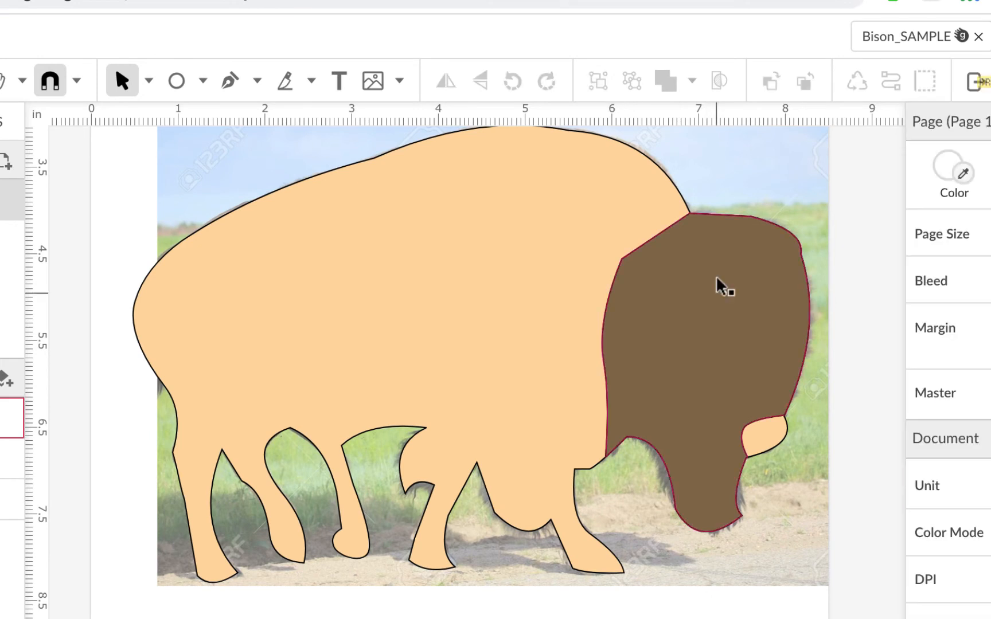
left_click(719, 279)
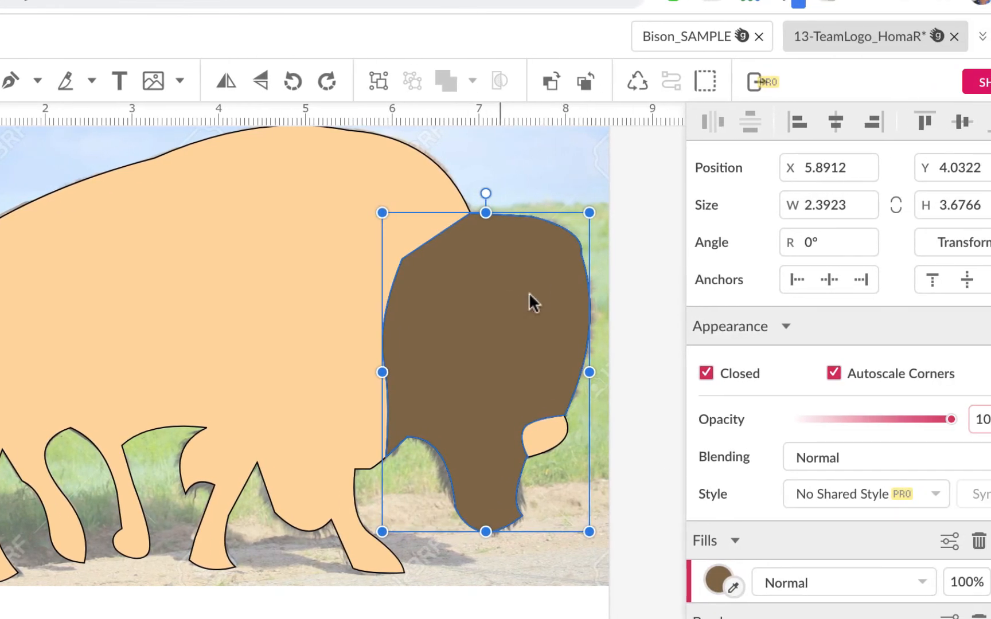
left_click(978, 543)
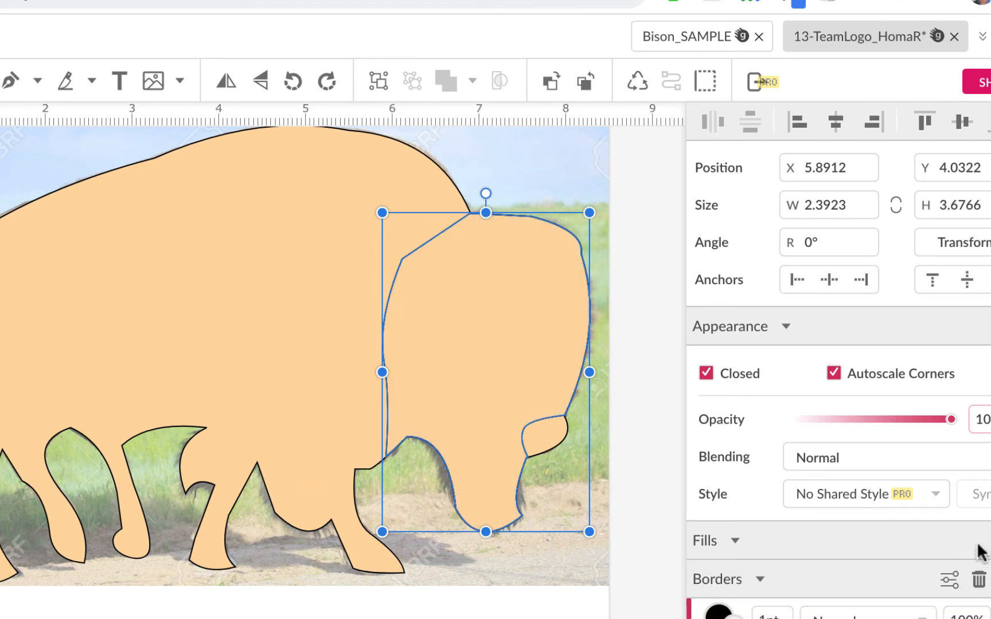
left_click(406, 144)
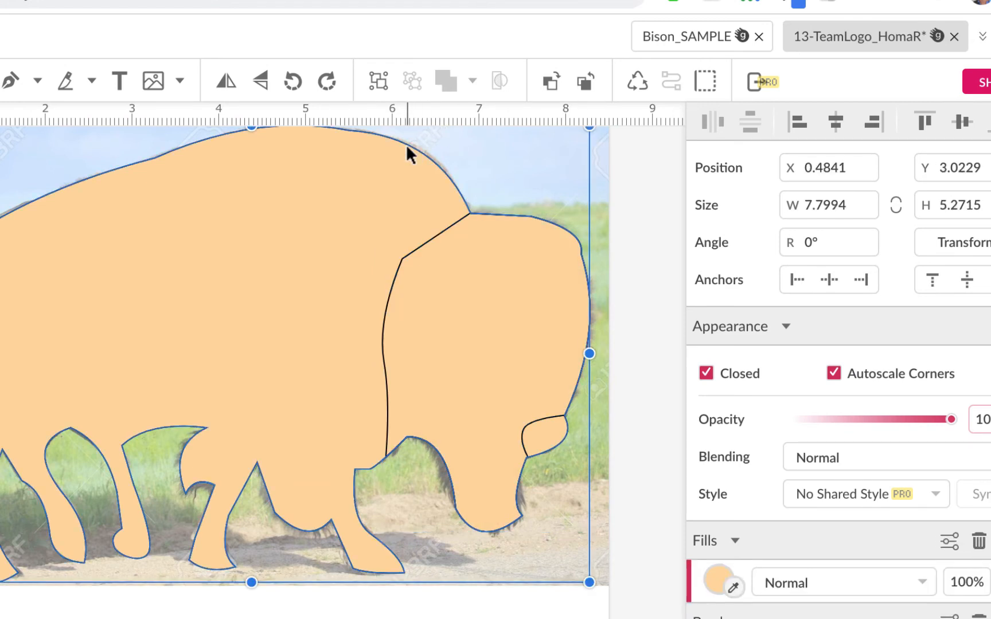
left_click(978, 542)
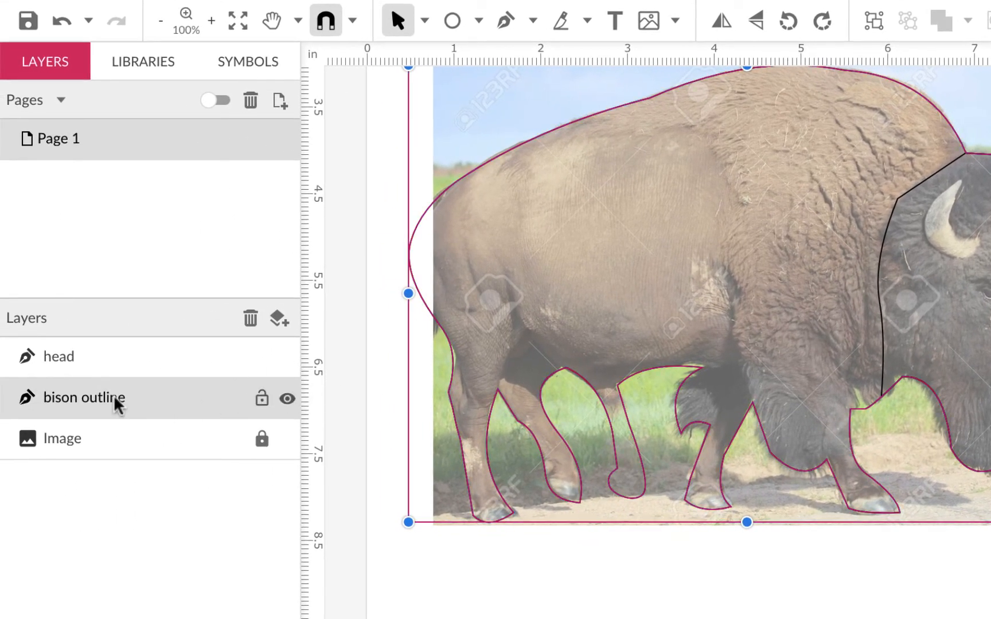
Select the unlocked bison outline layer and duplicate it
left_click(59, 402)
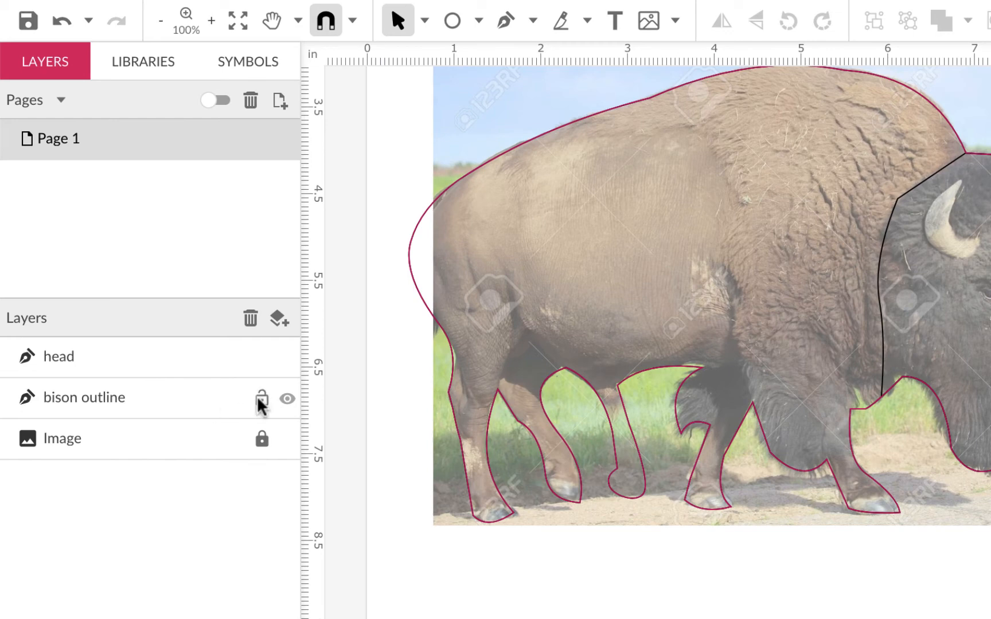
left_click(655, 102)
left_click(224, 400)
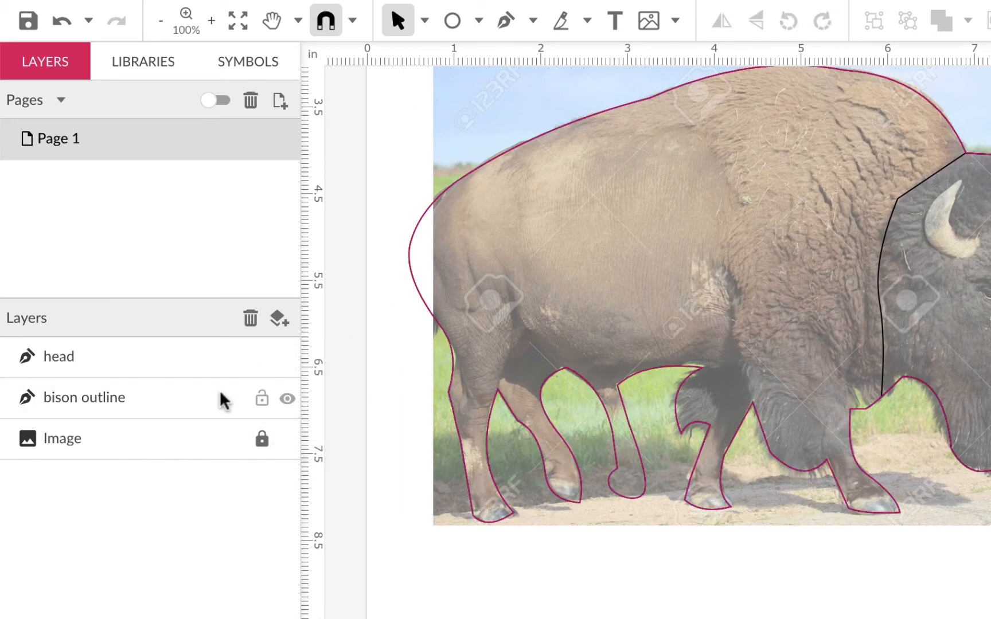
left_click(165, 403)
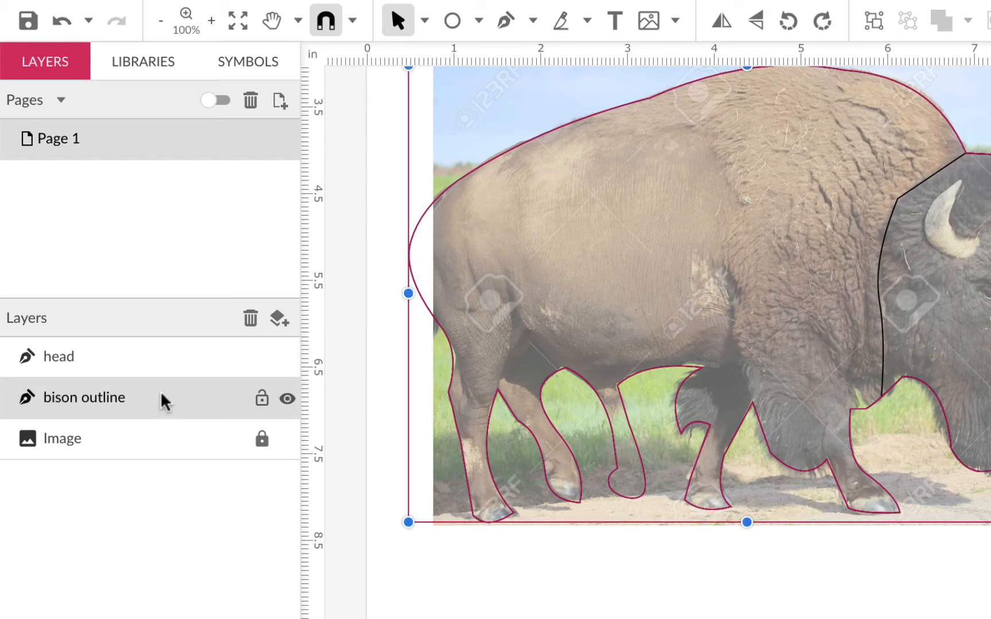
key("ctrl+d")
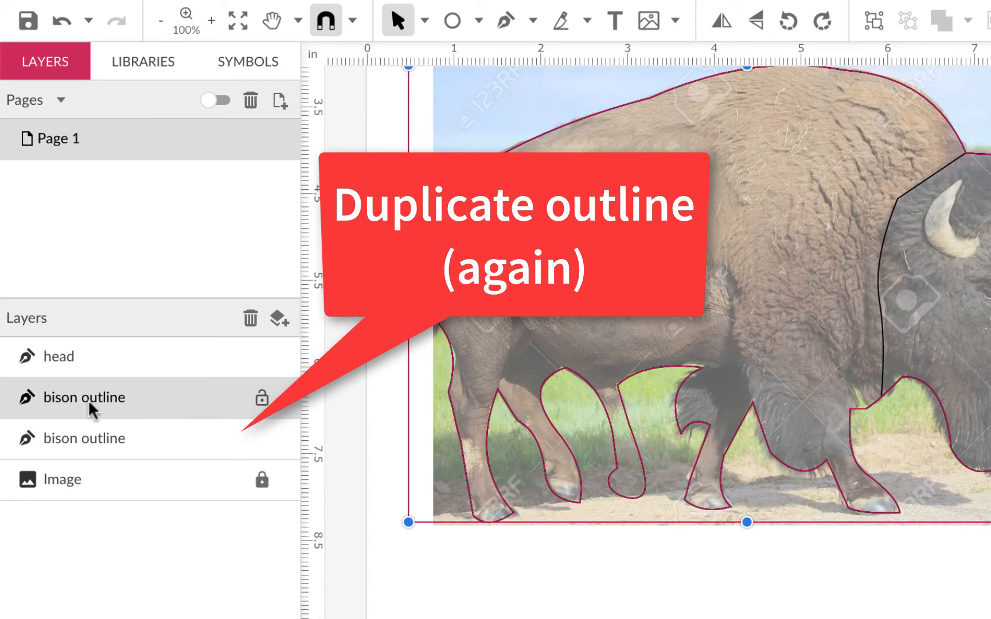
Rename the duplicated outline layer "bison outlinecopy" and lock the original bison outline layer
double_click(101, 401)
key("End")
type("c")
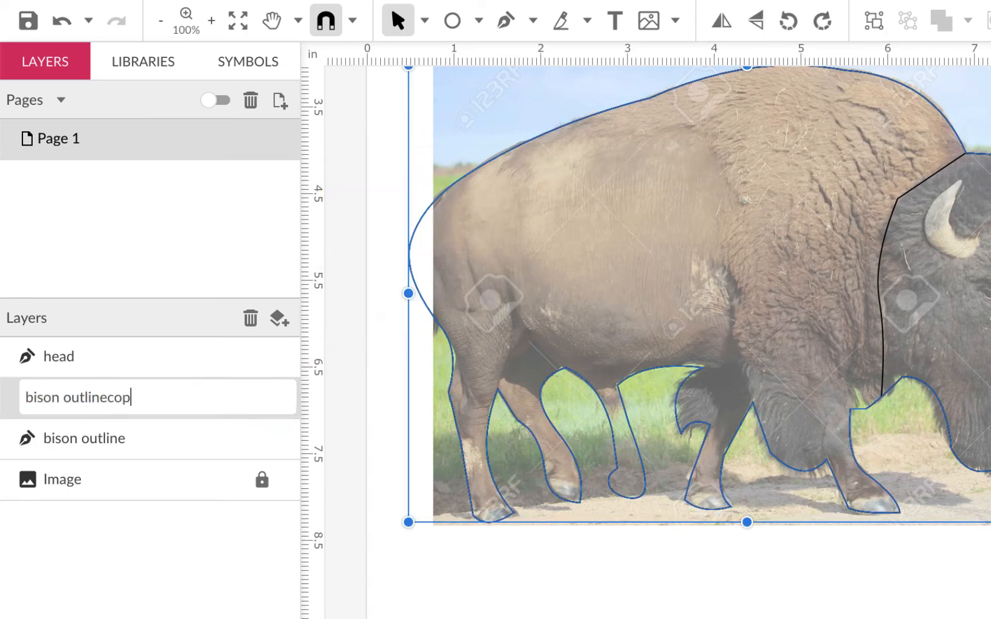
type("opy")
key("Return")
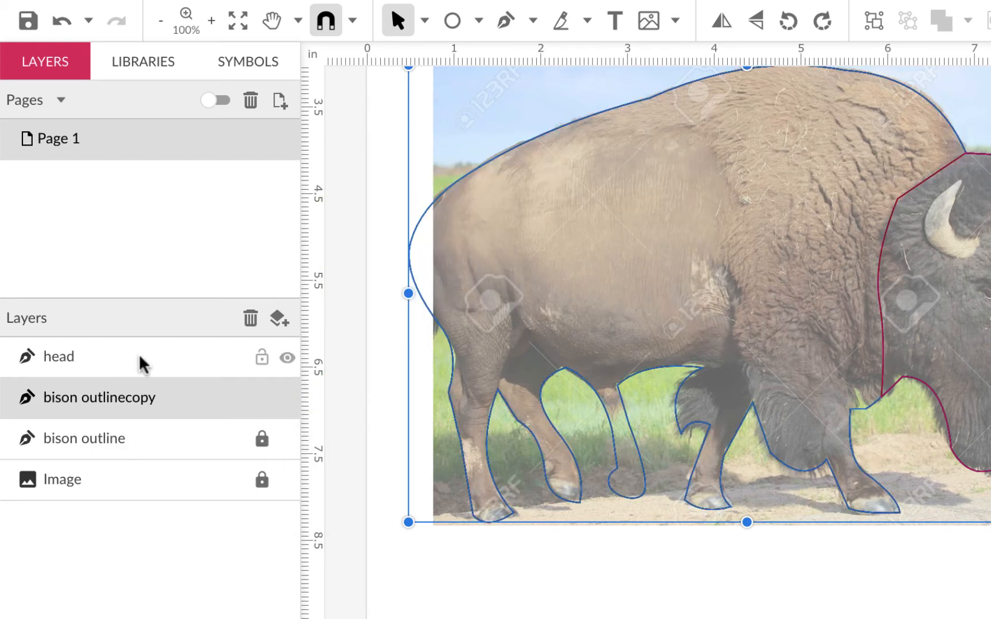
Move the head layer beneath the bison outlinecopy layer and lock that copy
left_click_drag(139, 360, 124, 425)
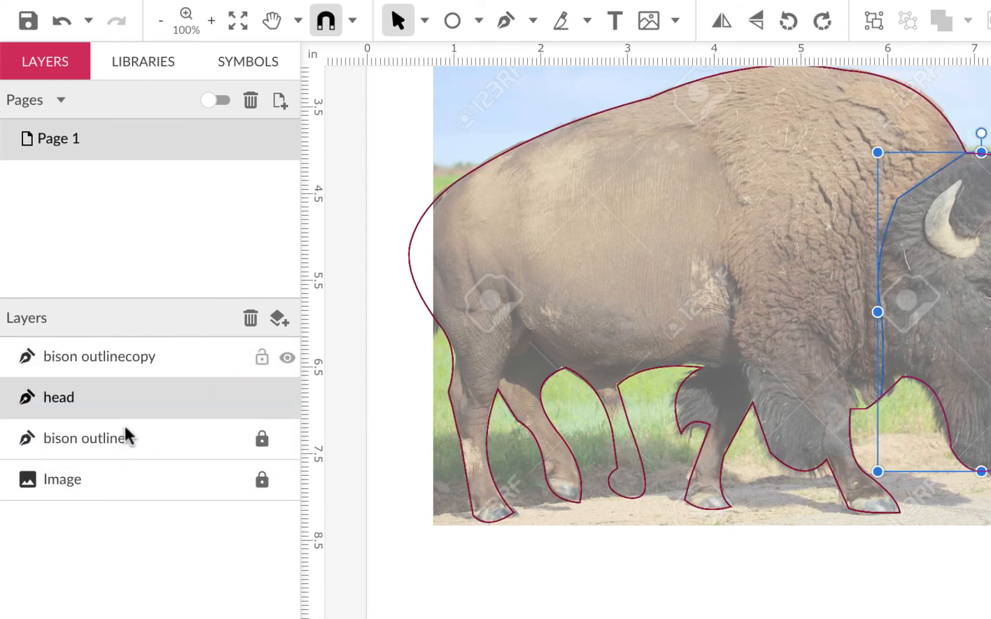
left_click(106, 359)
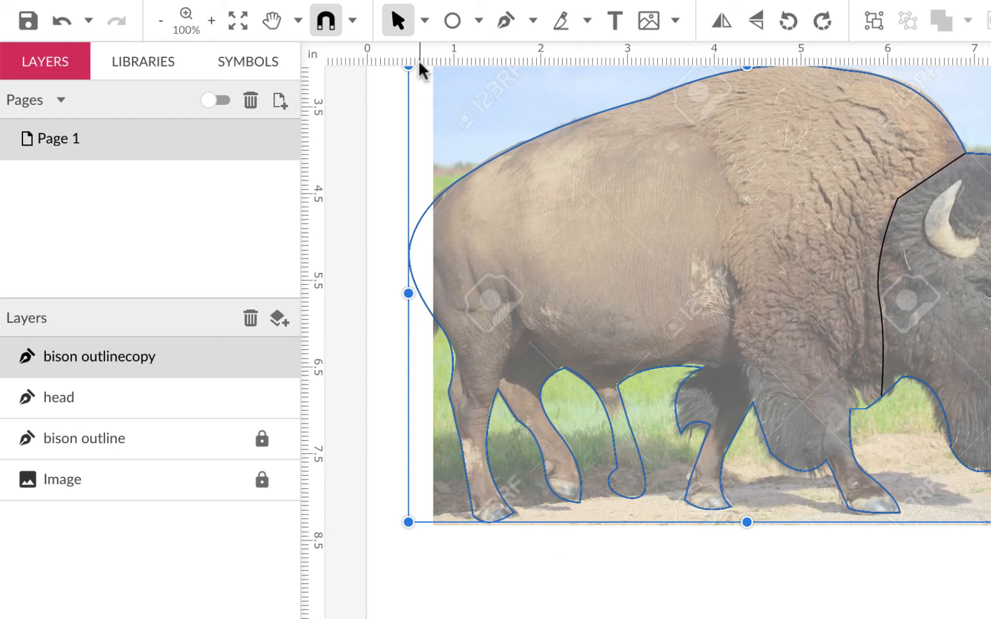
left_click(505, 22)
scroll(585, 113, "up", 1)
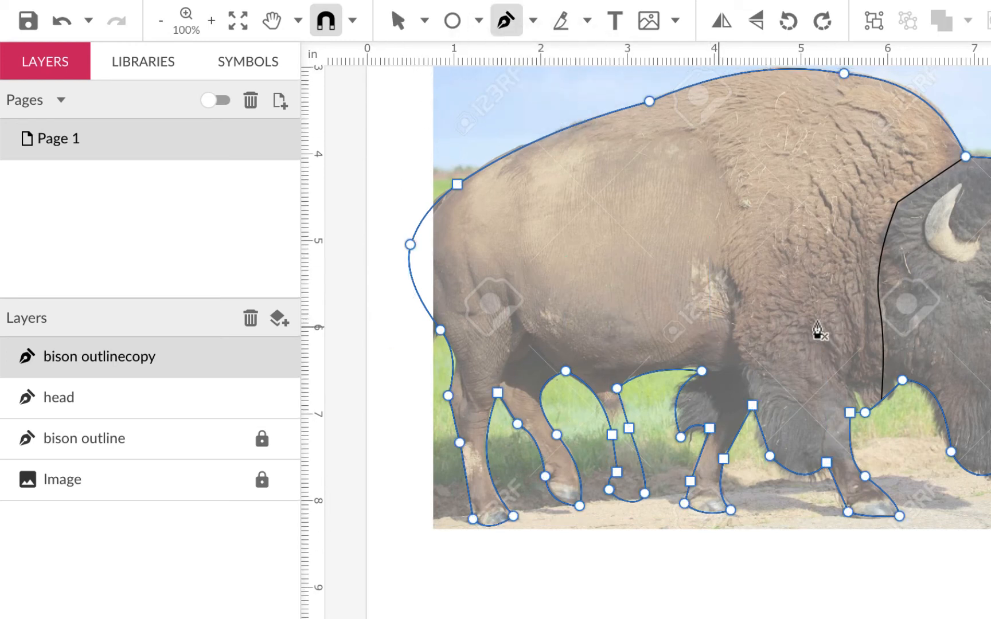
left_click(261, 360)
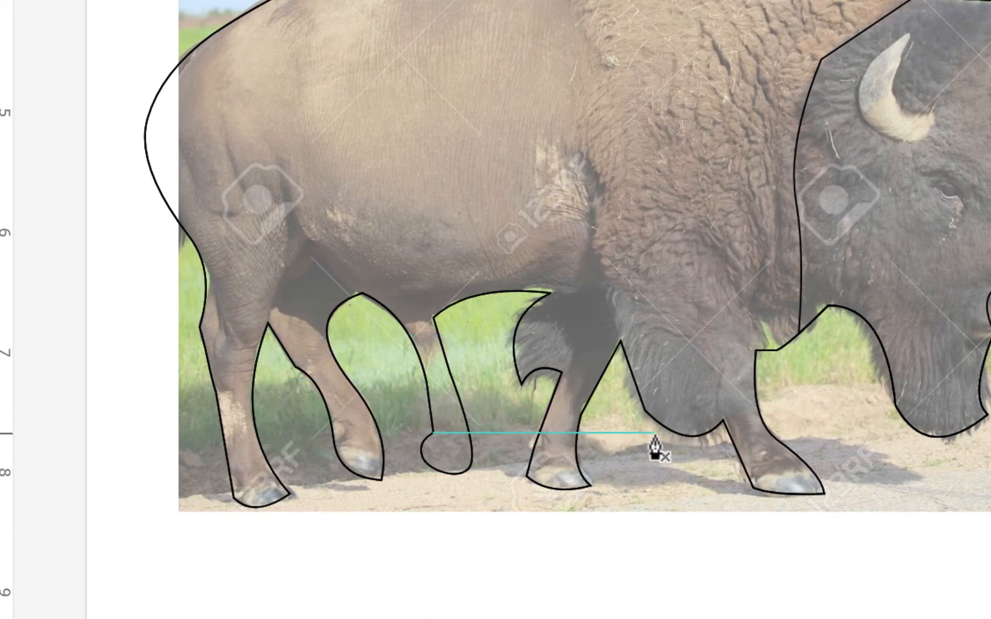
Start a Pen path between the front legs, run it up behind the shoulder and curve it down to the belly
left_click_drag(620, 393, 617, 314)
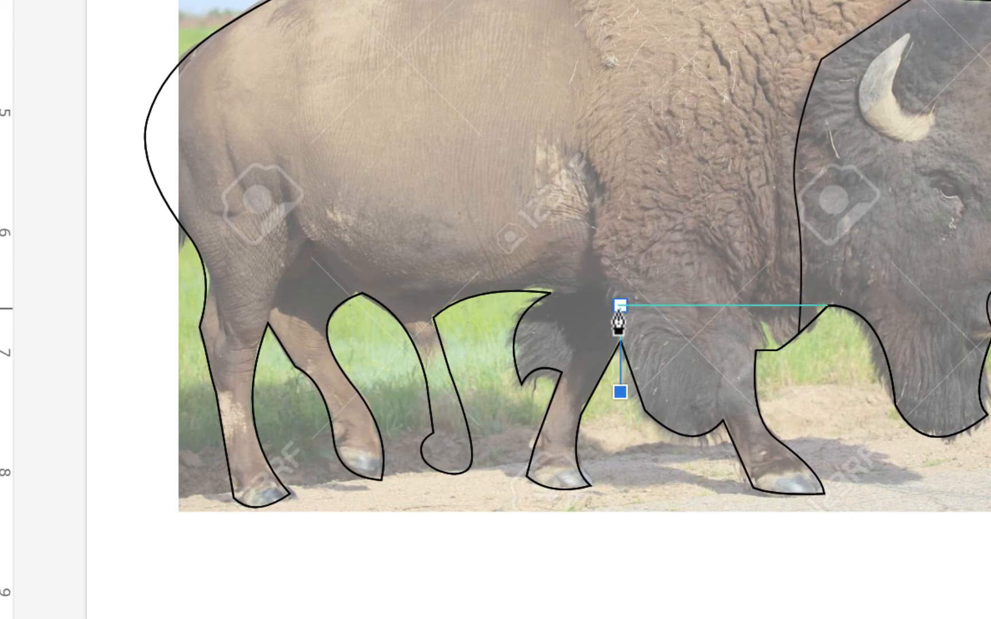
left_click(619, 305)
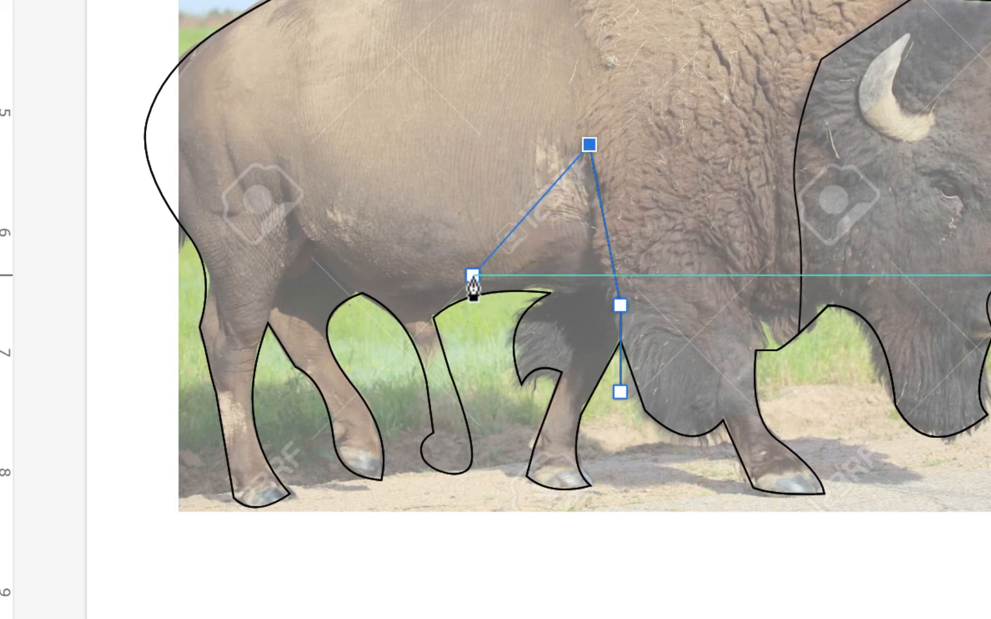
left_click_drag(472, 275, 352, 289)
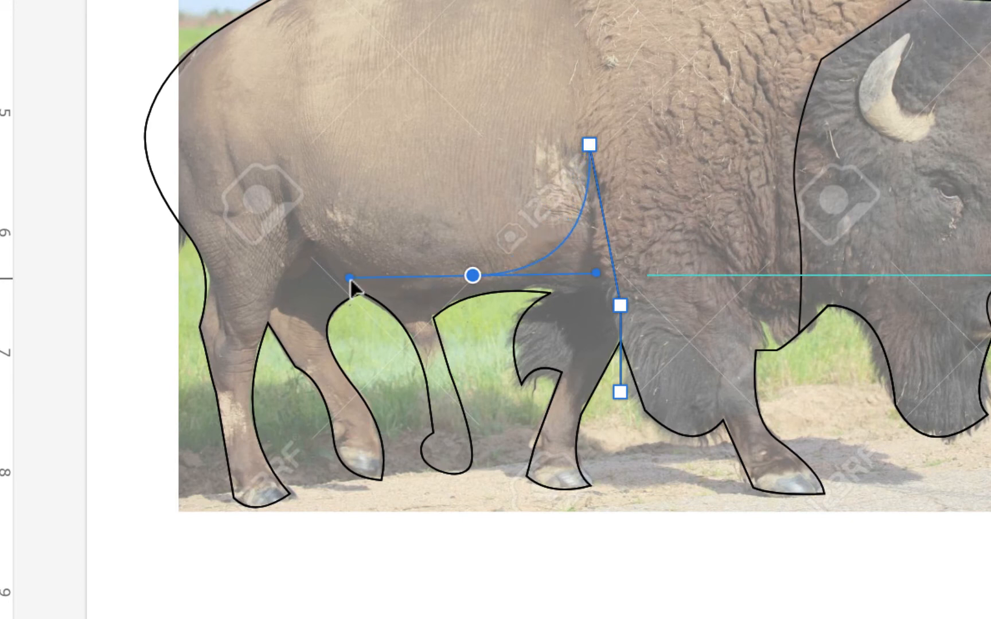
left_click(473, 276)
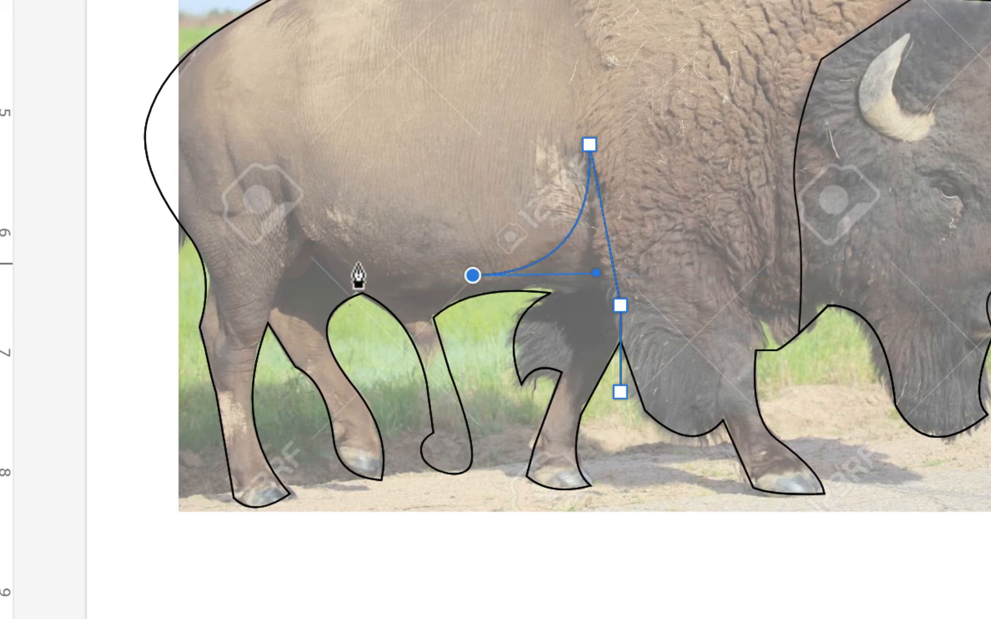
Curve the path along the belly up to the flank and back down to the inner edge of the near hind leg
left_click_drag(281, 177, 227, 61)
left_click(281, 178)
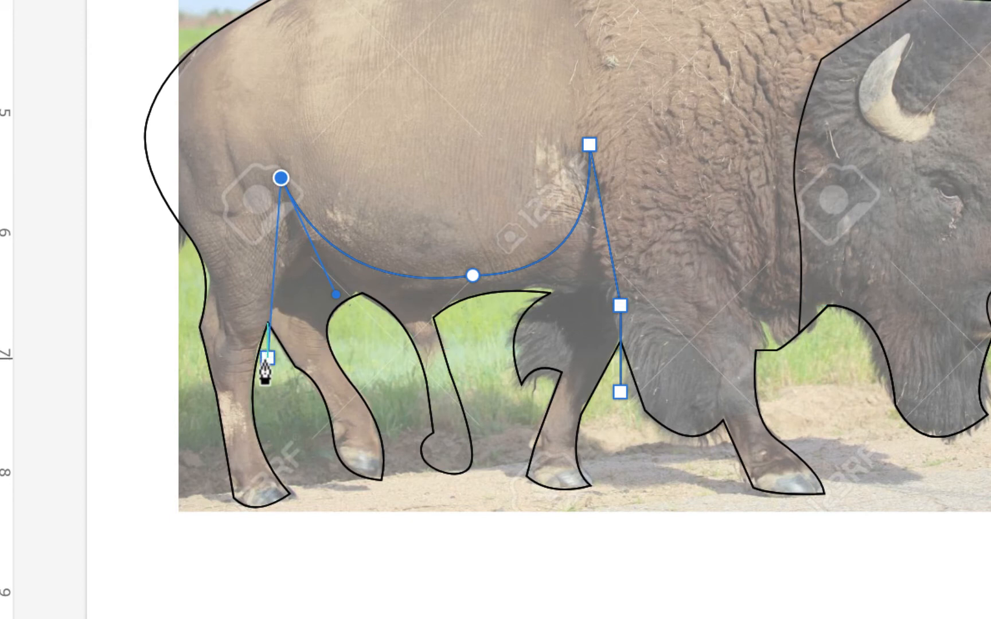
left_click_drag(261, 341, 214, 386)
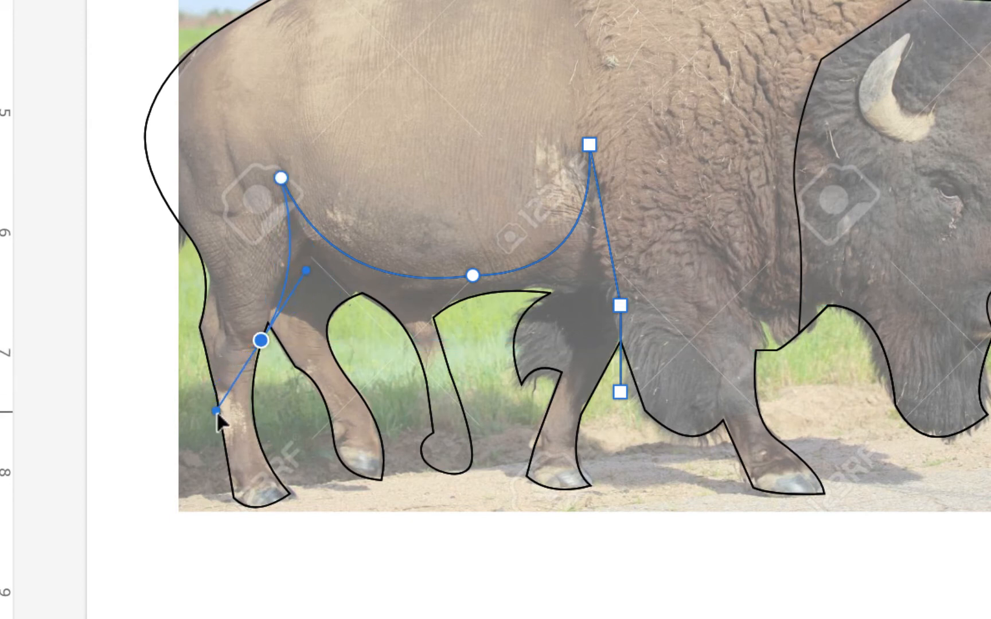
left_click(261, 340)
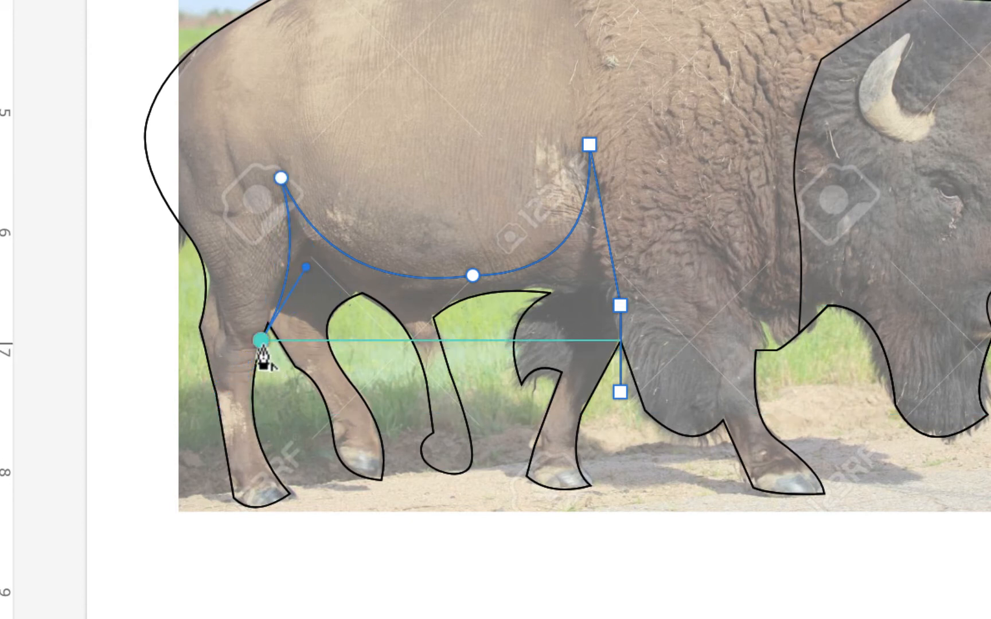
Loop the Pen path below the hooves of the middle legs, close it between the front legs, and remove its fill
left_click(317, 462)
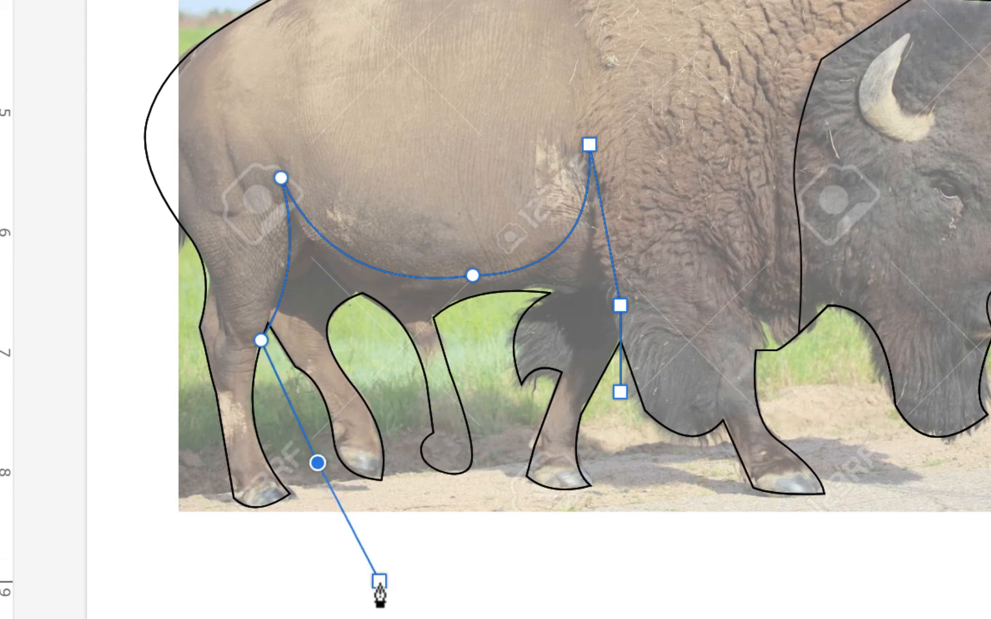
left_click(379, 580)
left_click(620, 544)
left_click(648, 487)
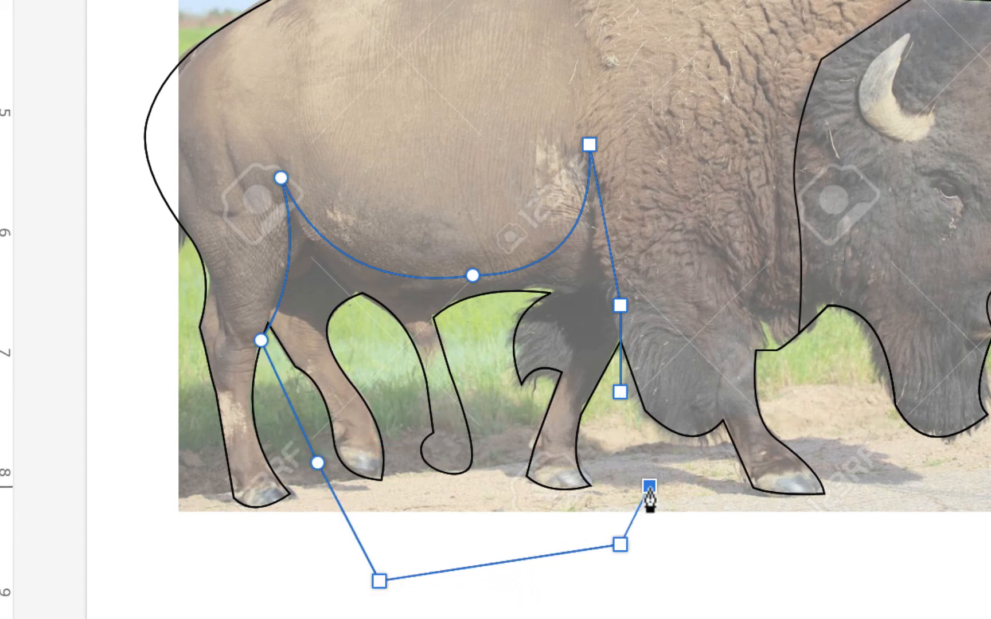
left_click(620, 392)
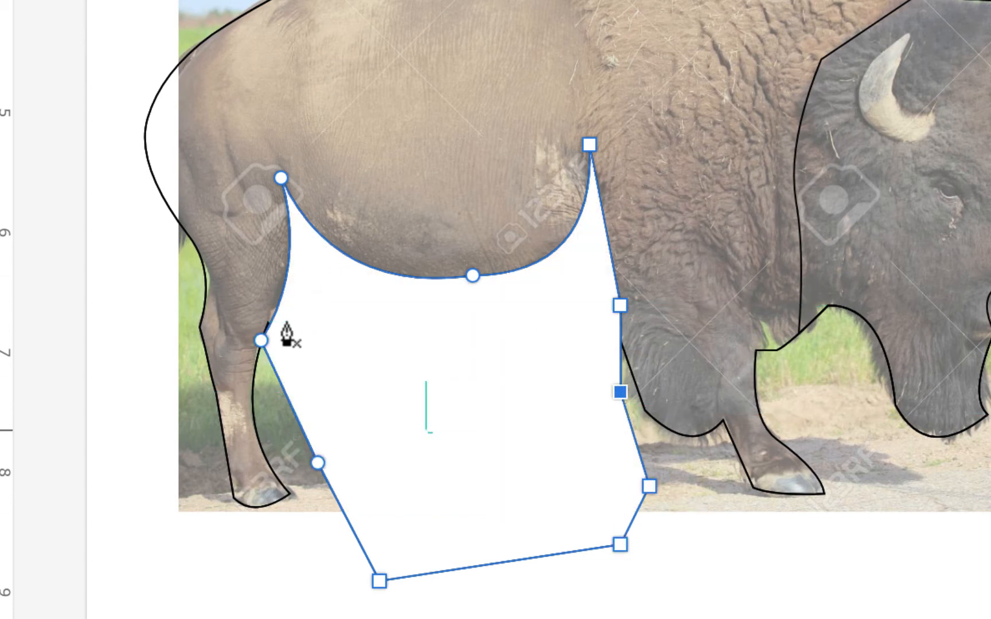
scroll(406, 451, "right", 2)
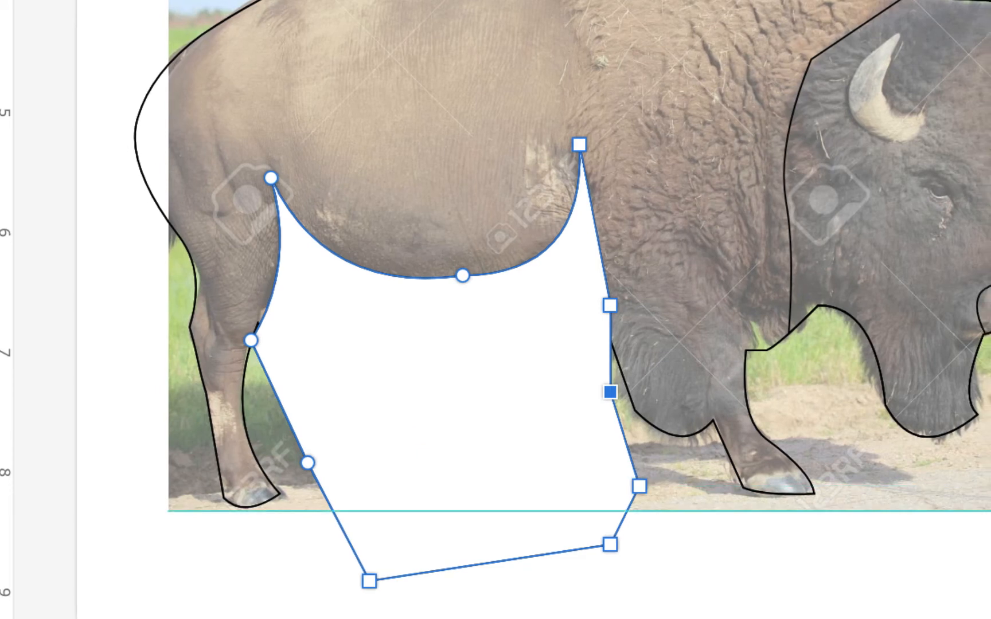
key("/")
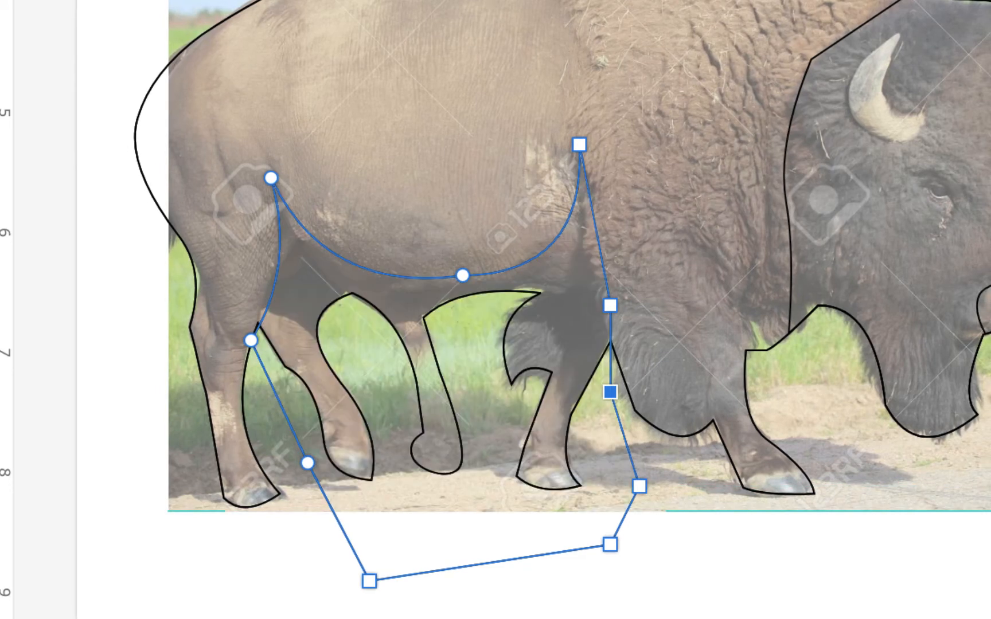
scroll(934, 427, "right", 1)
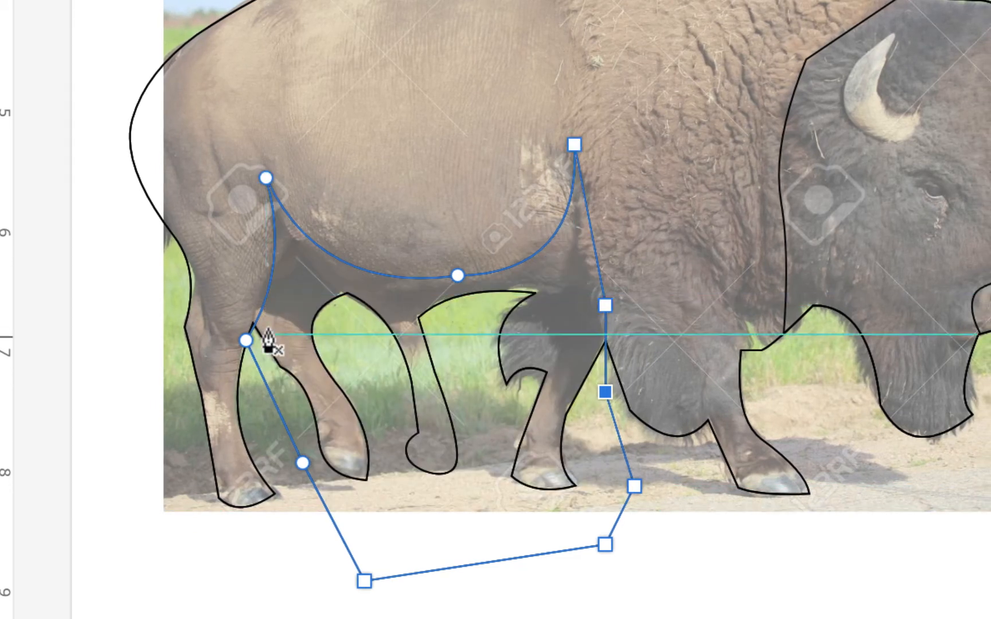
Unlock the bison outlinecopy layer and intersect that outline with the closed path around the underbelly and middle legs
key("v")
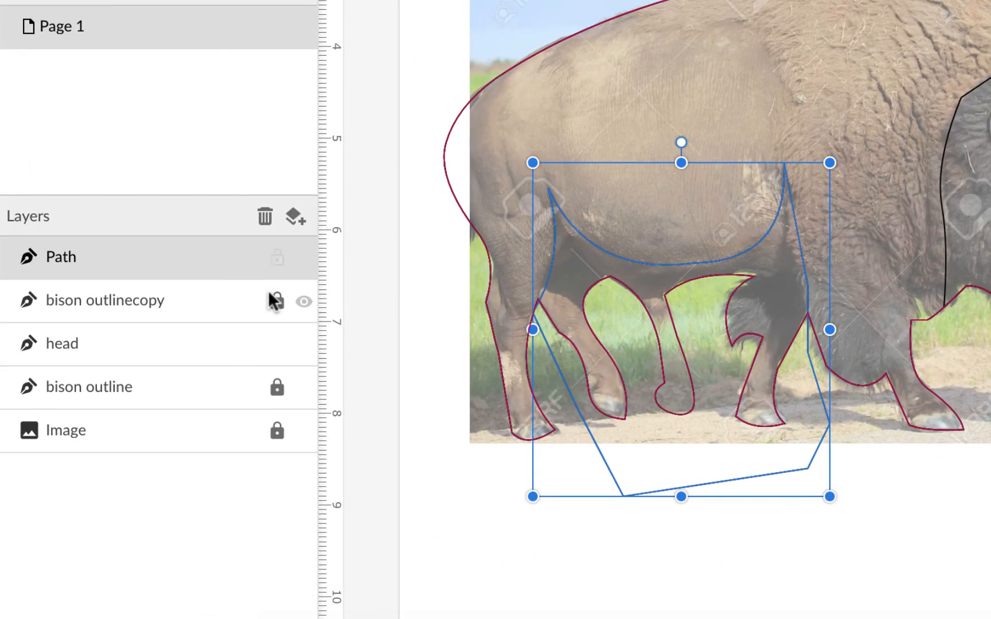
left_click(275, 300)
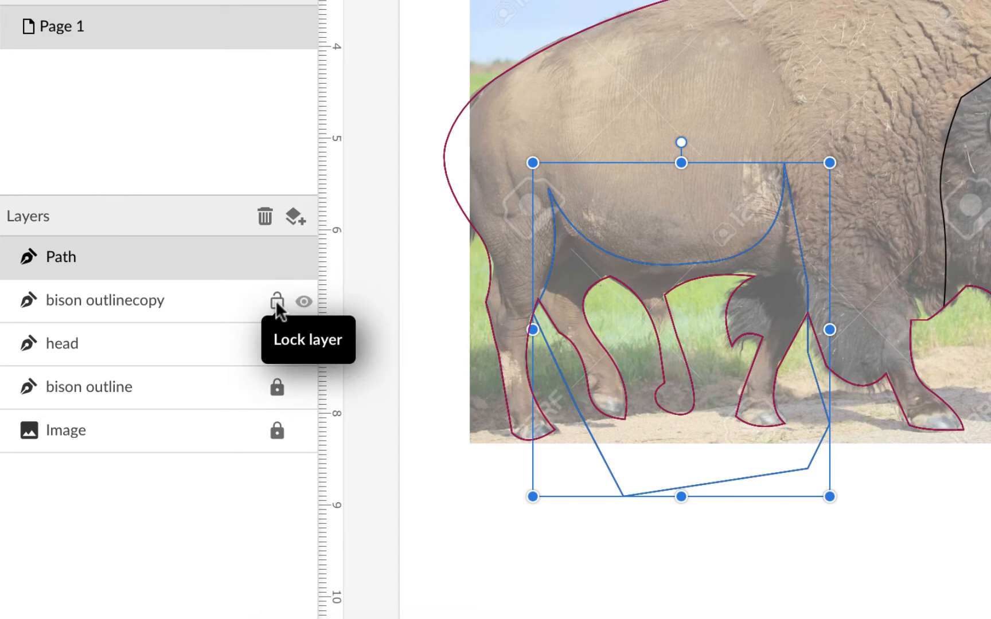
left_click(645, 9, "shift")
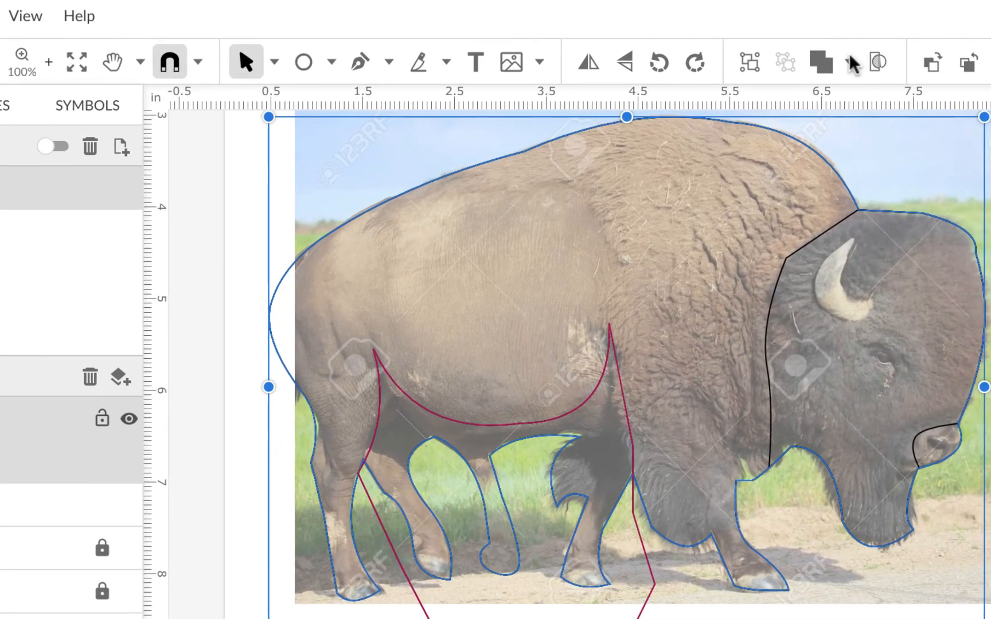
left_click(849, 61)
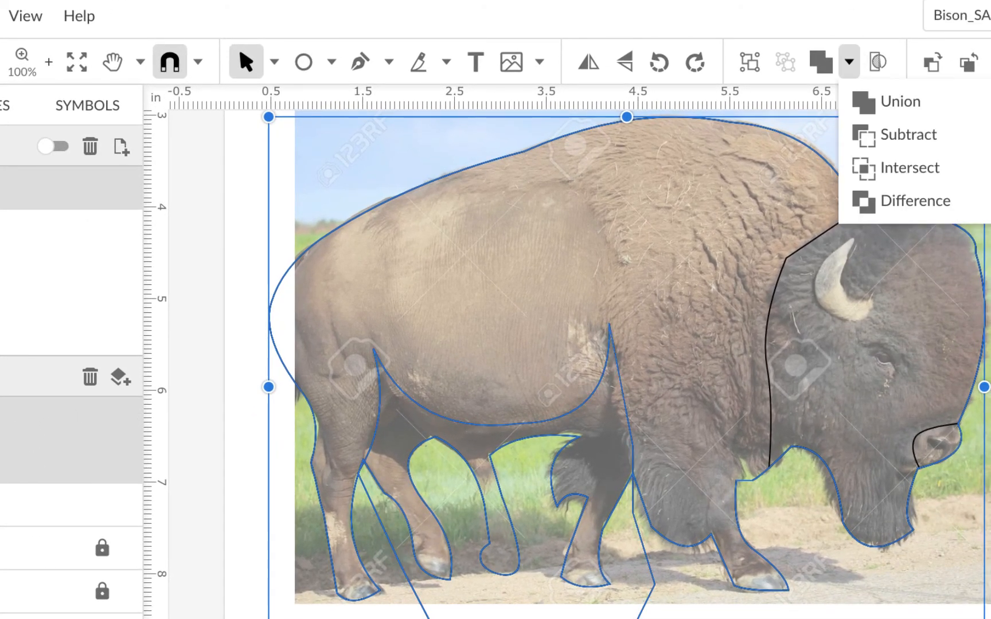
key("super+s")
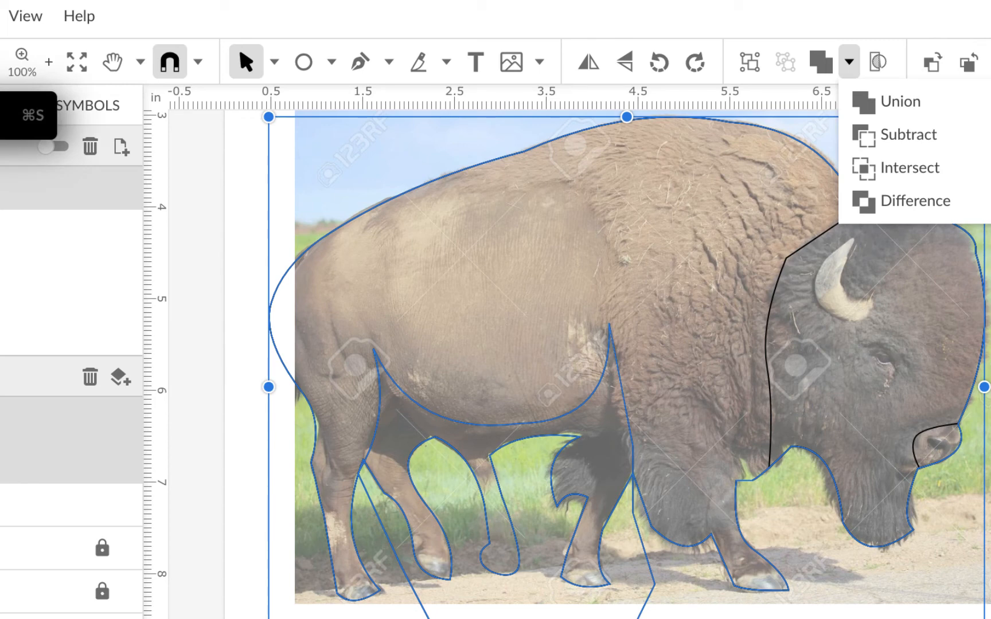
key("Escape")
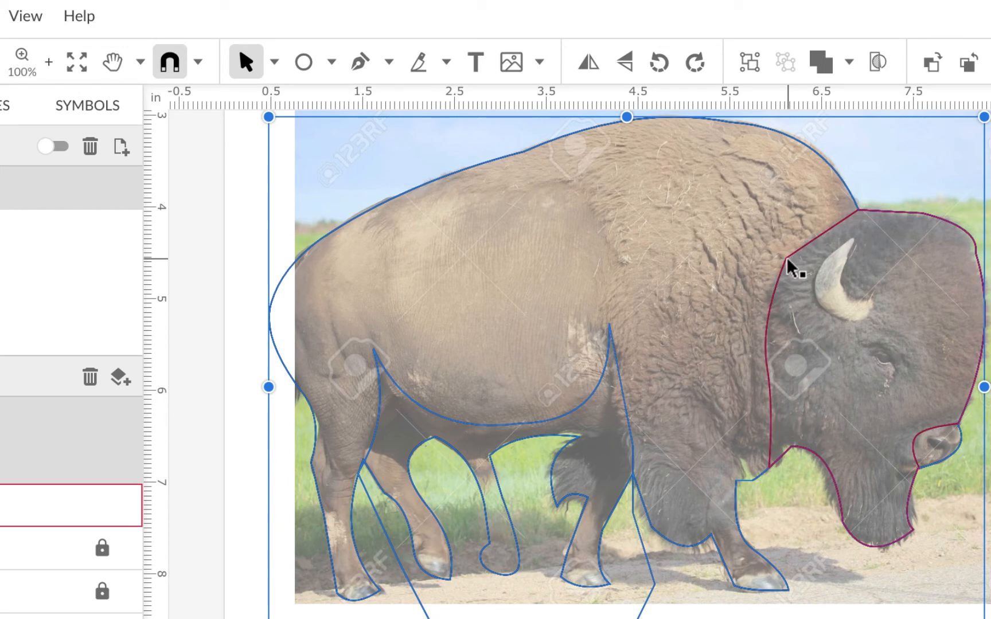
left_click(848, 63)
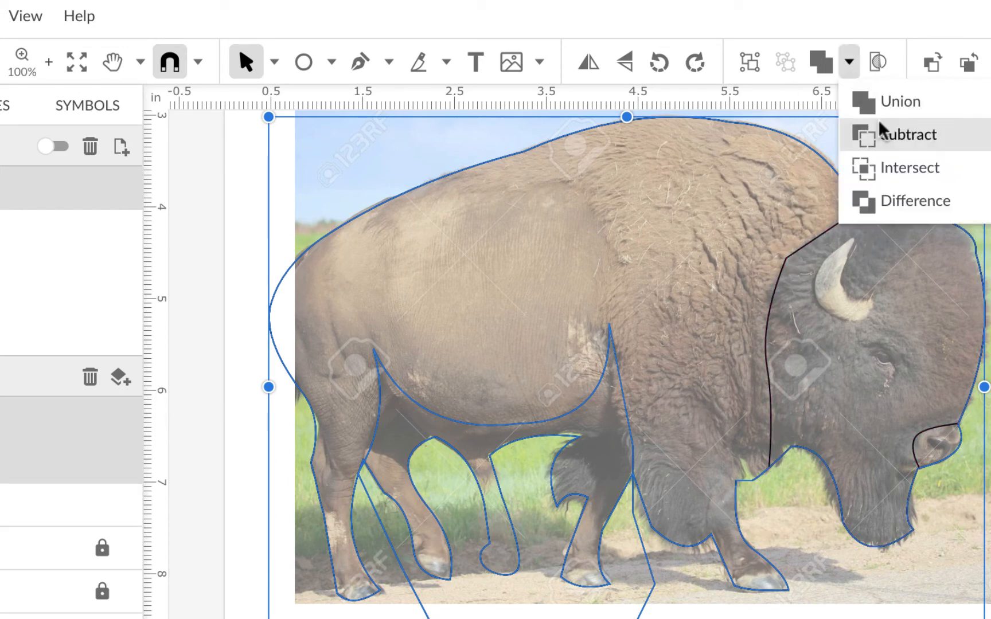
left_click(886, 172)
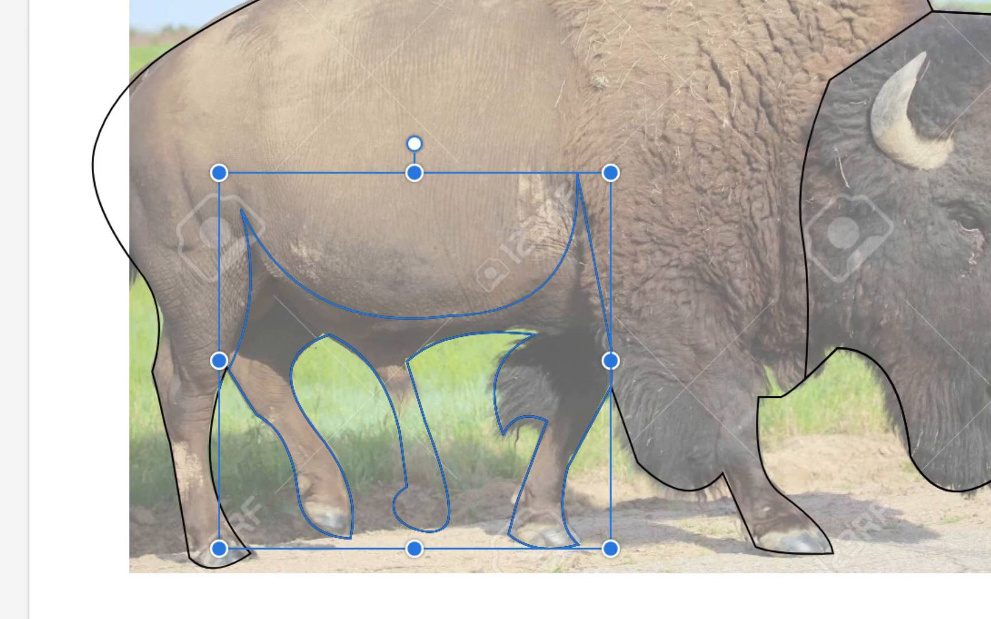
Rename the intersected compound path layer "underneath shadow"
double_click(86, 291)
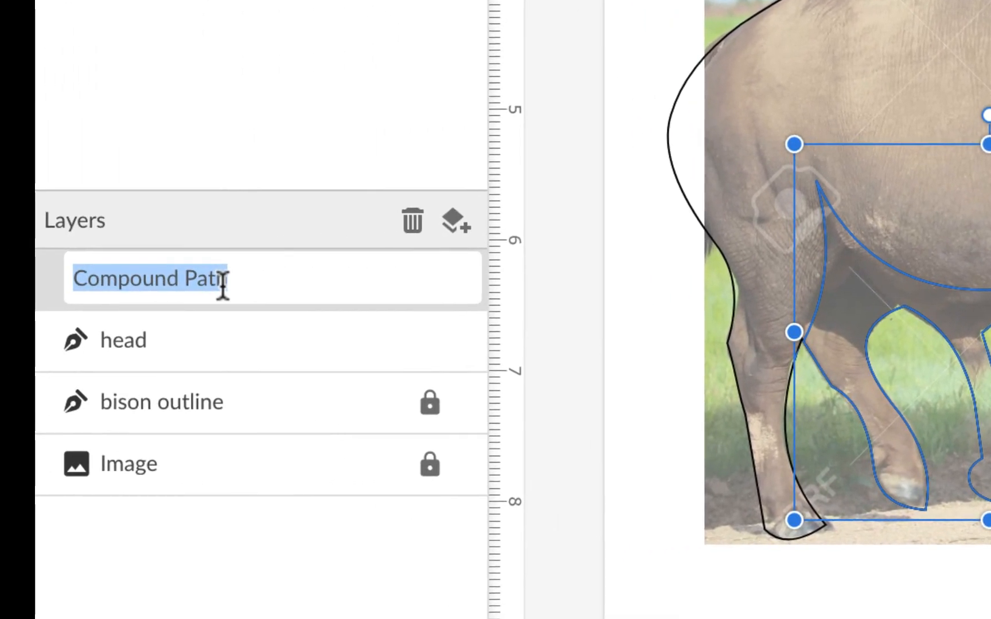
type("l")
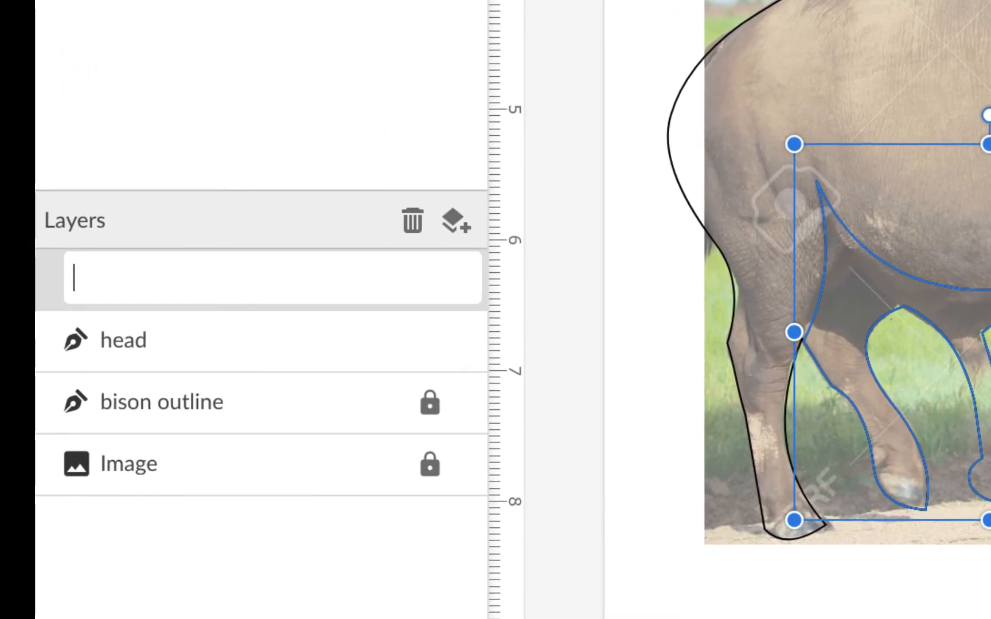
type("nderneat")
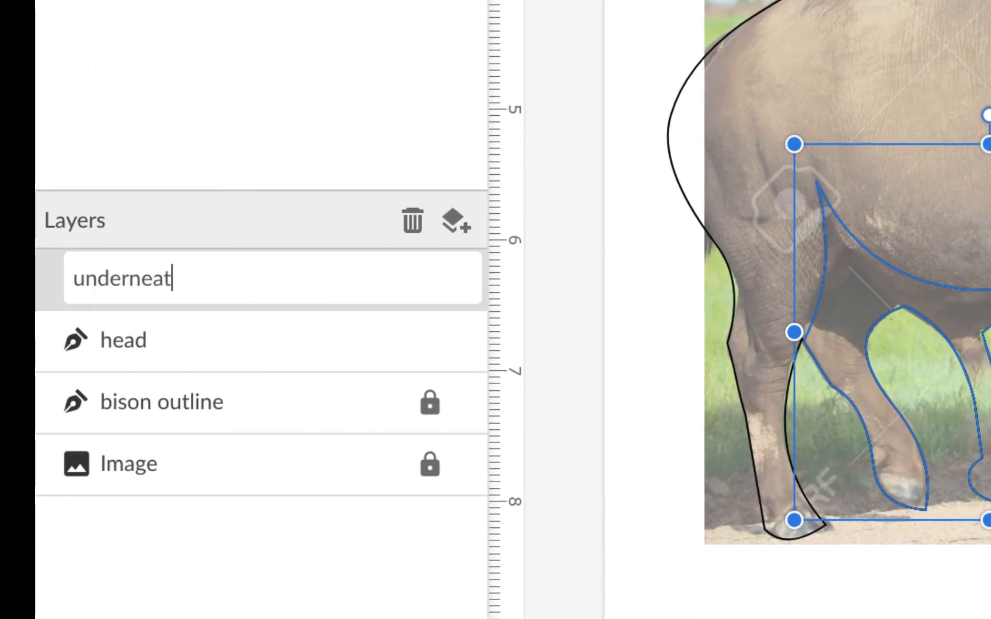
type("h shadow")
key("Return")
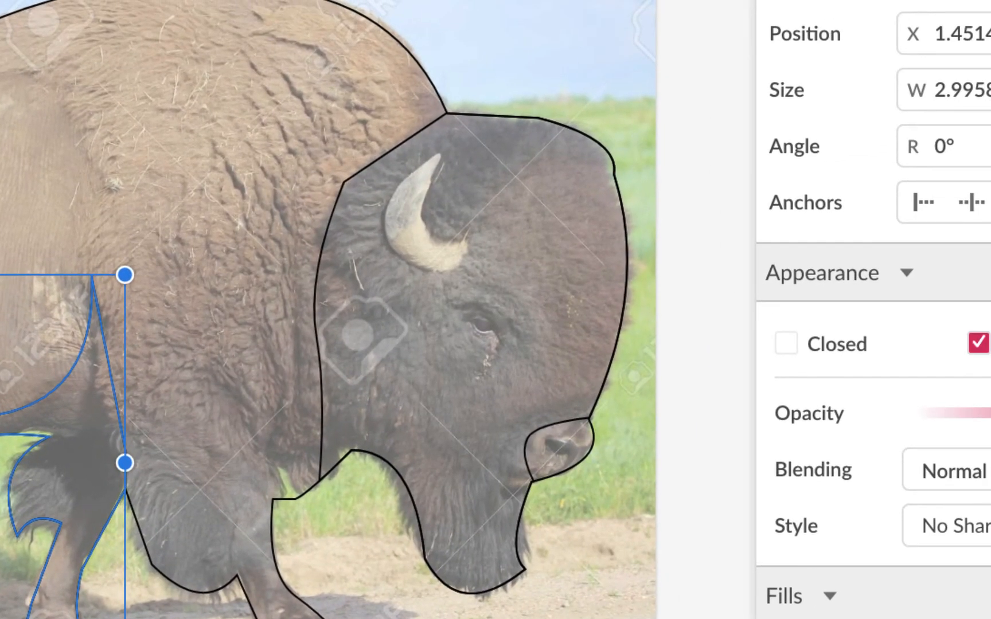
Trace the horn as a closed Pen path, curving along its inner edge, across its base and back up its outer edge
key("p")
scroll(410, 34, "up", 1)
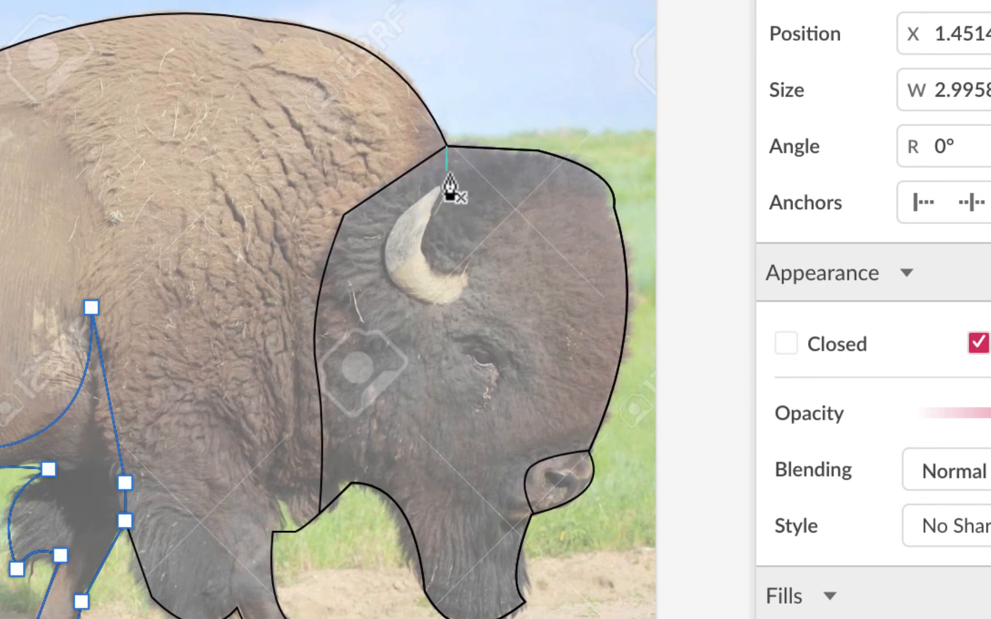
left_click(446, 171)
left_click_drag(465, 280, 534, 290)
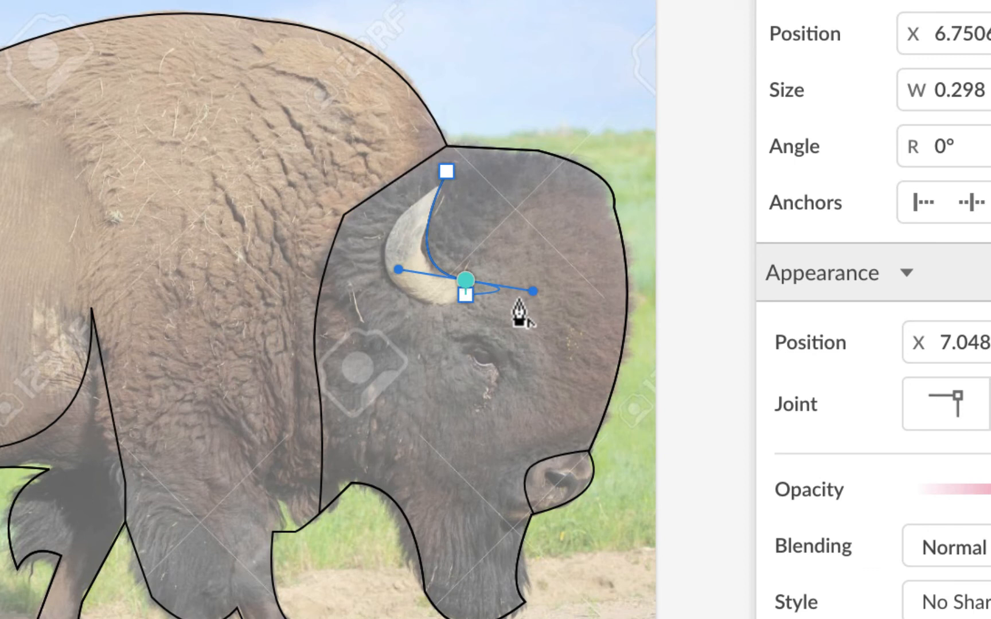
left_click(465, 281)
left_click(438, 318)
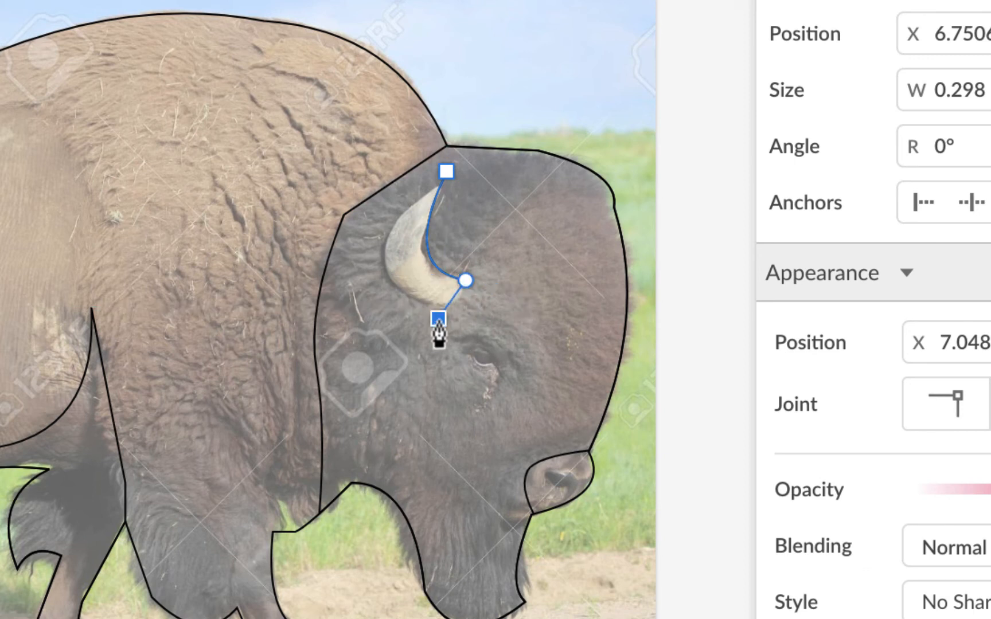
left_click_drag(383, 249, 380, 250)
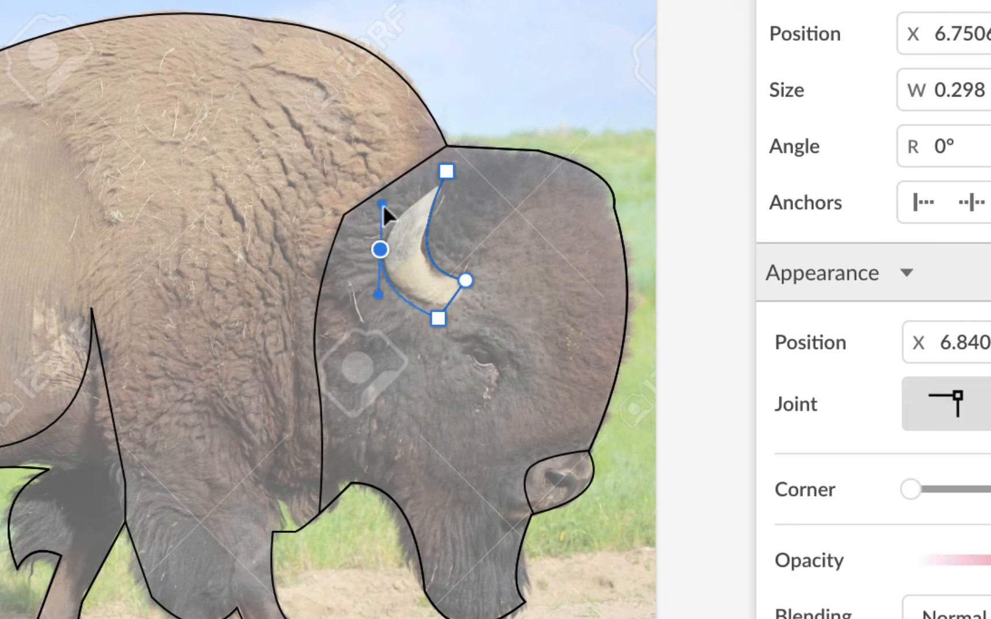
left_click_drag(383, 205, 383, 205)
left_click(447, 173)
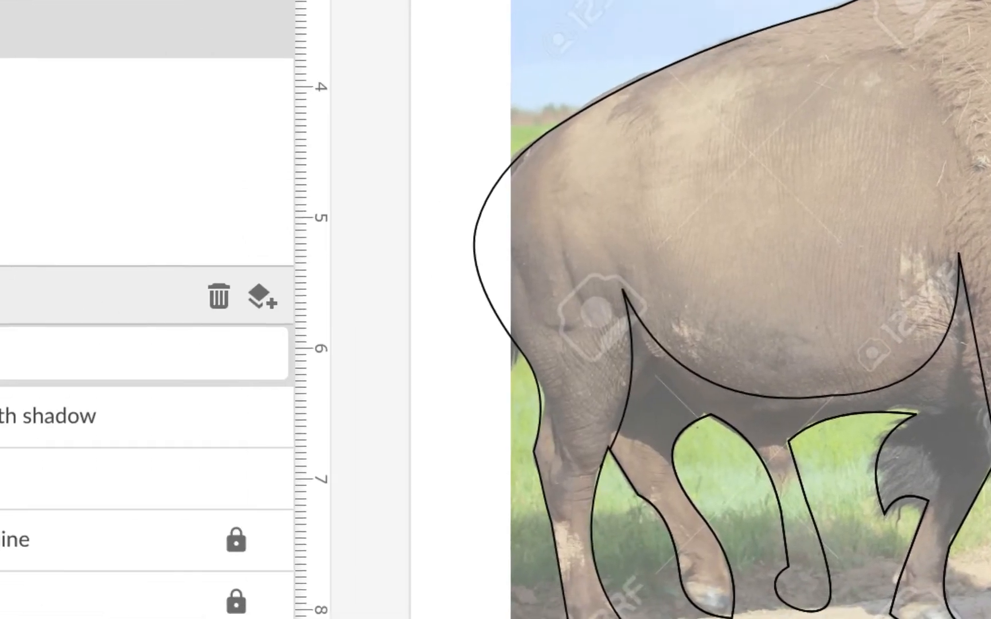
Rename the traced horn's path layer "horn"
double_click(122, 341)
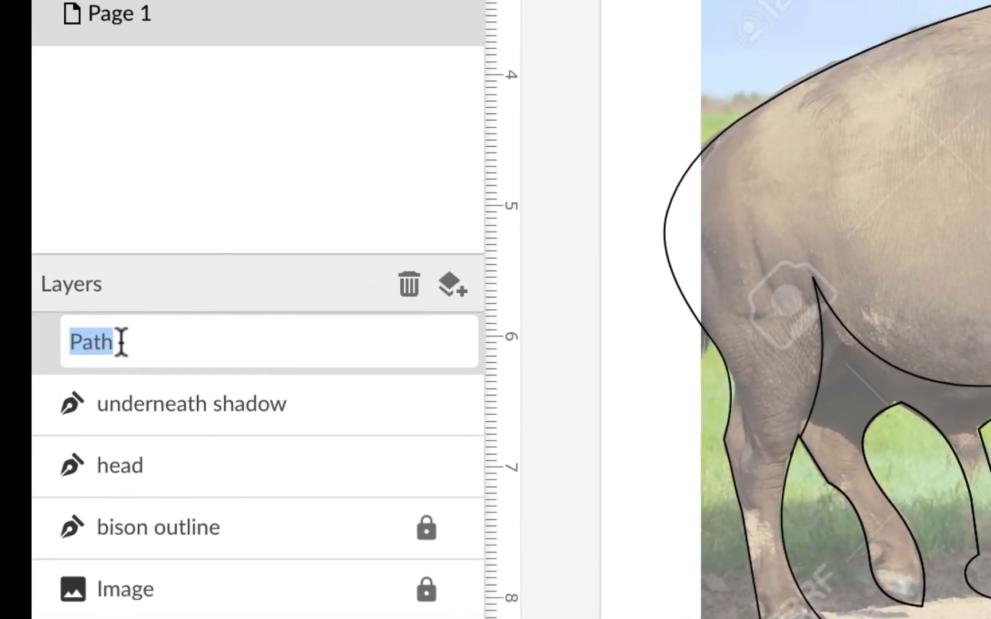
type("horn")
key("Return")
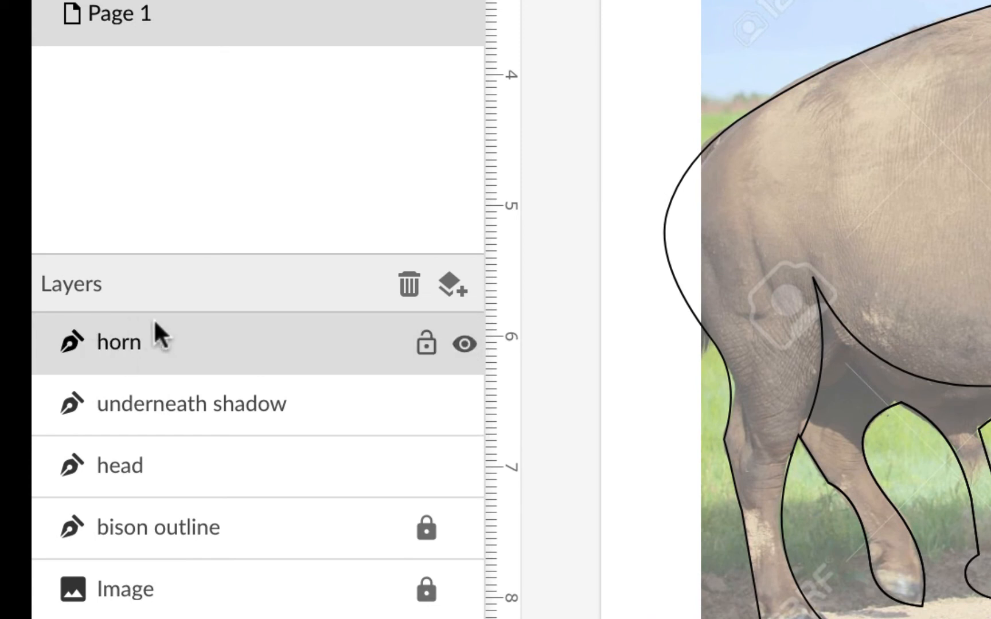
scroll(687, 472, "left", 1)
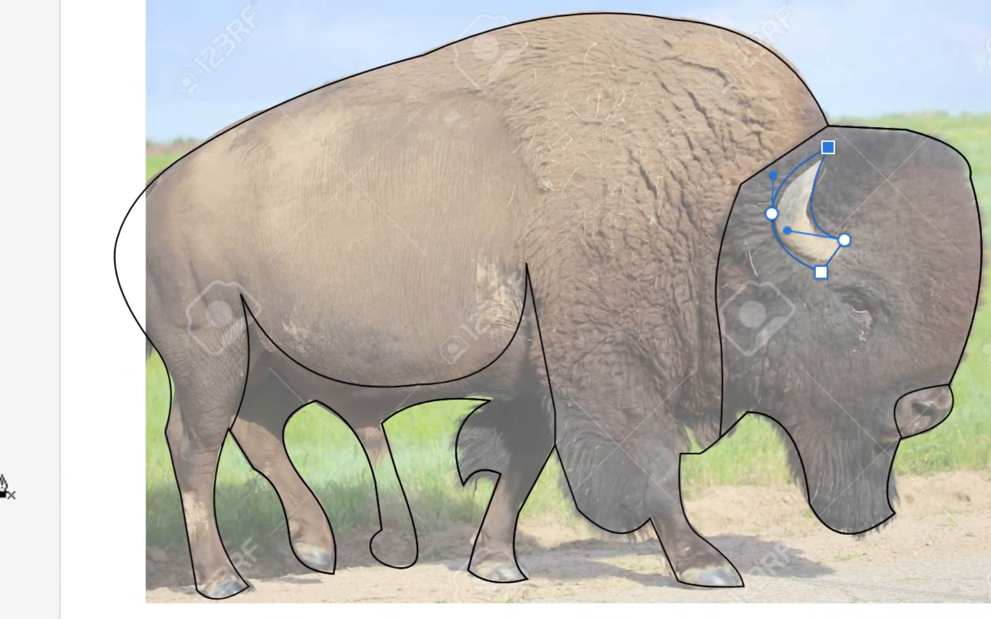
Fill the horn shape with white (#FFFFFF) and delete its border
key("v")
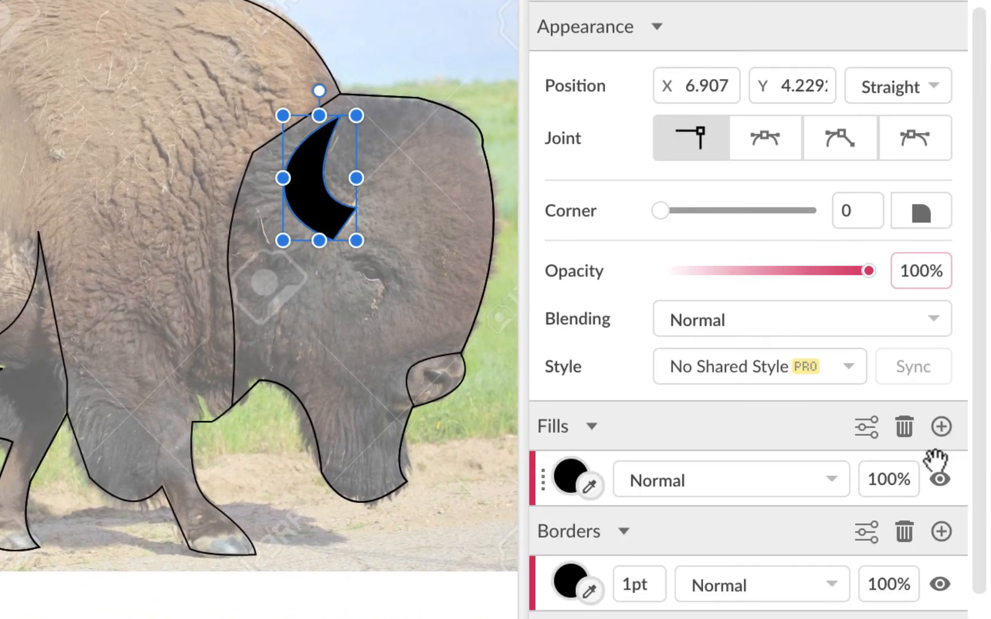
left_click(571, 476)
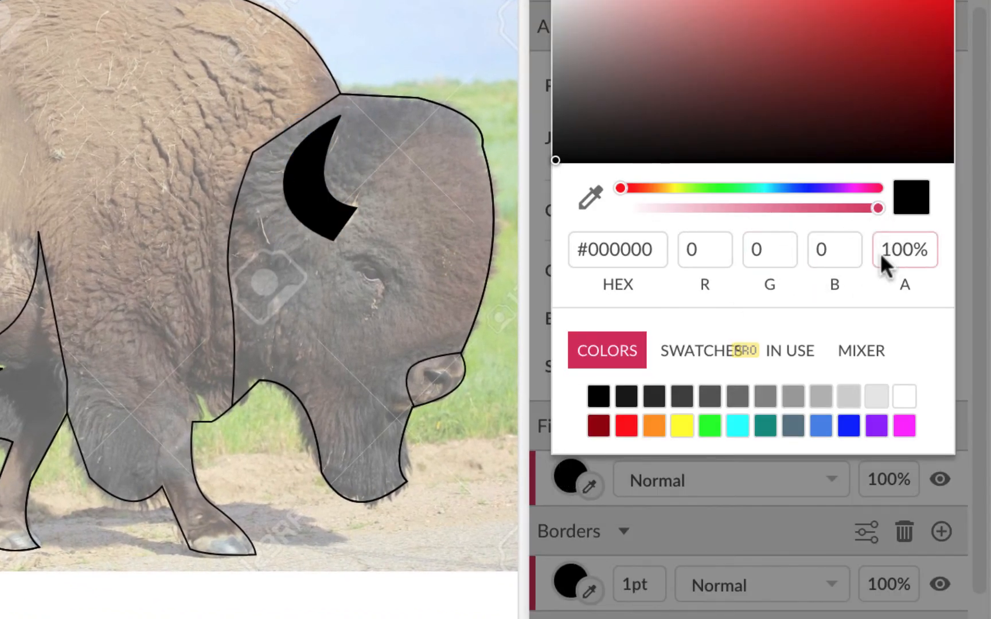
left_click(906, 396)
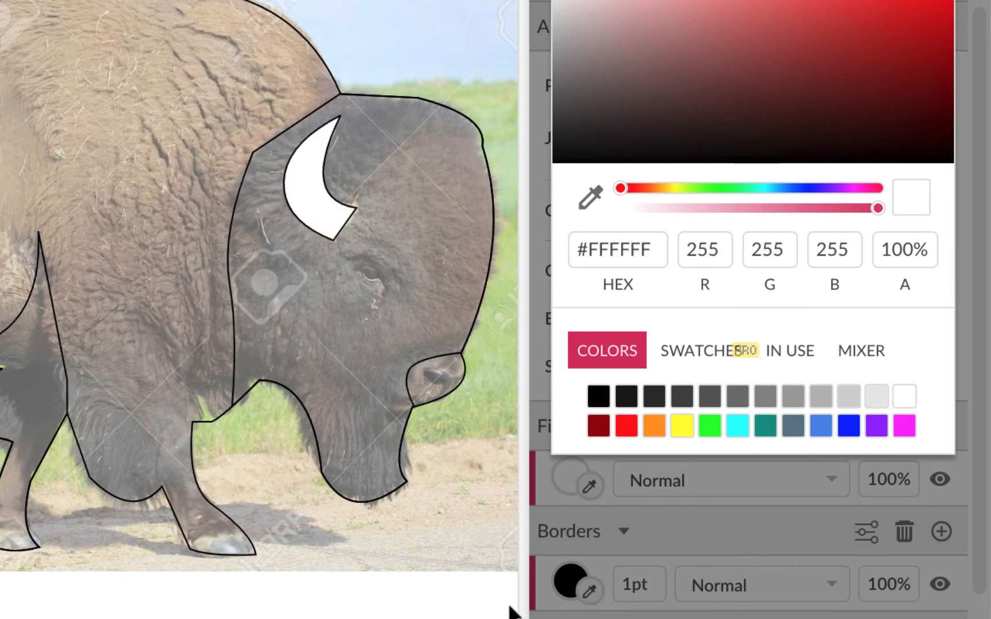
key("Escape")
left_click(314, 175)
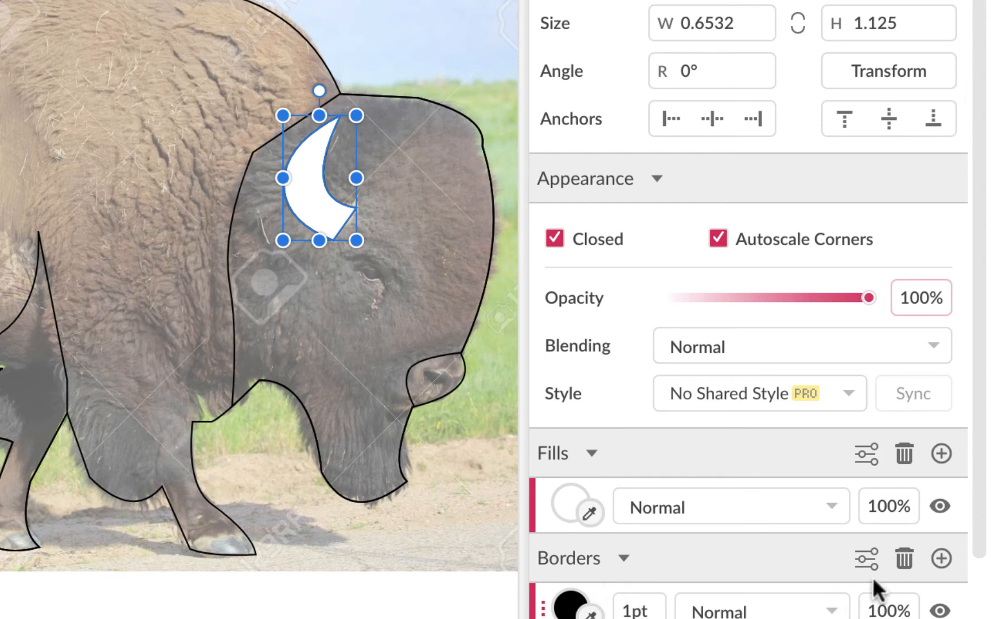
left_click(903, 557)
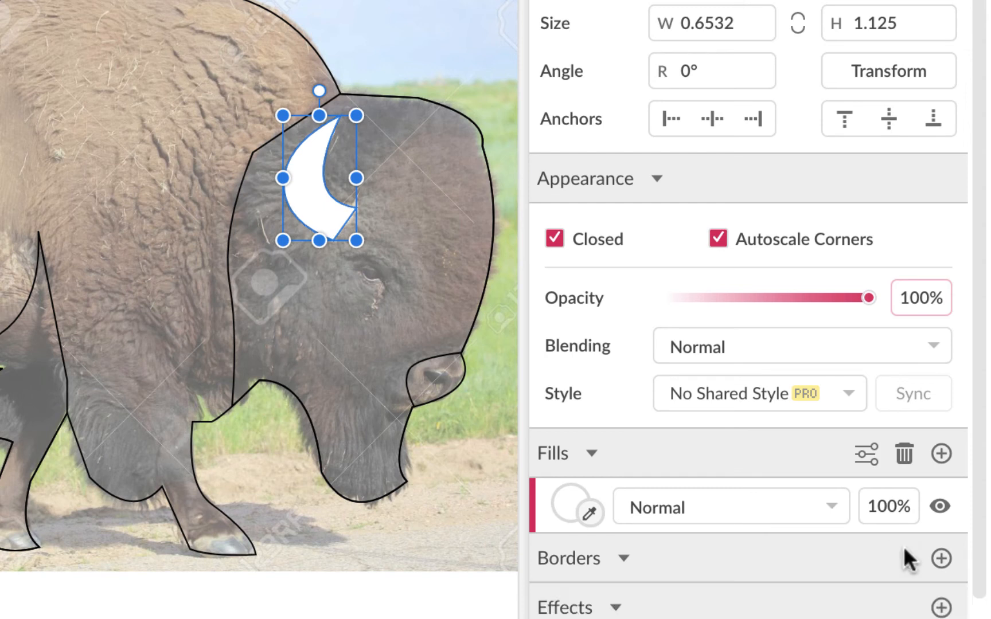
Add a solid black fill to the full bison outline shape
left_click(490, 219)
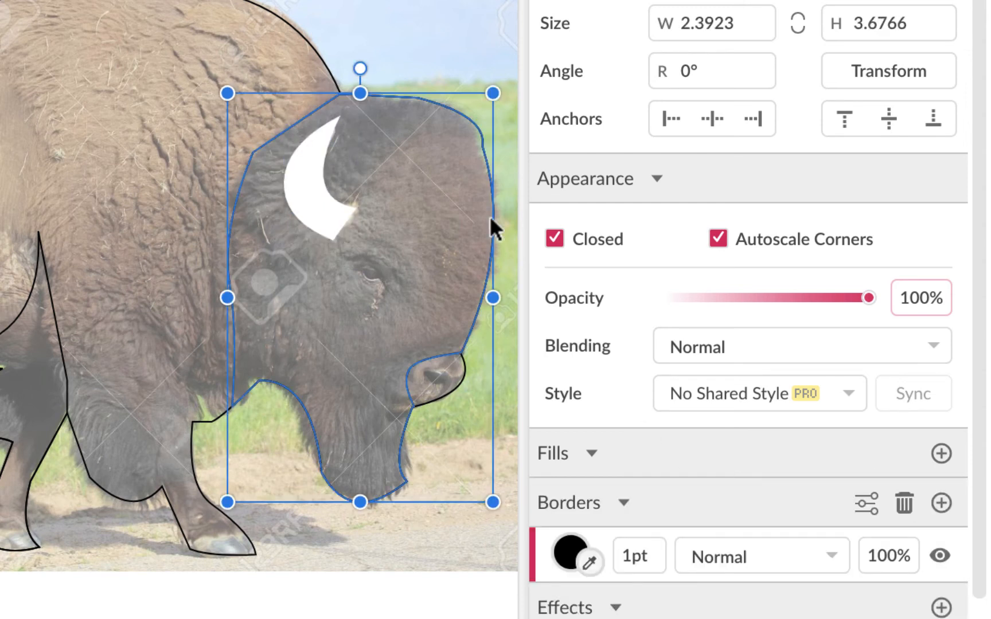
key("Escape")
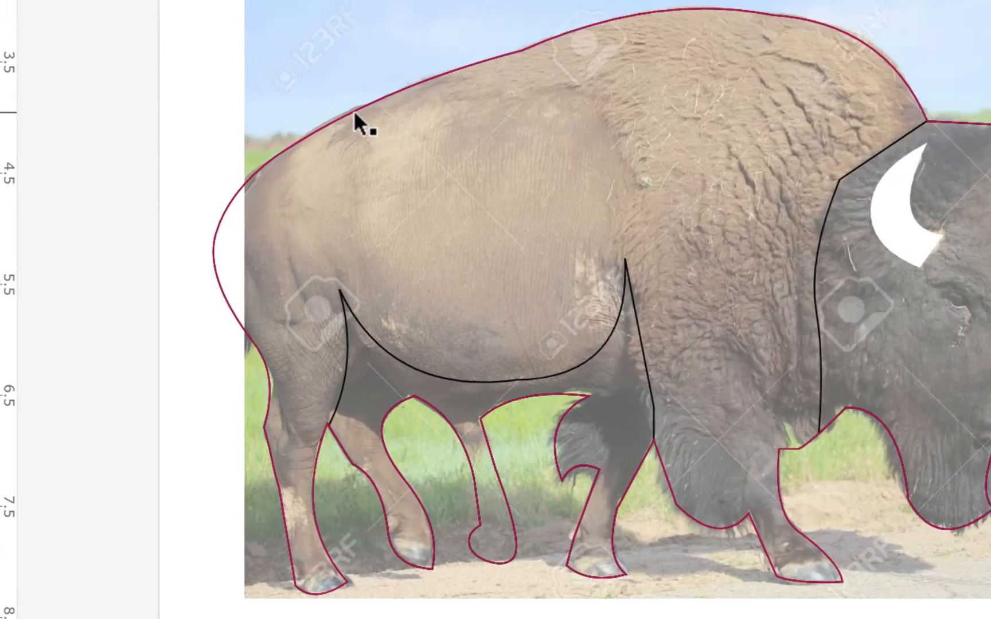
left_click(747, 85)
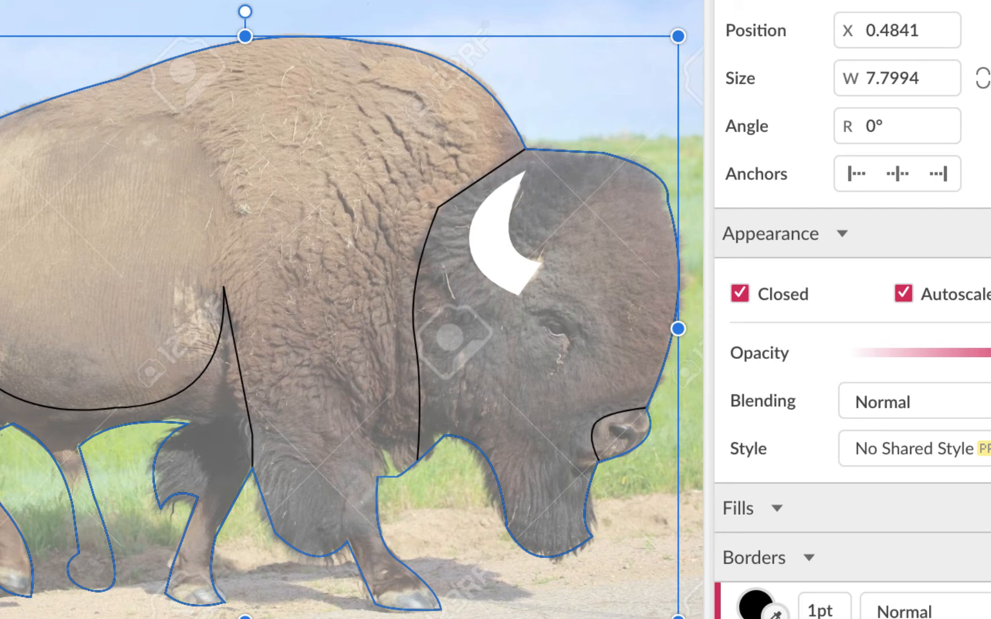
left_click(987, 449)
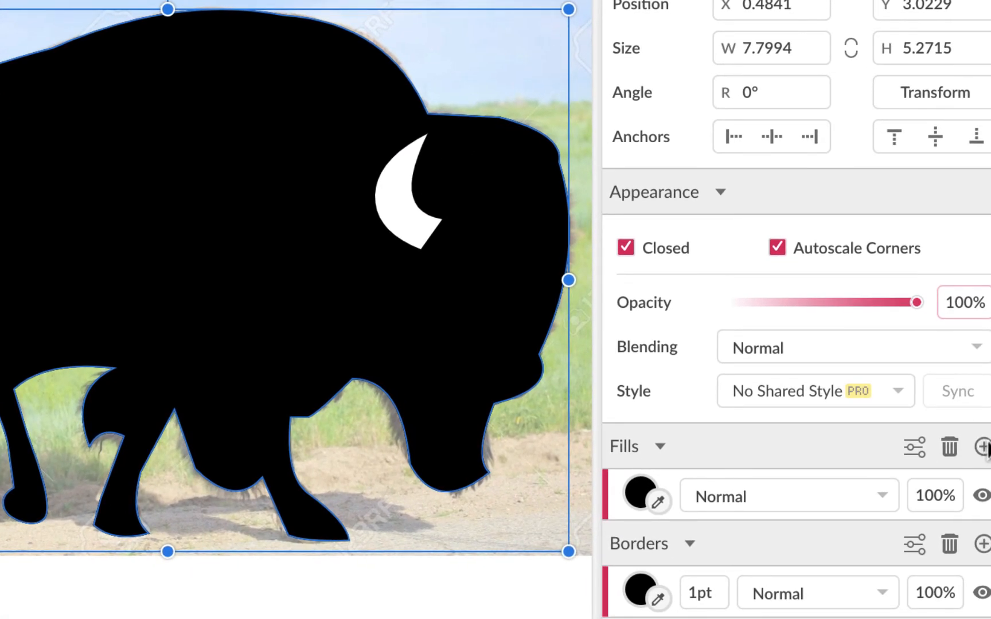
Change the full bison outline's fill to tan #D7B179 and delete its border
left_click(641, 492)
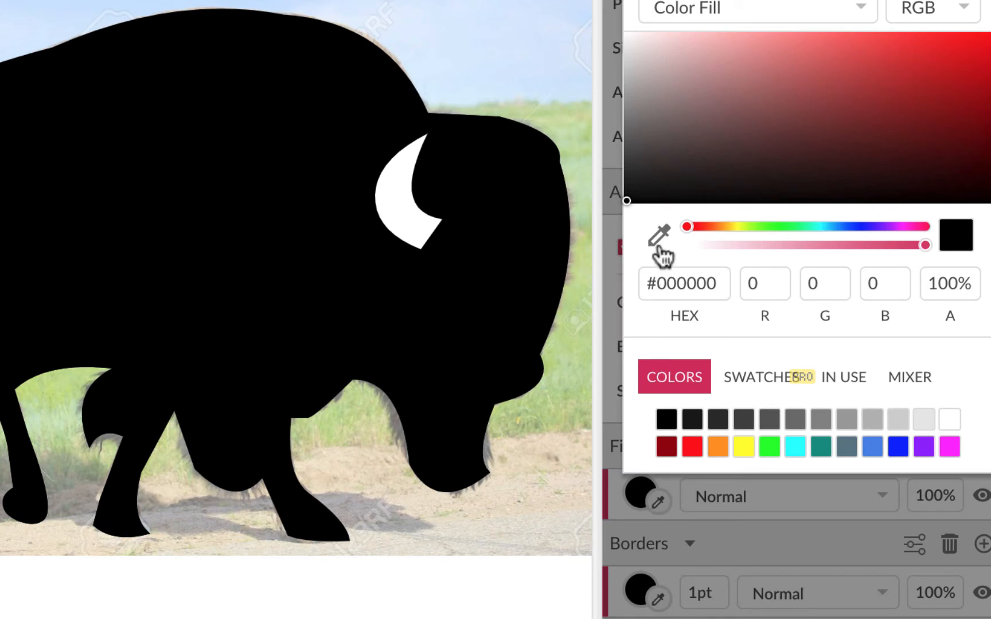
left_click(719, 450)
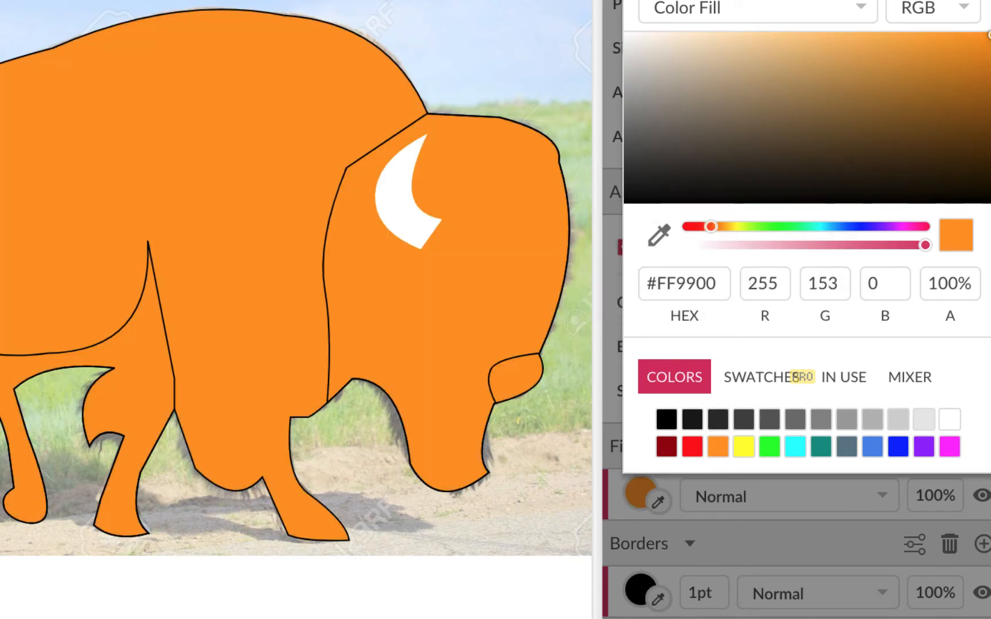
left_click(757, 52)
left_click(786, 59)
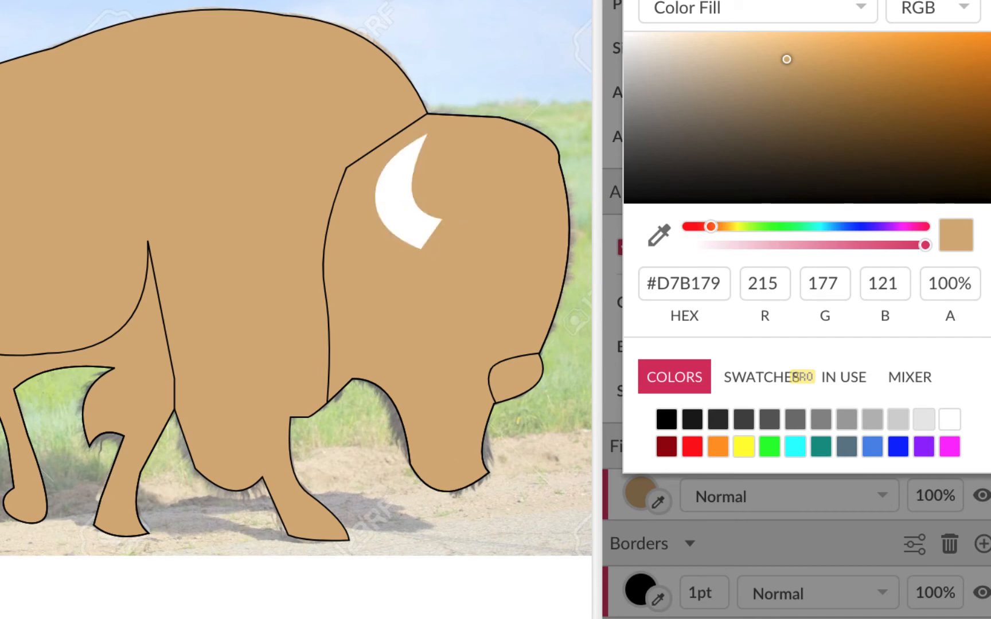
left_click(742, 542)
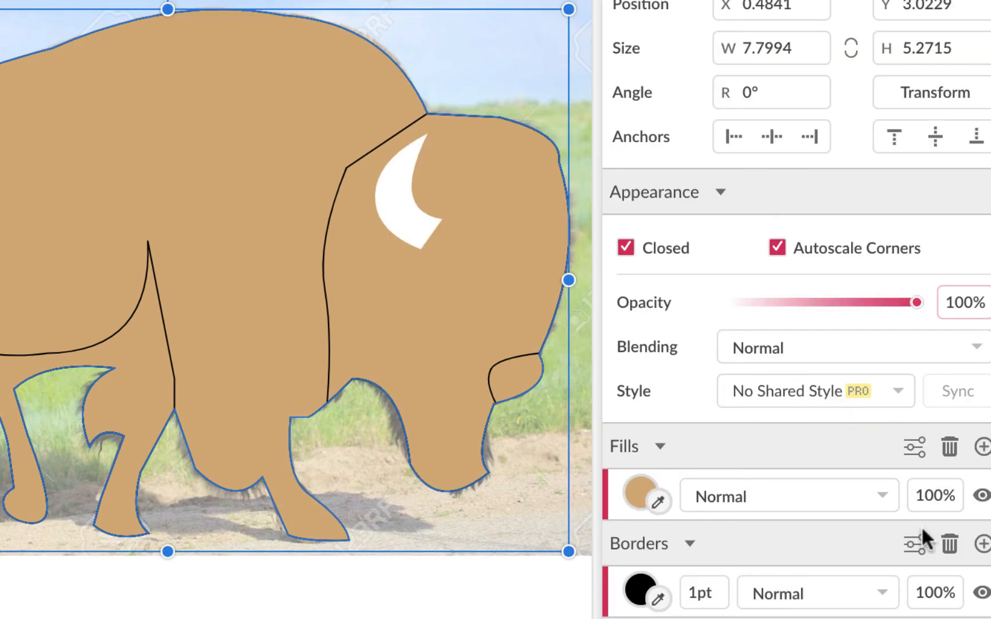
left_click(949, 541)
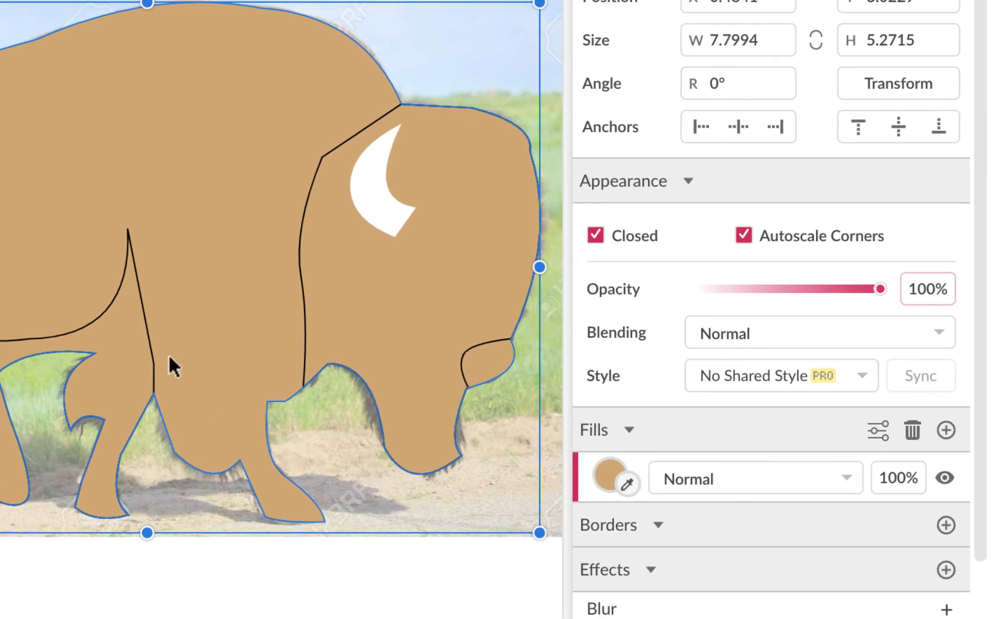
Delete the borders of the underneath shadow and head shapes together and add a fill to both
left_click(108, 304)
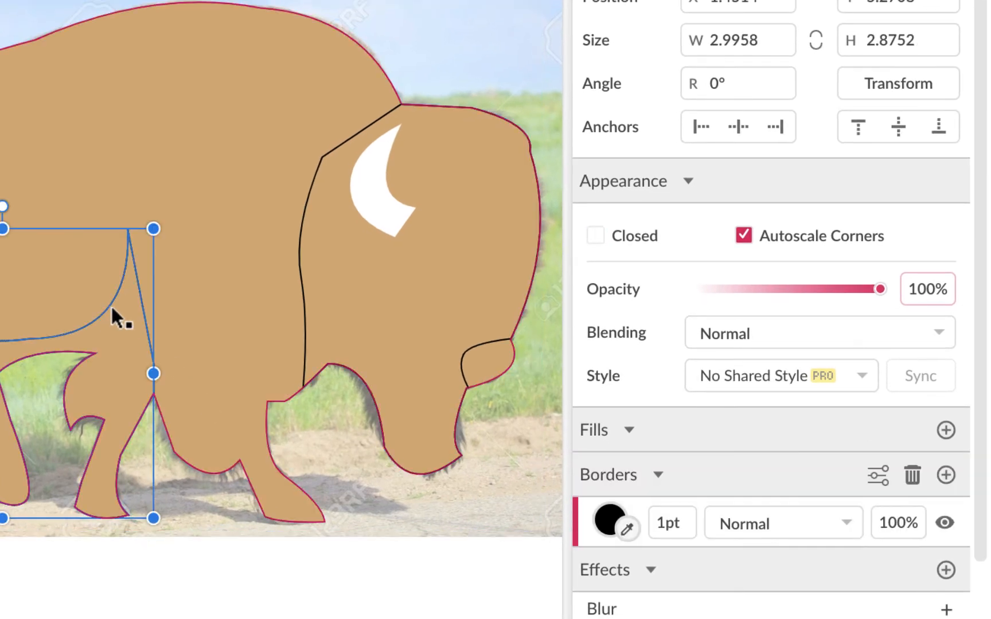
left_click(301, 270, "shift")
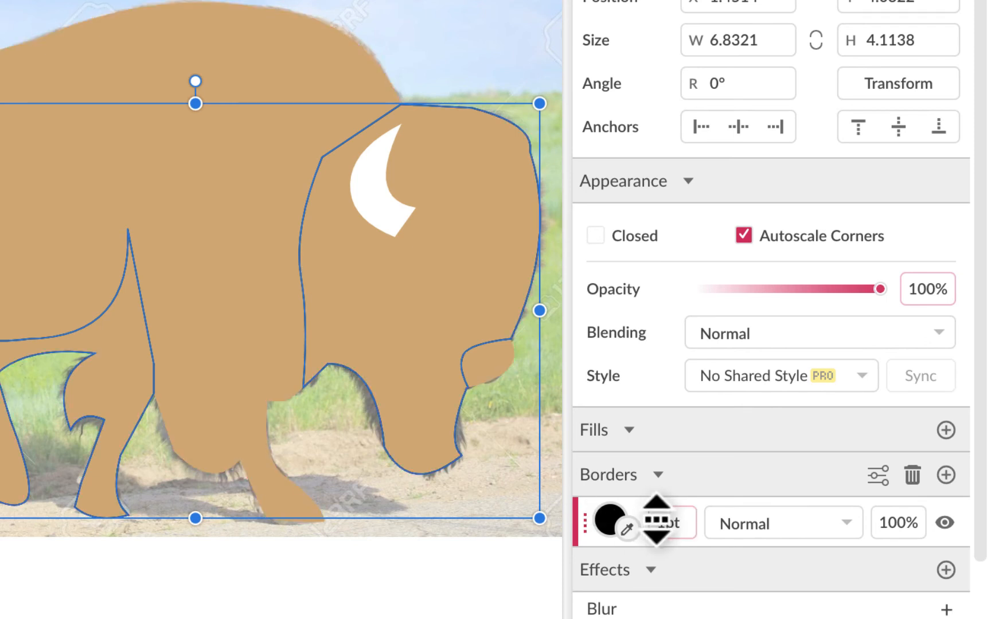
left_click(910, 476)
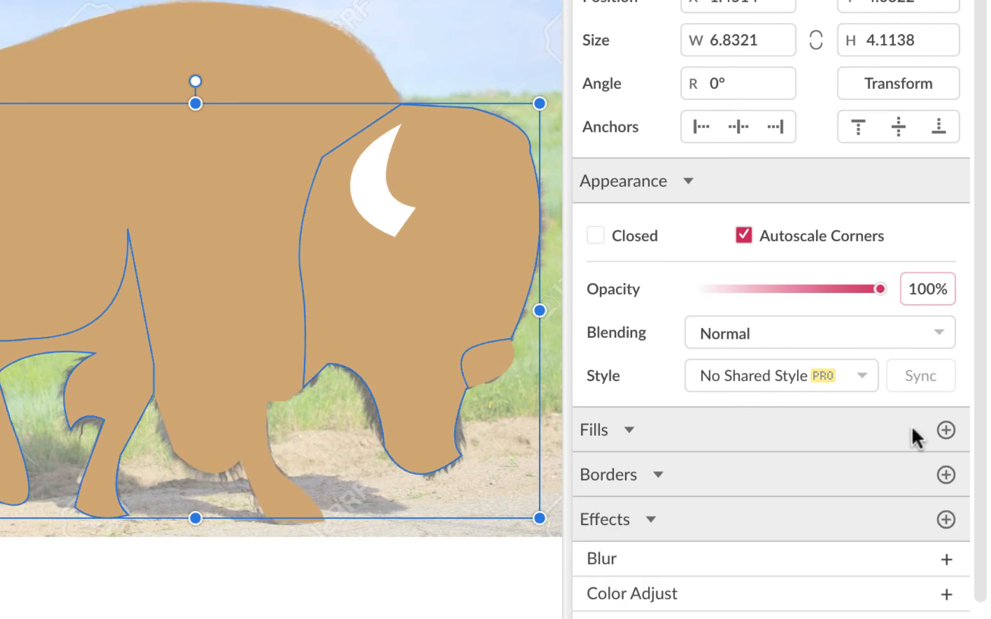
left_click(945, 430)
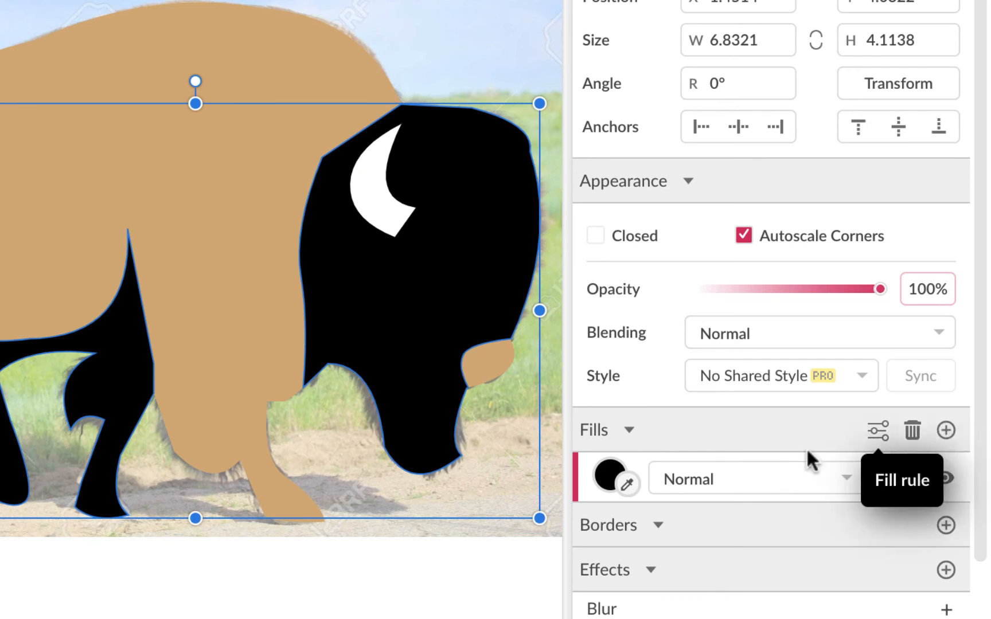
Sample the body's tan for the head and underneath shadow fills, darken it to brown #6C5737, and deselect the shapes
left_click(609, 474)
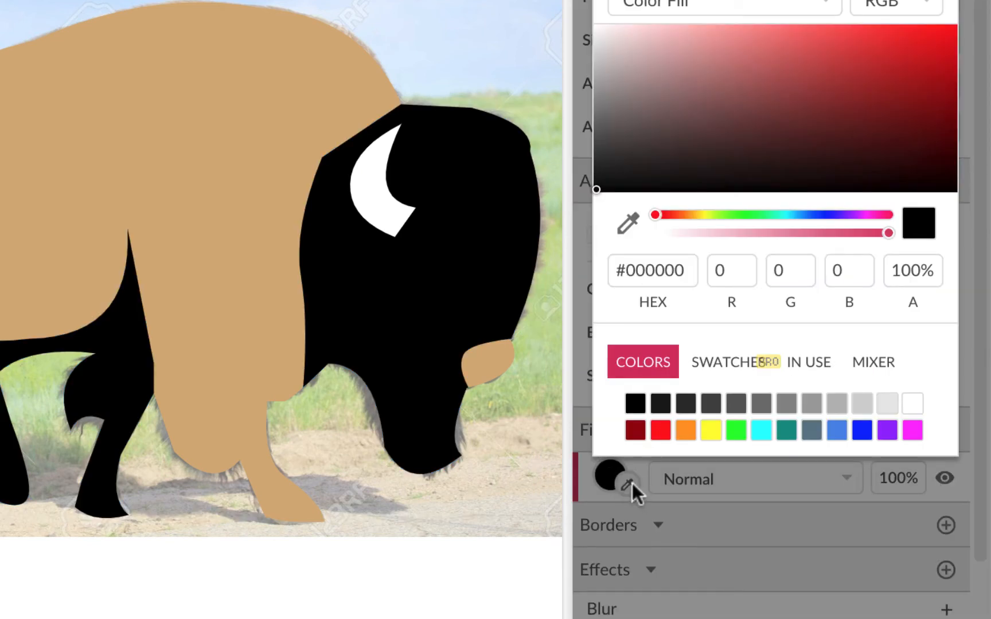
left_click(613, 480)
left_click(626, 485)
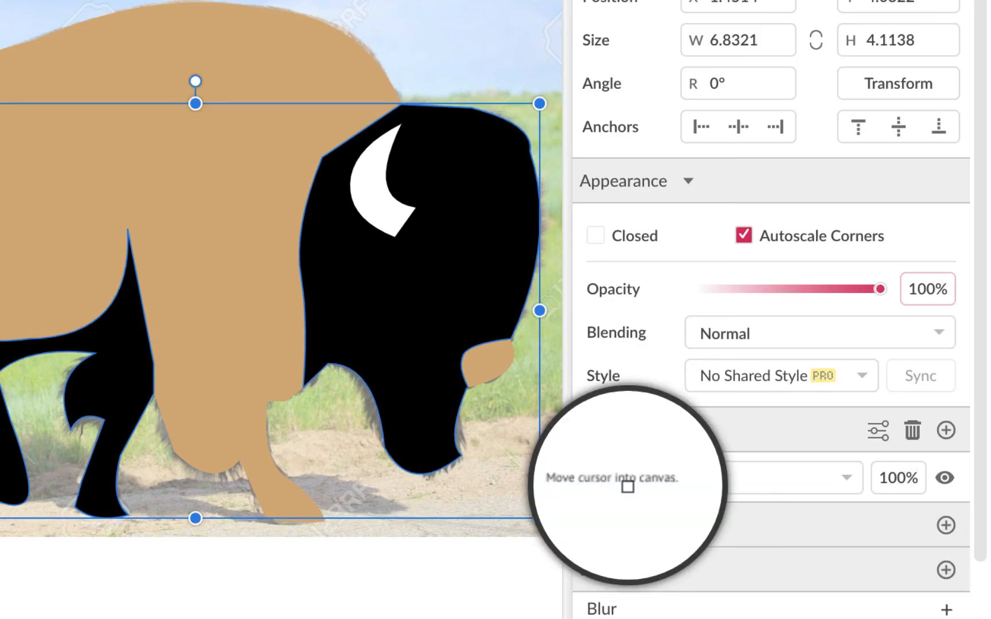
left_click(263, 73)
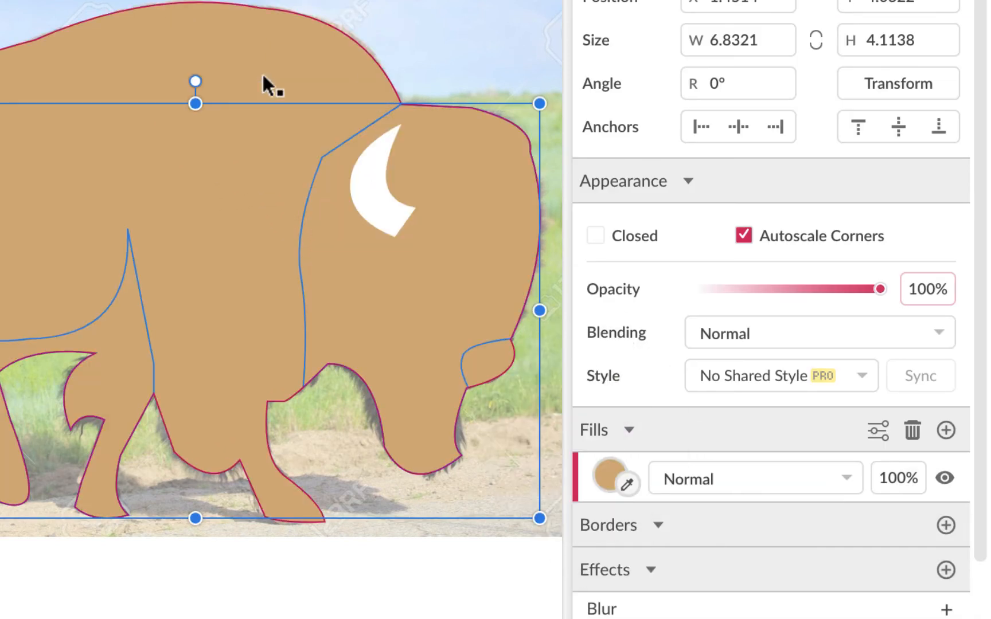
left_click(609, 473)
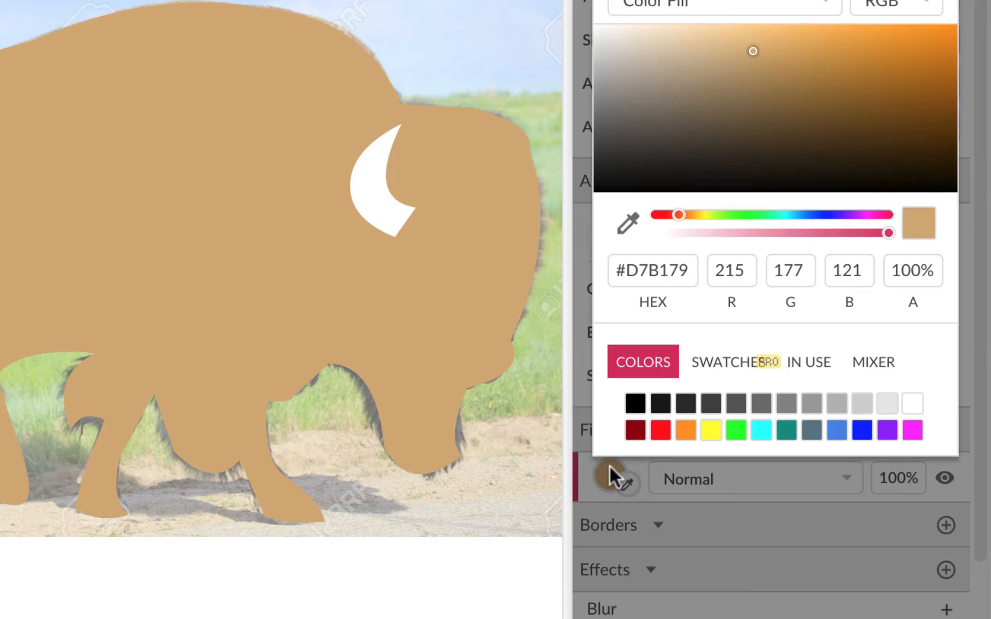
left_click(763, 108)
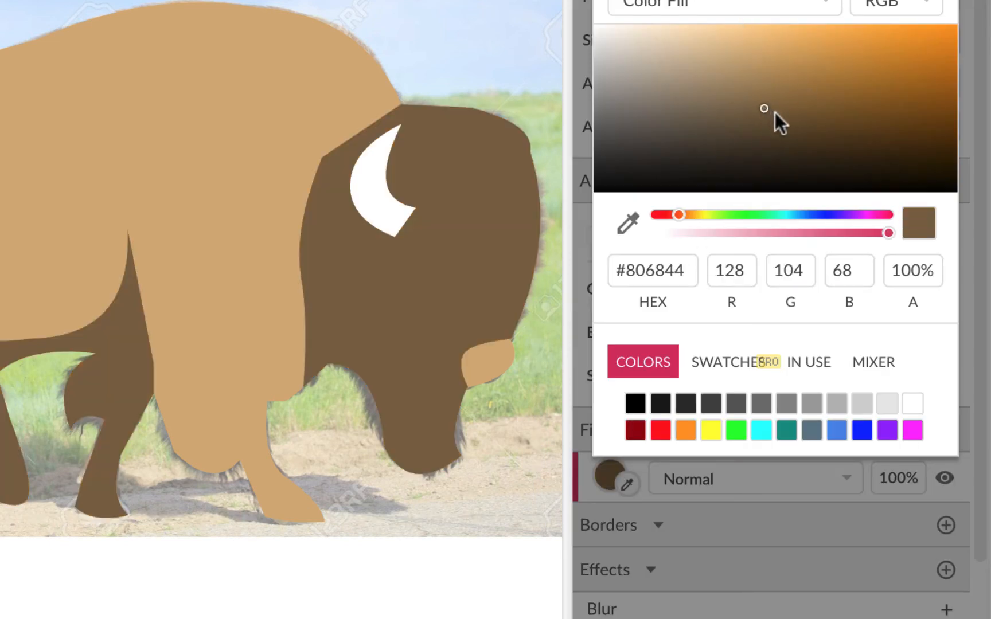
left_click(779, 130)
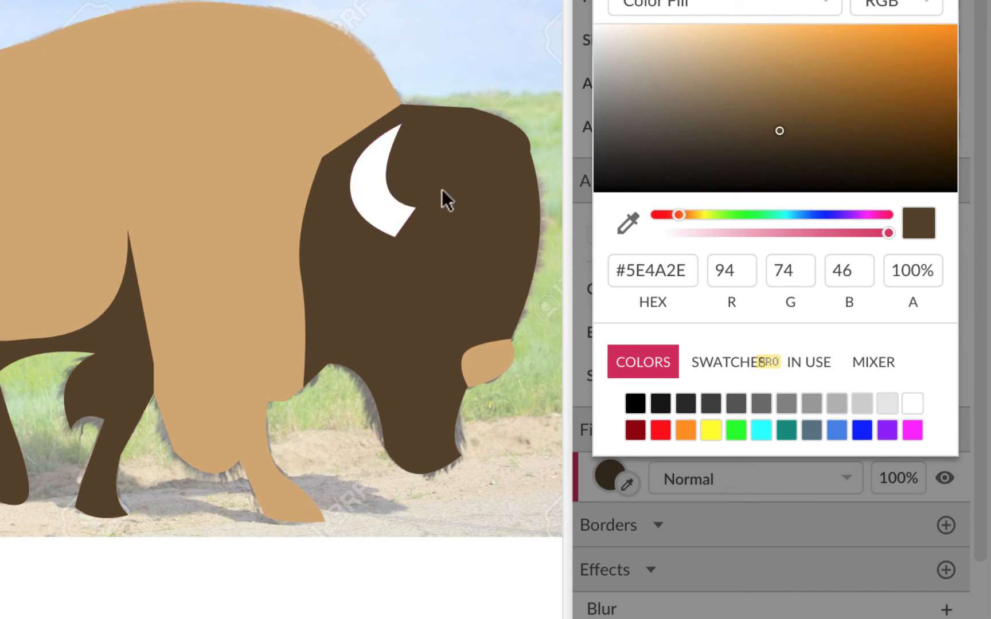
left_click(762, 109)
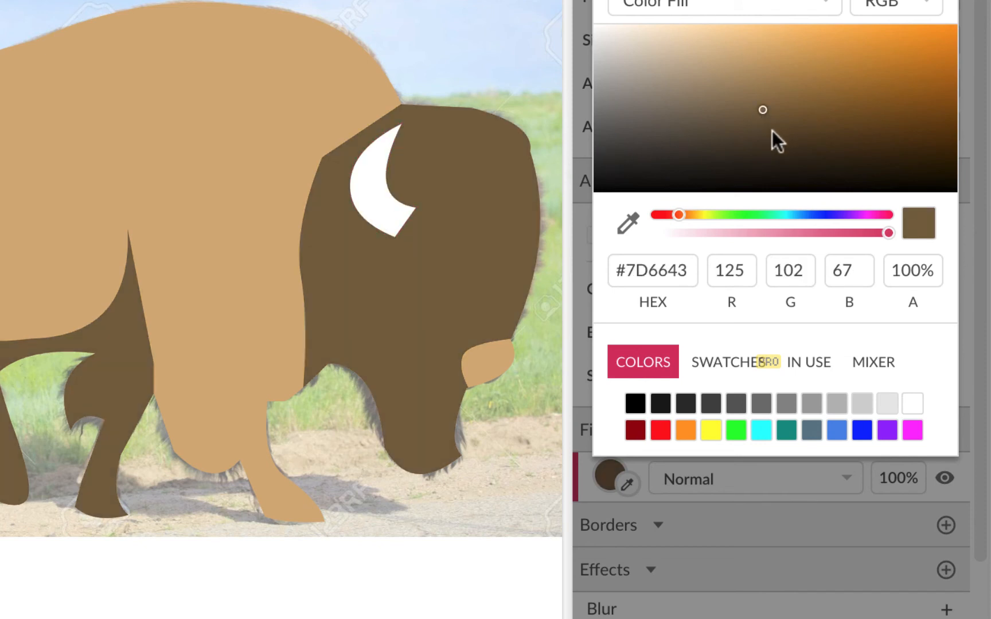
left_click(774, 121)
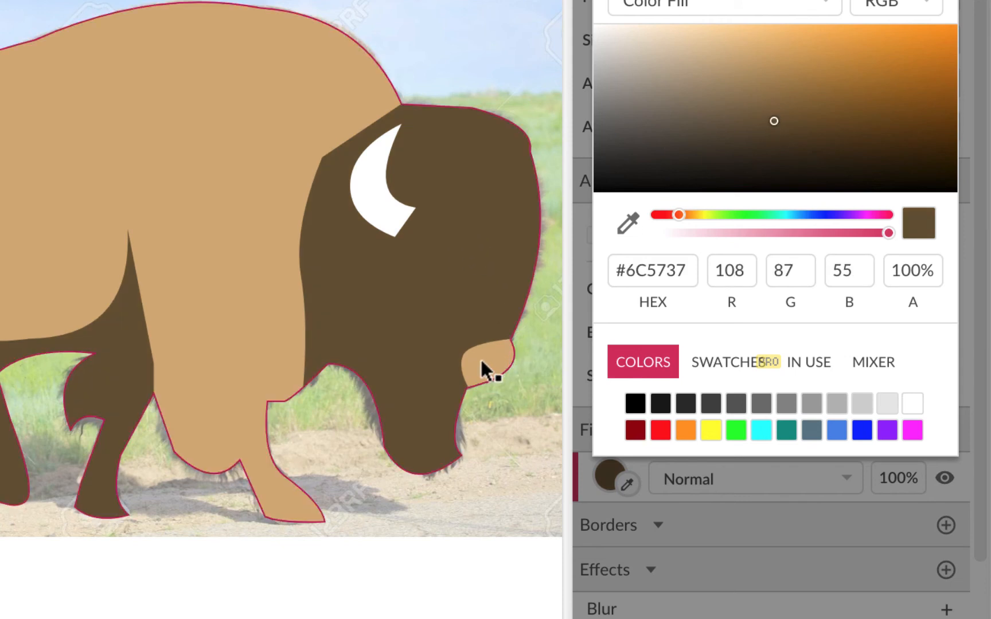
left_click(477, 489)
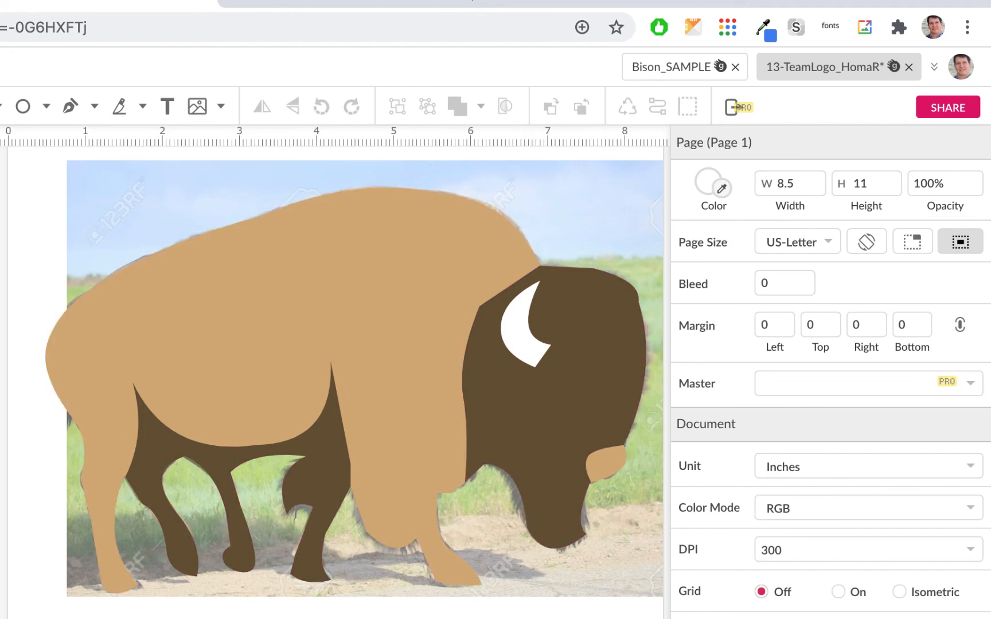
Hide the horn, underneath shadow, head and bison outline layers so only the photo shows
left_click(17, 351)
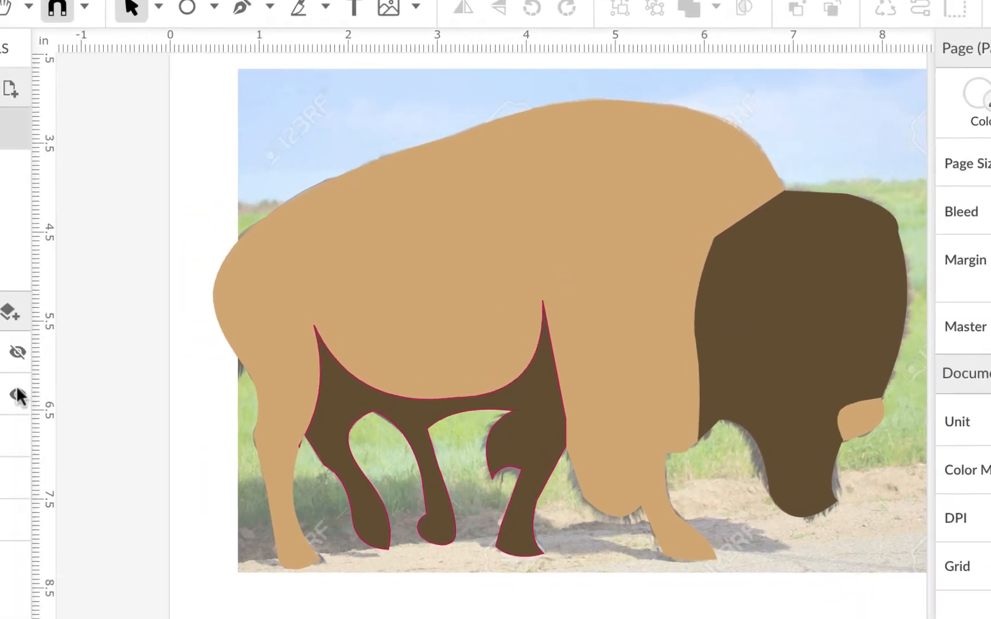
left_click(17, 394)
left_click(401, 320)
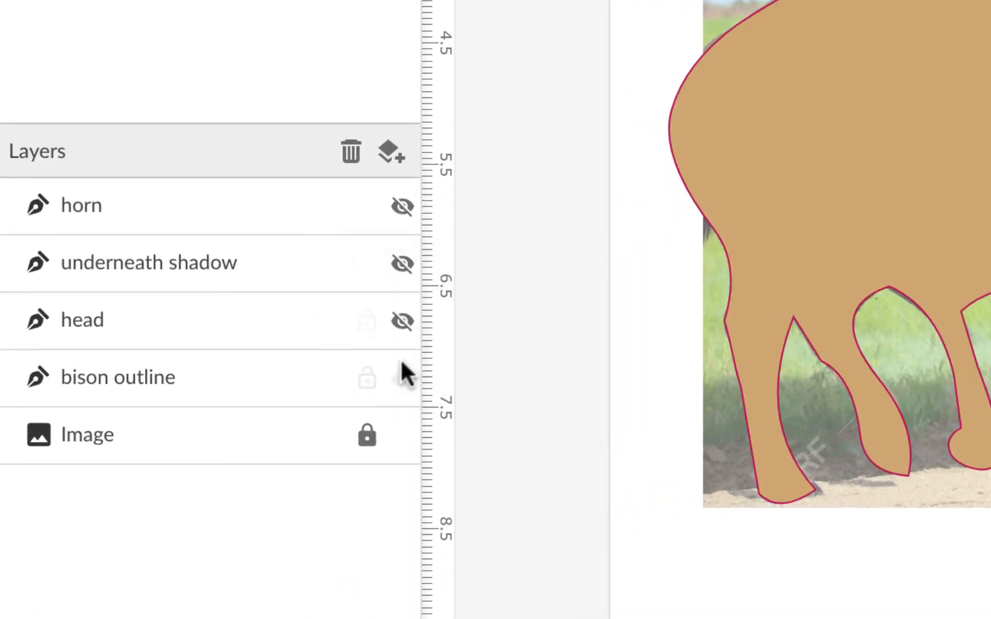
left_click(401, 372)
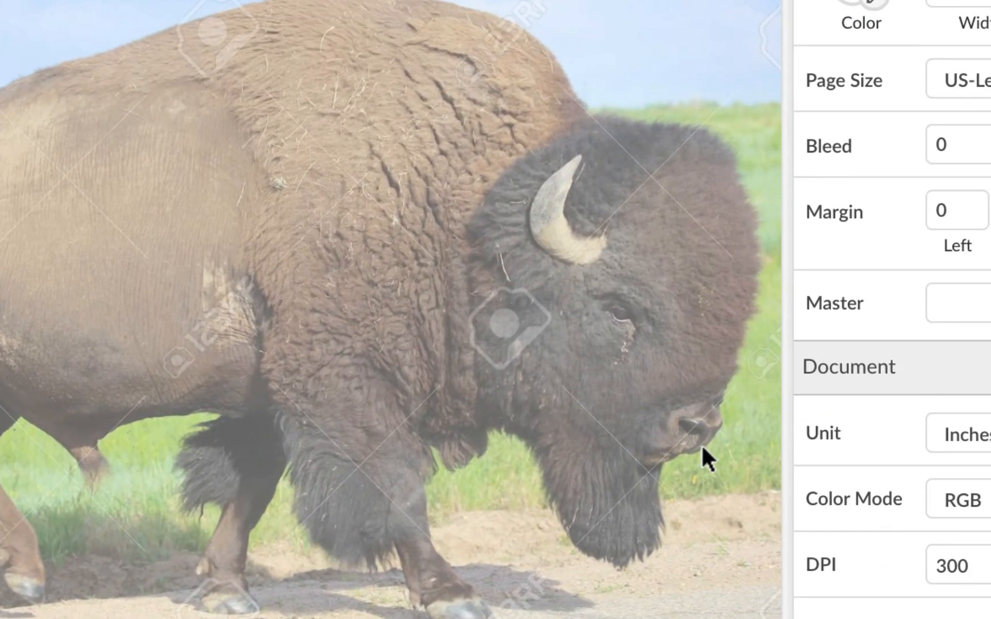
Start a Pen path at the bison's eye, curving over the upper lid and running straight down to a point below the eye
scroll(700, 444, "up", 3)
scroll(702, 447, "up", 3)
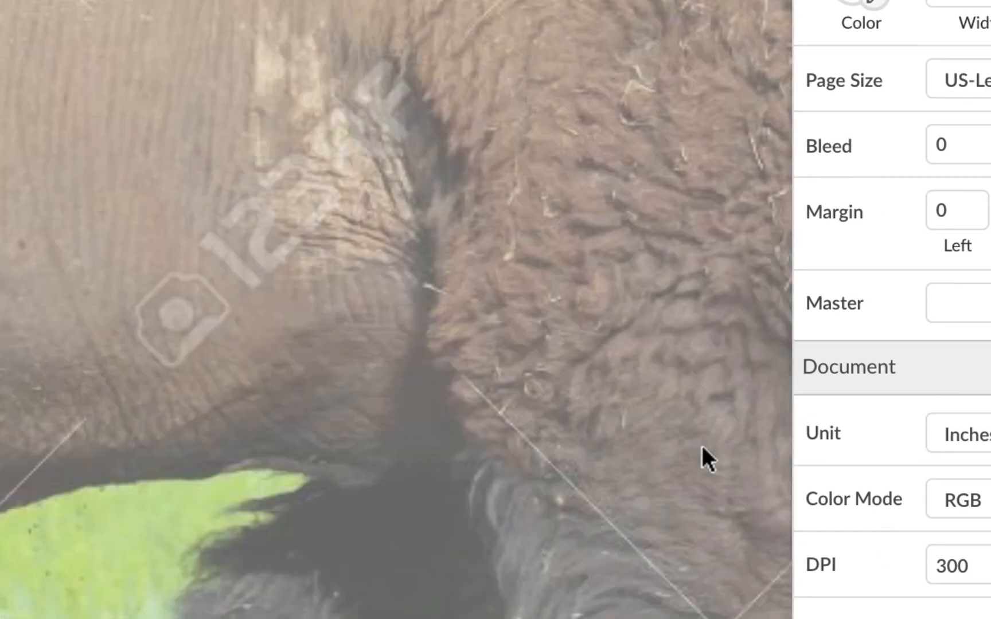
key("space")
left_click_drag(668, 329, 0, 413)
left_click_drag(619, 237, 273, 260)
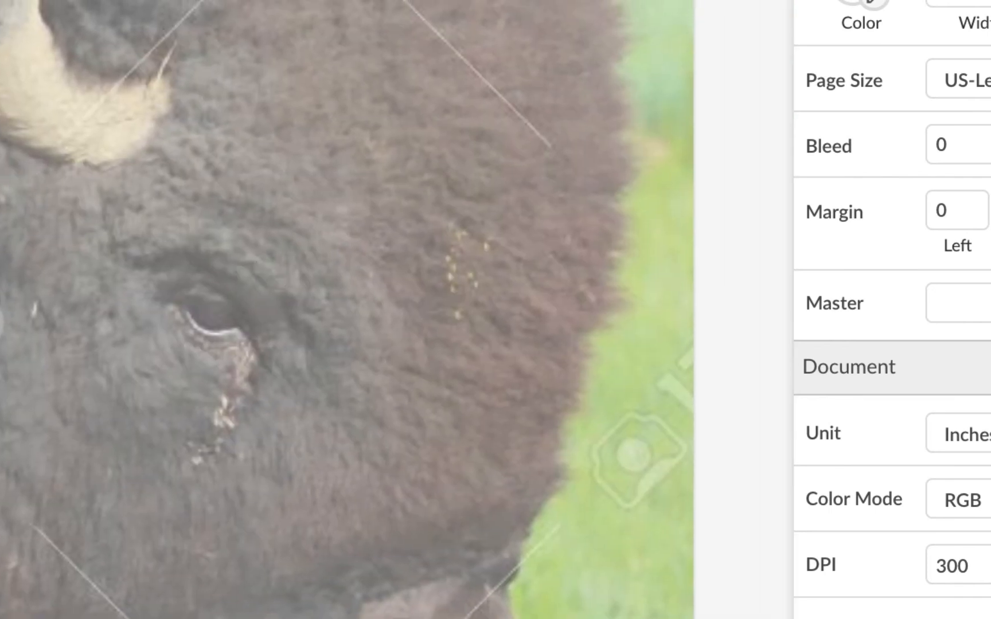
key("p")
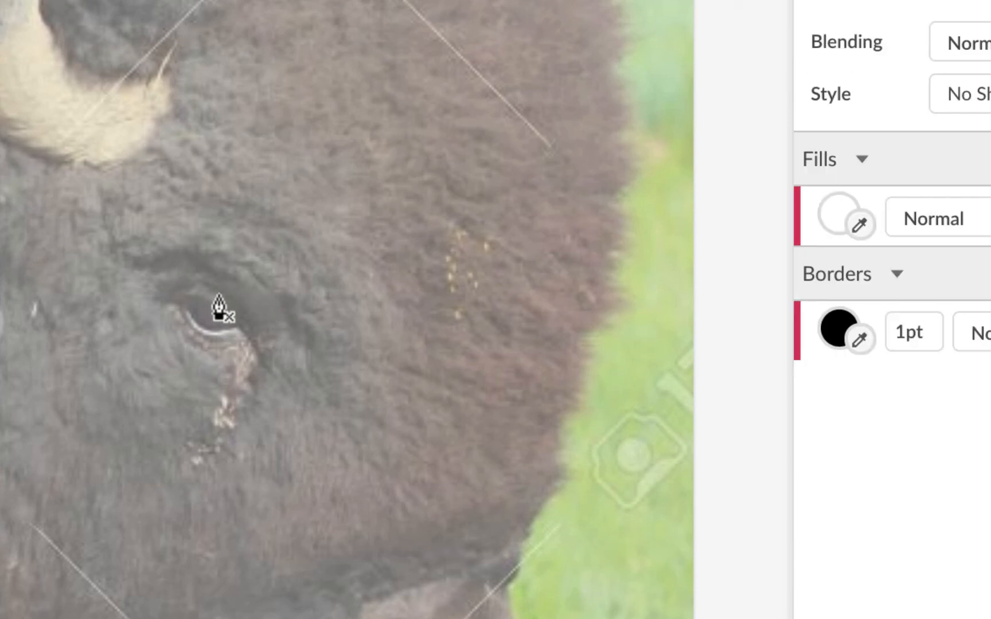
left_click(126, 255)
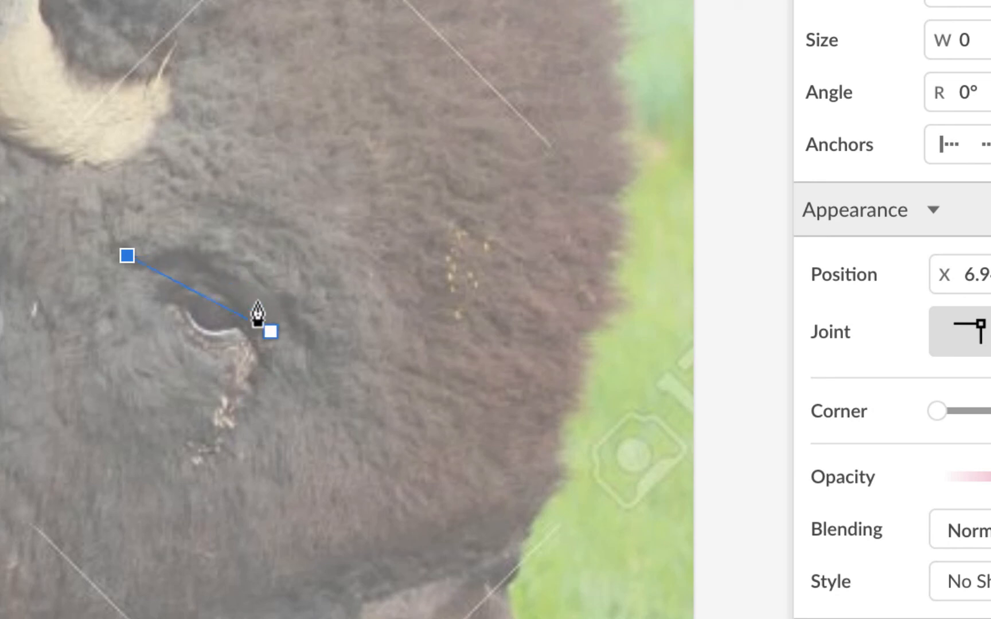
left_click_drag(272, 347, 284, 436)
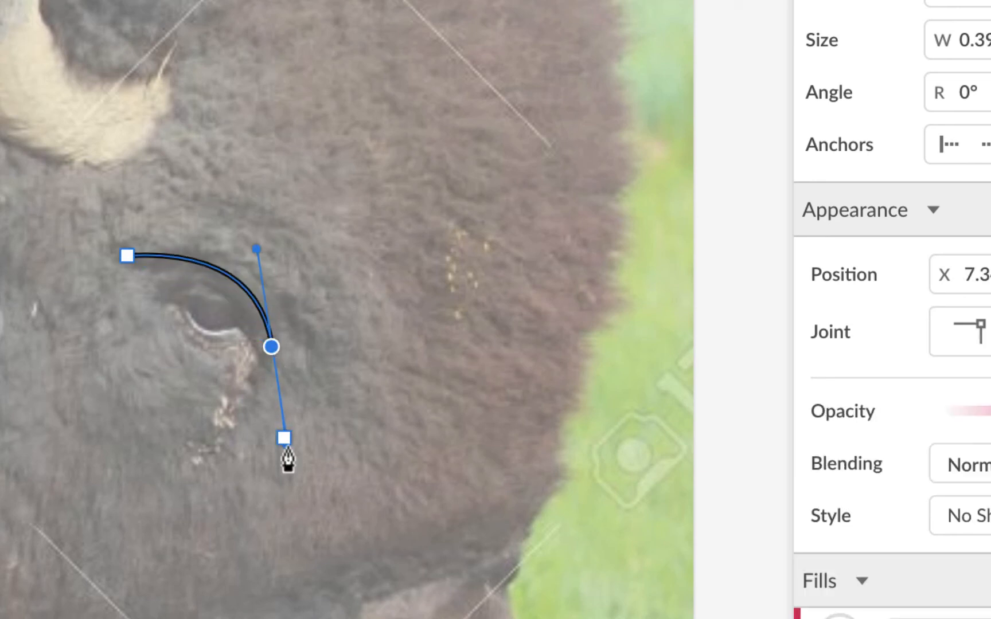
left_click(271, 348)
left_click(233, 435)
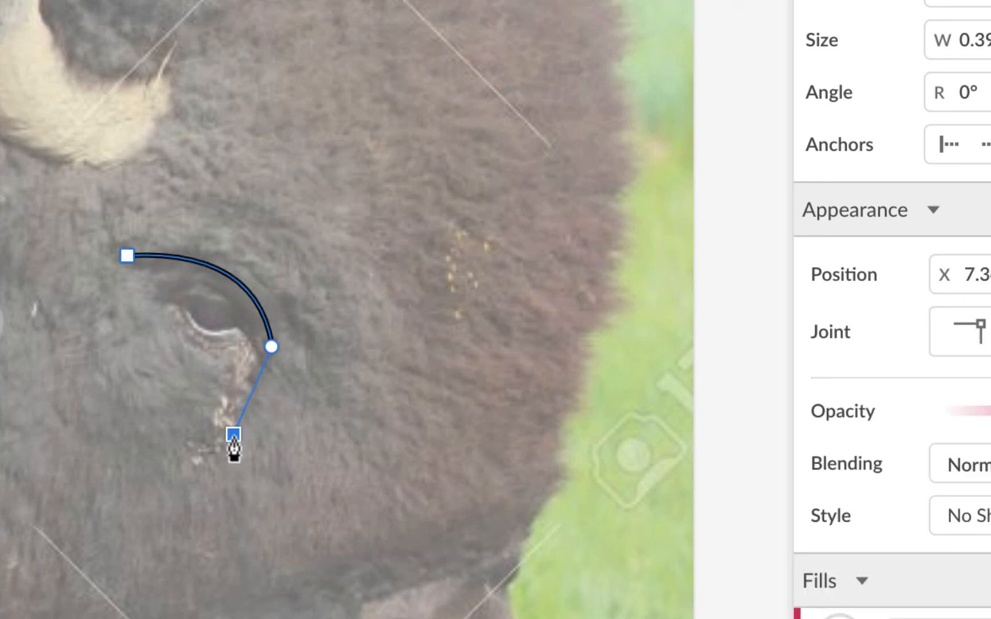
Continue the eye path up to the eye's corner, curve along the lower lid, and close it at its starting point
left_click_drag(245, 338, 181, 251)
left_click(246, 340)
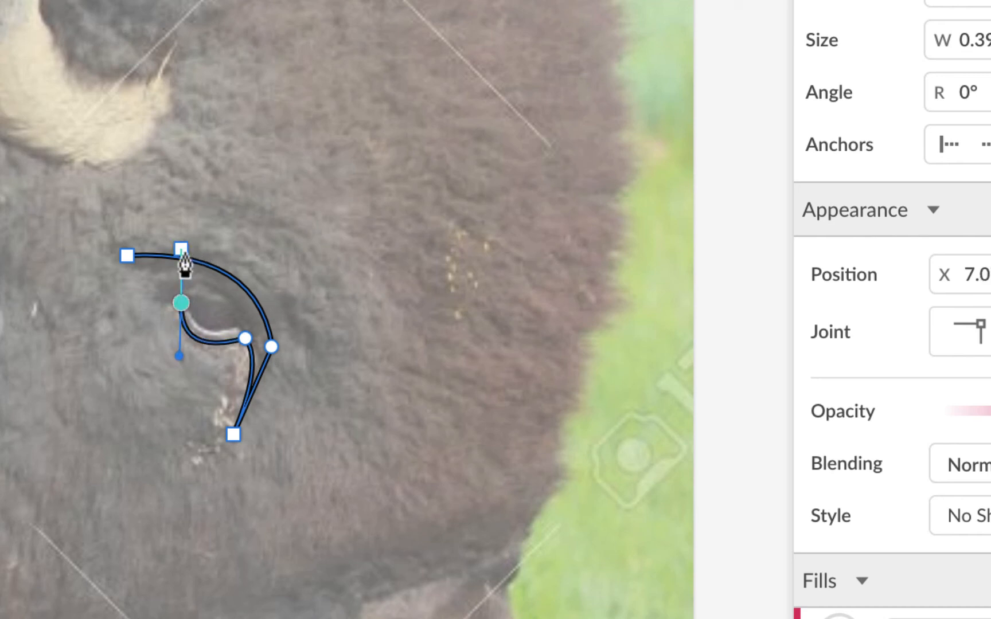
left_click(181, 304)
left_click(186, 276)
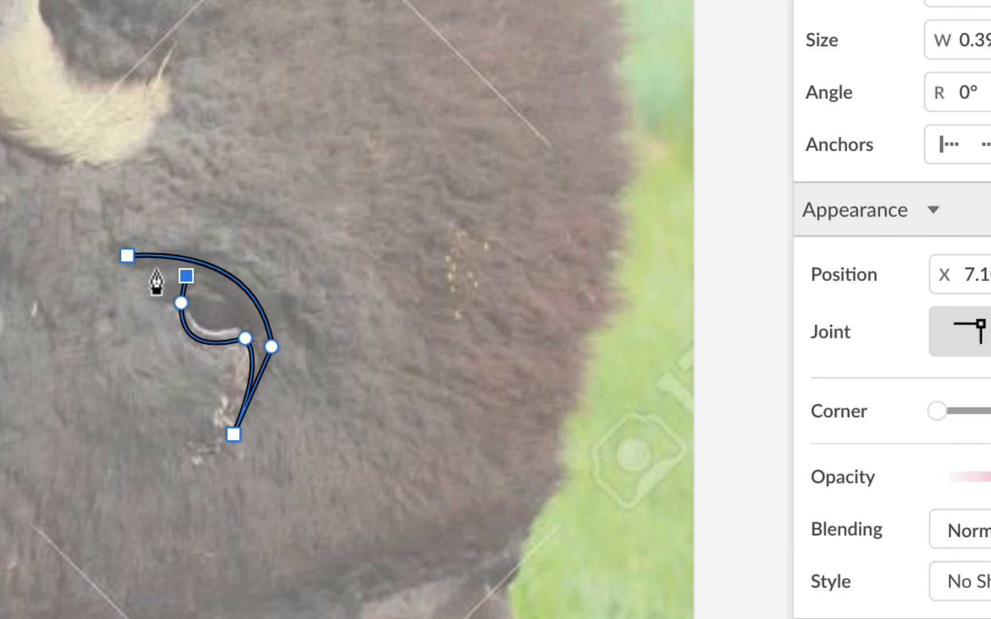
left_click(126, 256)
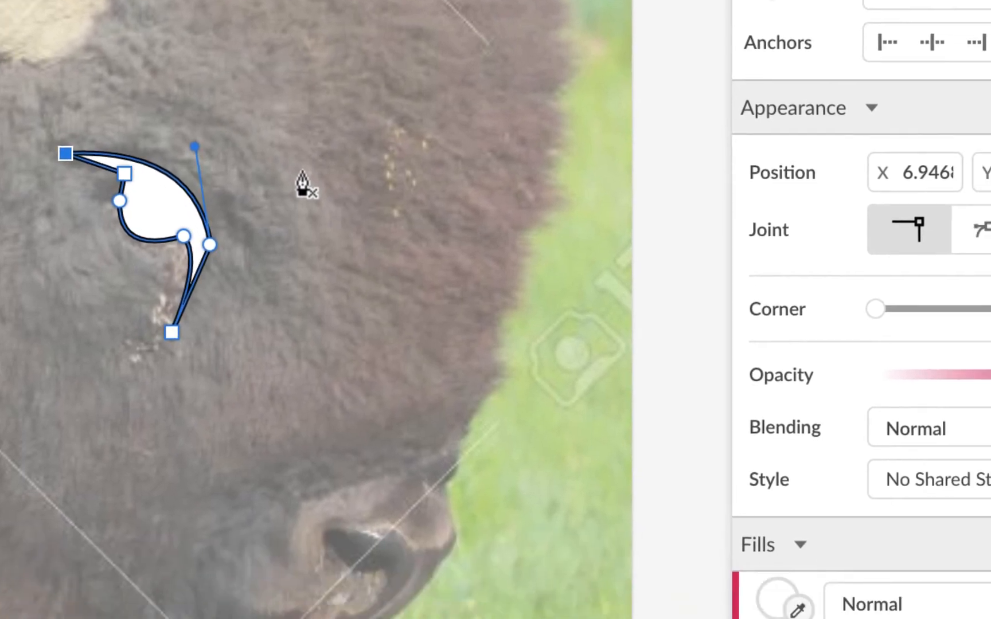
Fill the traced eye shape with black (#000000)
left_click(770, 600)
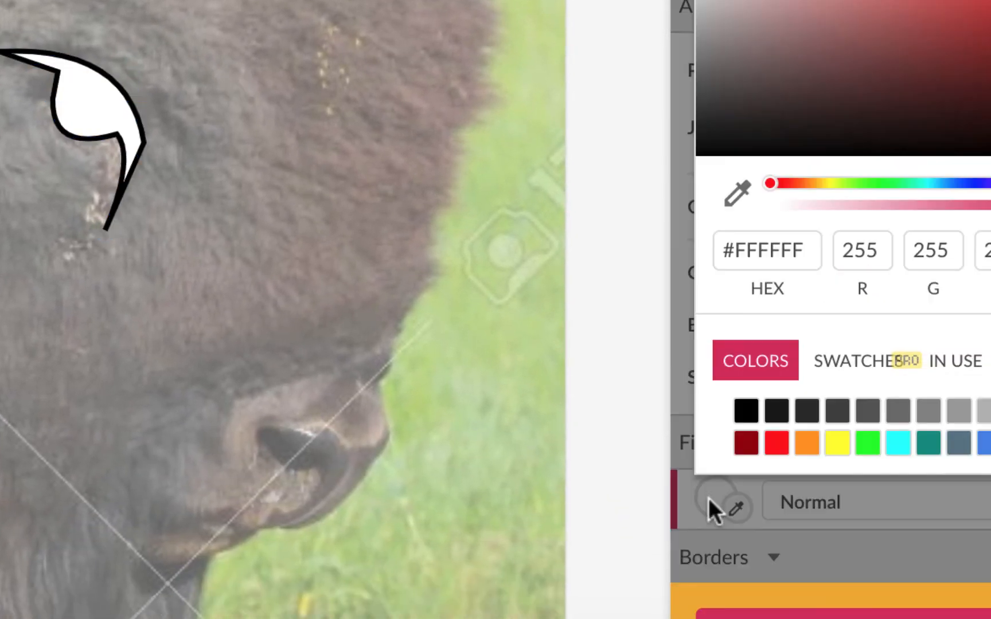
left_click(747, 411)
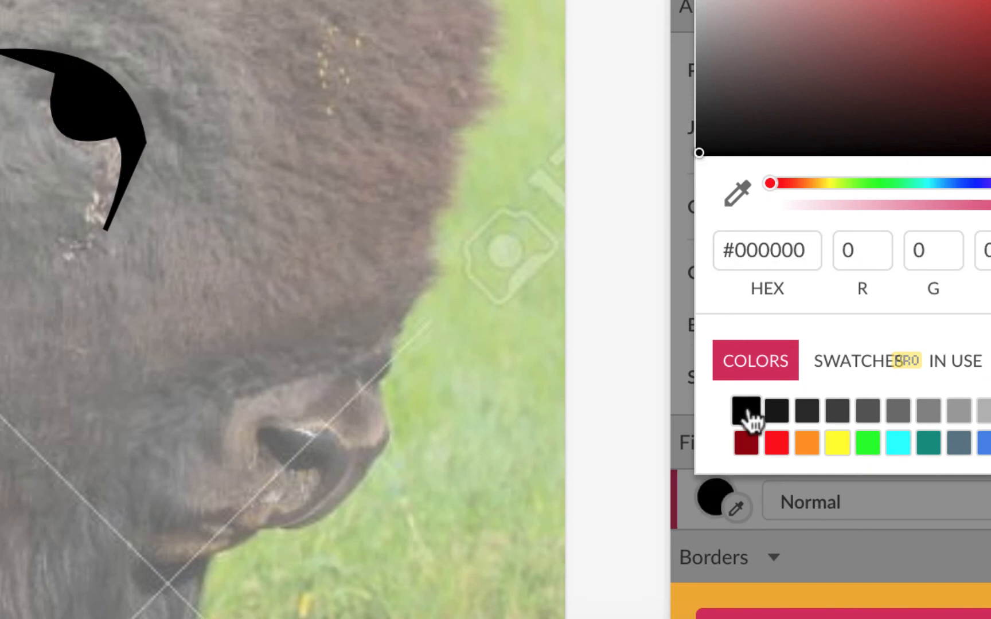
scroll(471, 323, "down", 5)
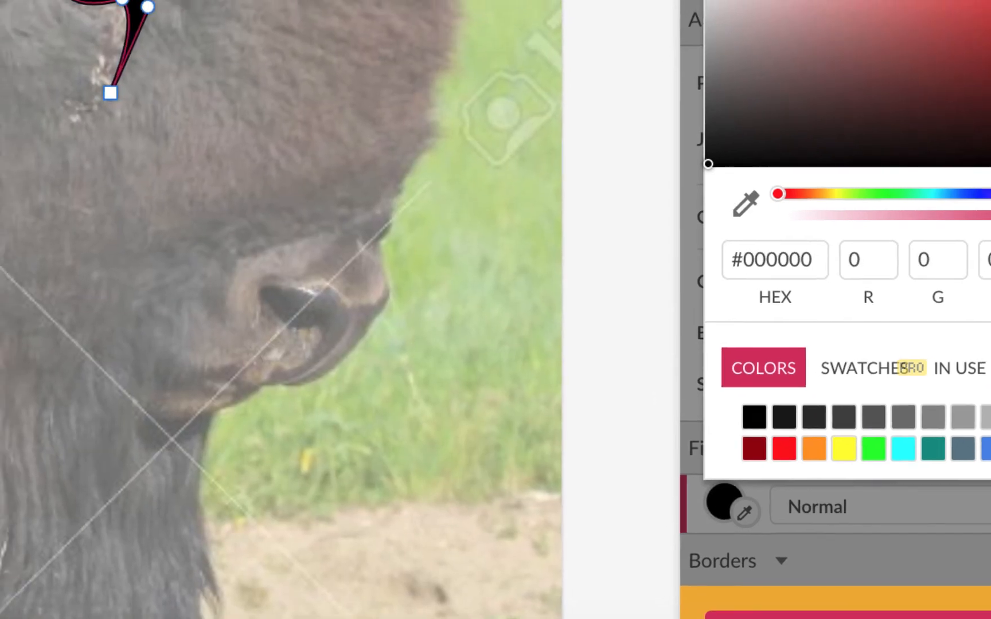
key("Escape")
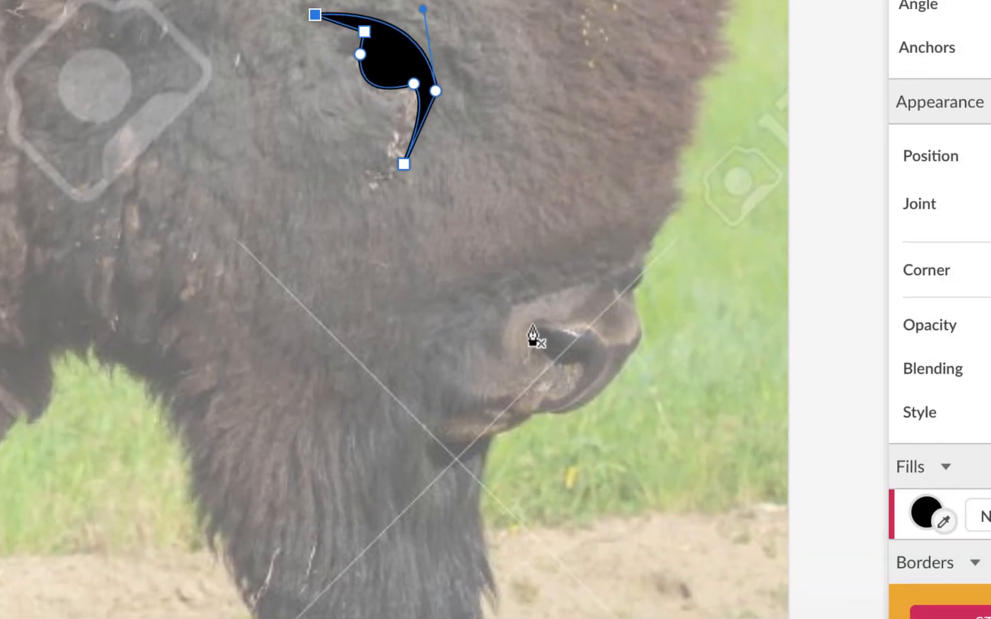
left_click(531, 323)
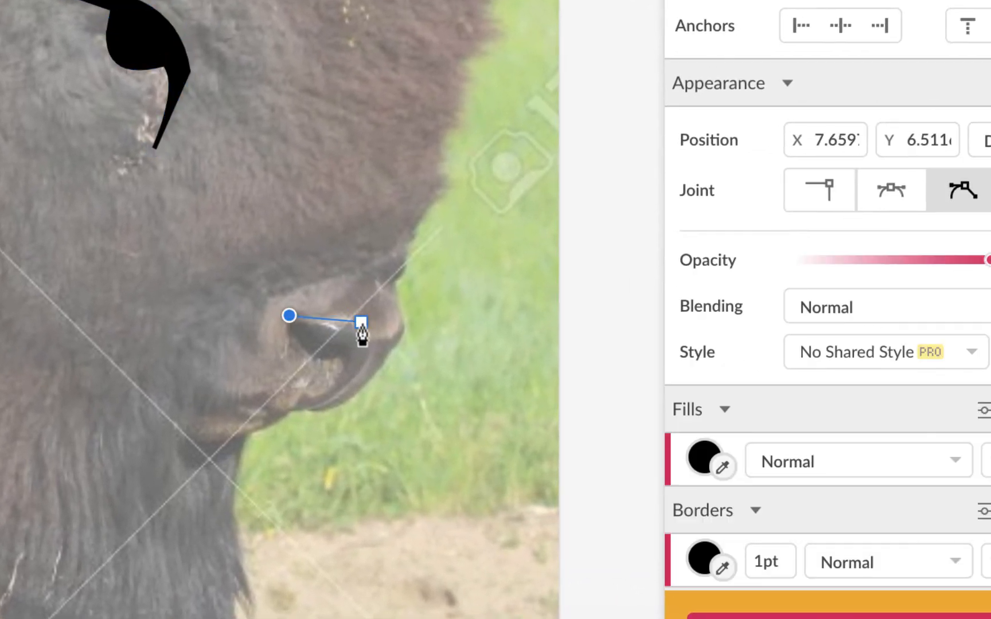
left_click_drag(600, 328, 609, 352)
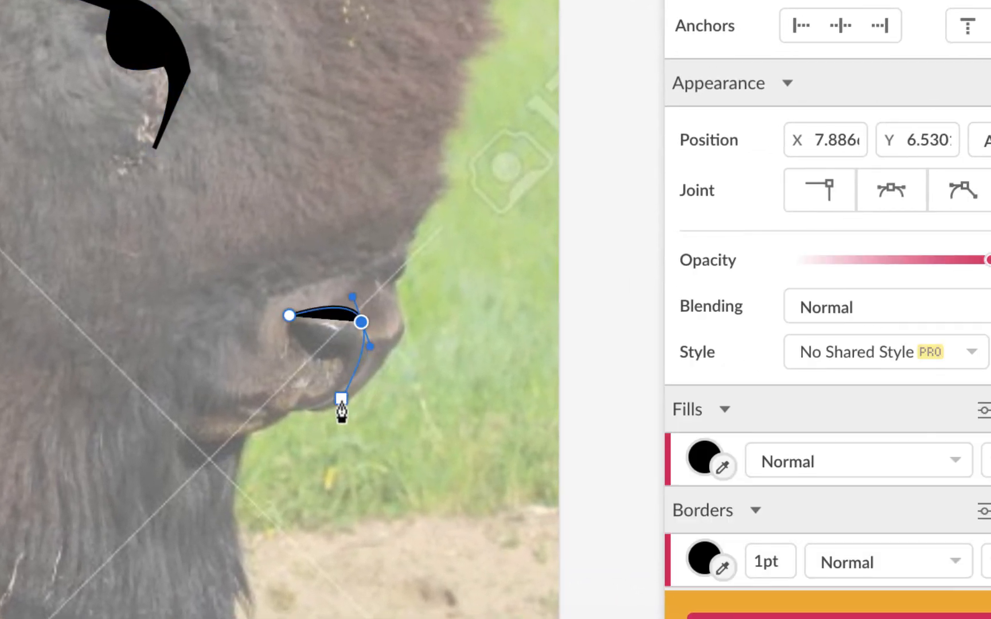
left_click(307, 404)
left_click_drag(313, 404, 280, 416)
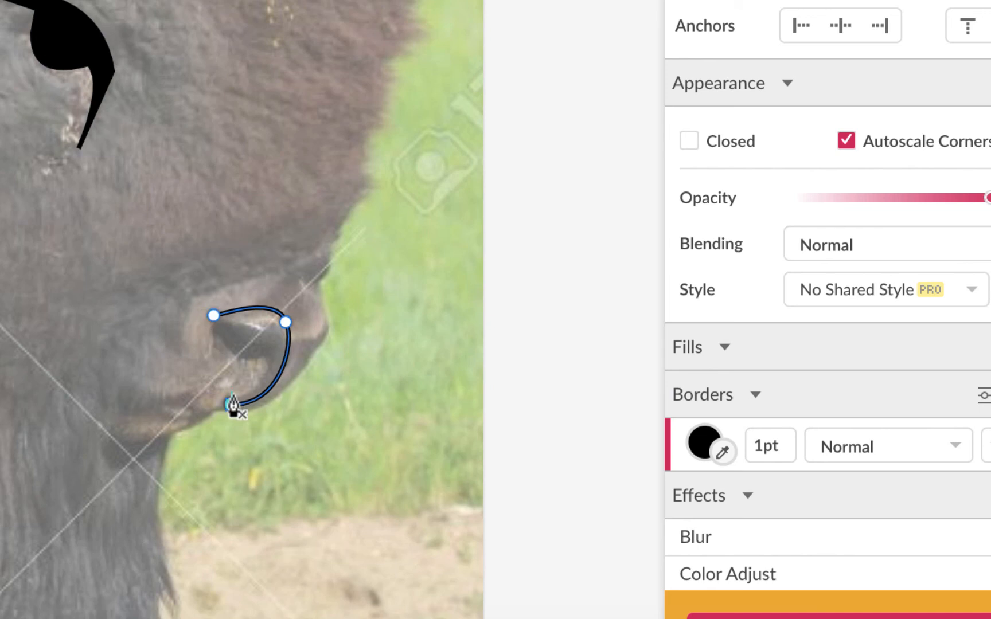
left_click_drag(231, 405, 195, 320)
left_click_drag(141, 386, 196, 422)
key("BackSpace")
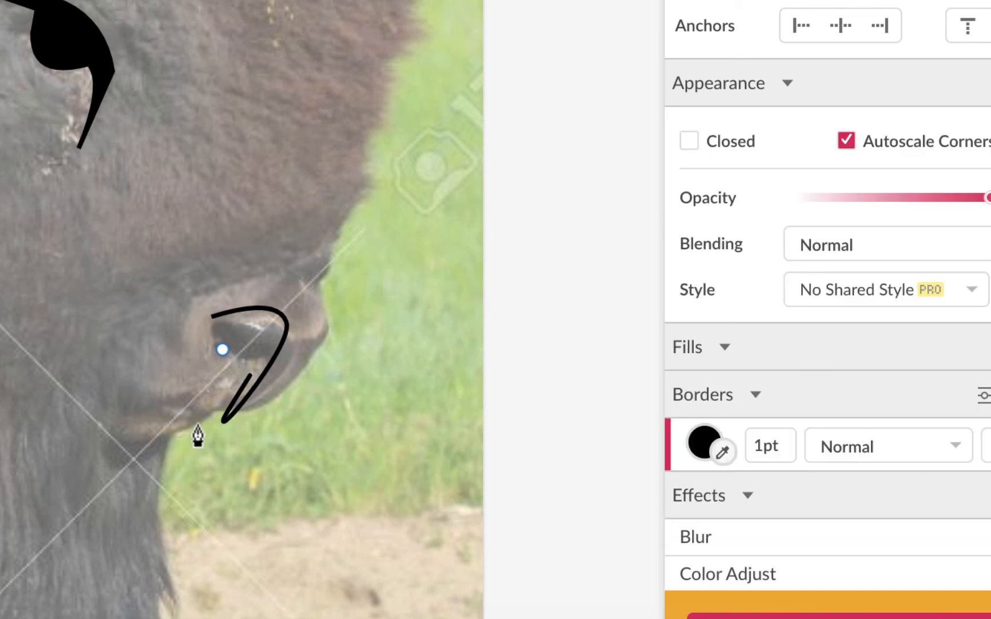
key("Escape")
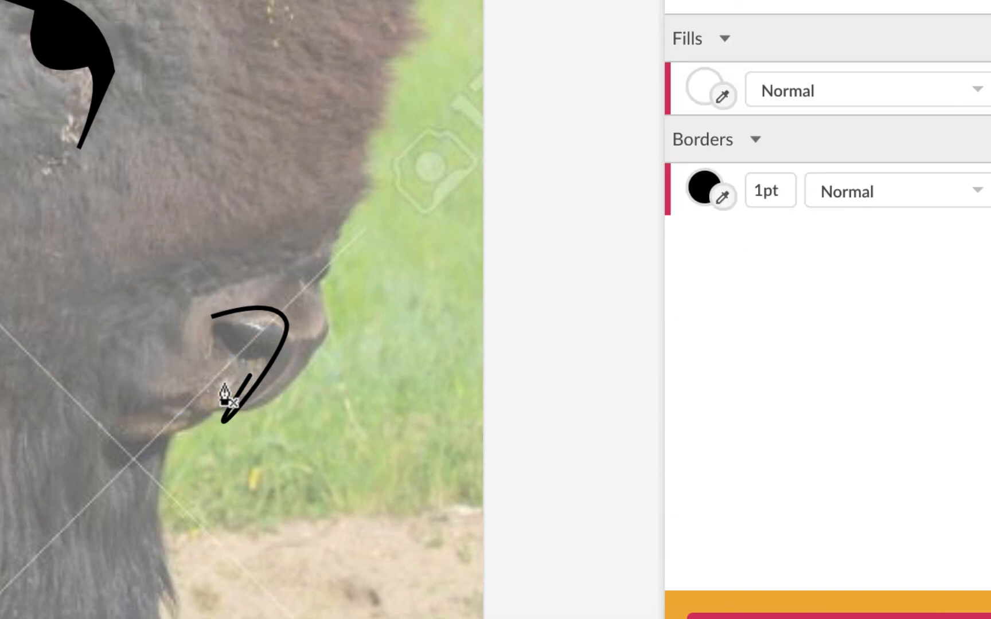
scroll(258, 384, "up", 2)
scroll(282, 368, "left", 1)
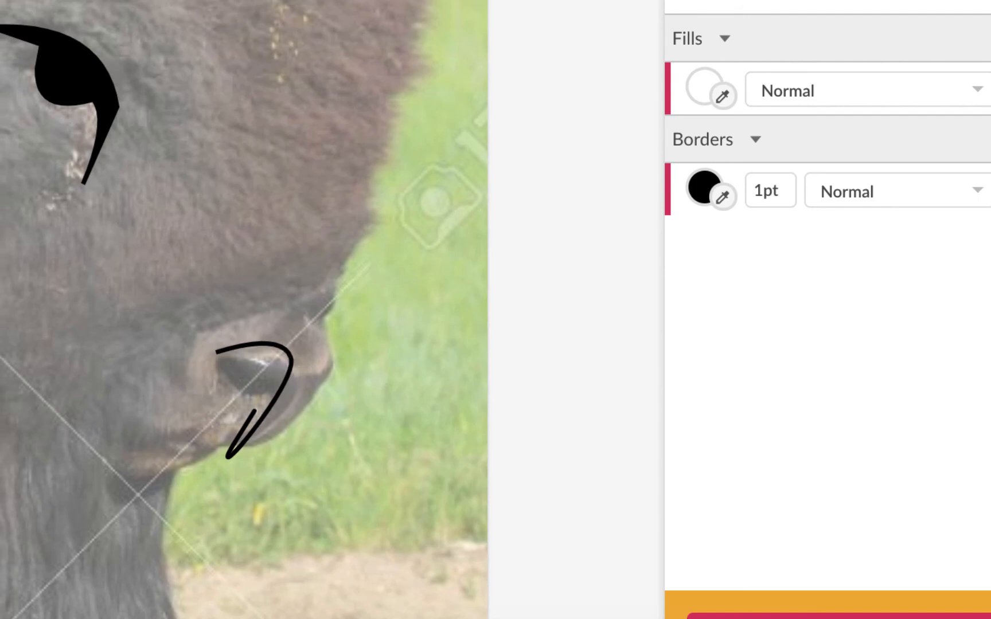
key("Escape")
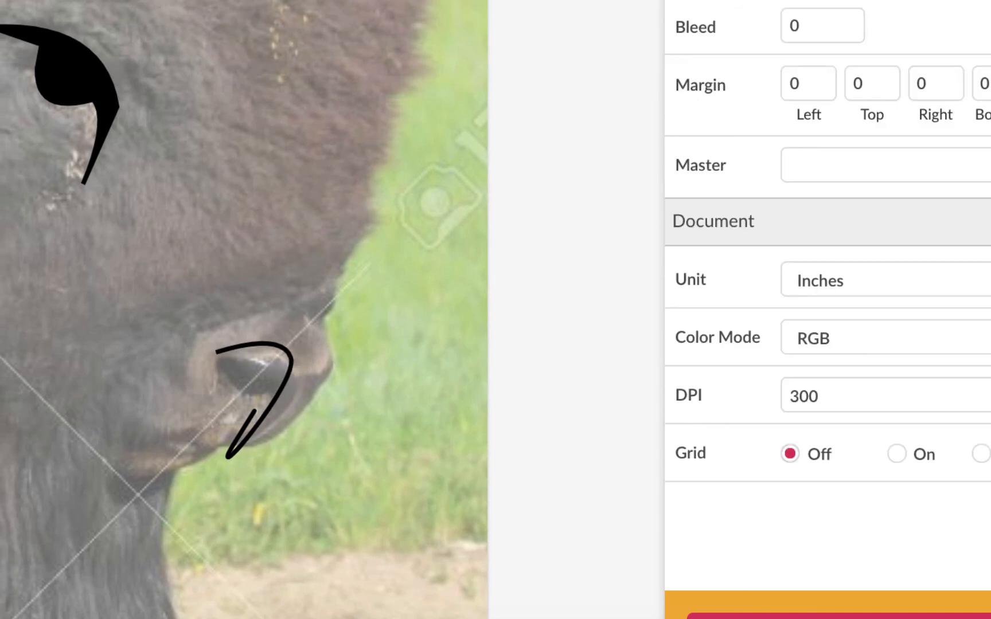
left_click(291, 363)
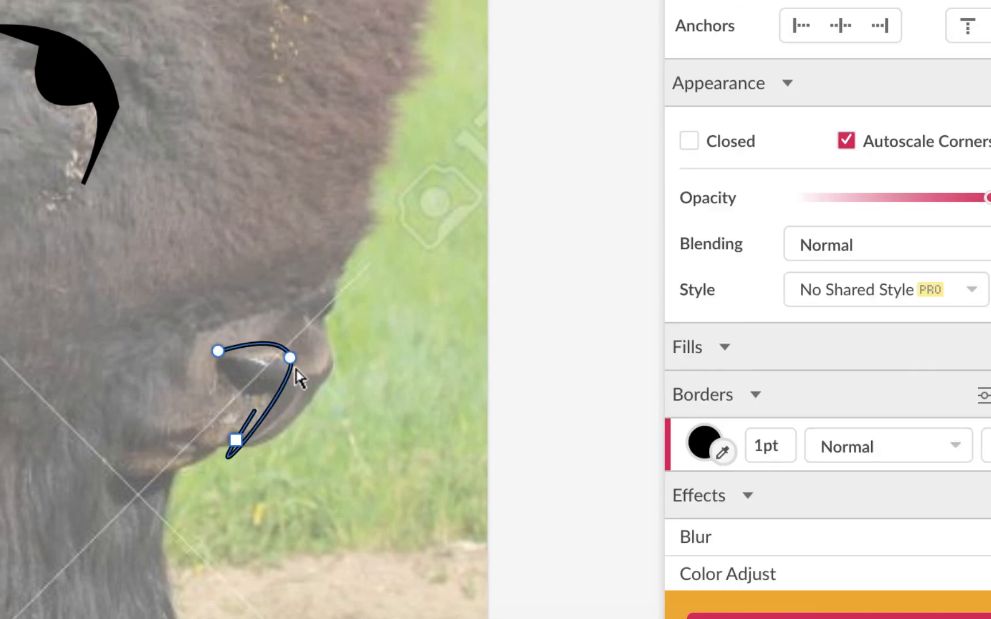
key("Delete")
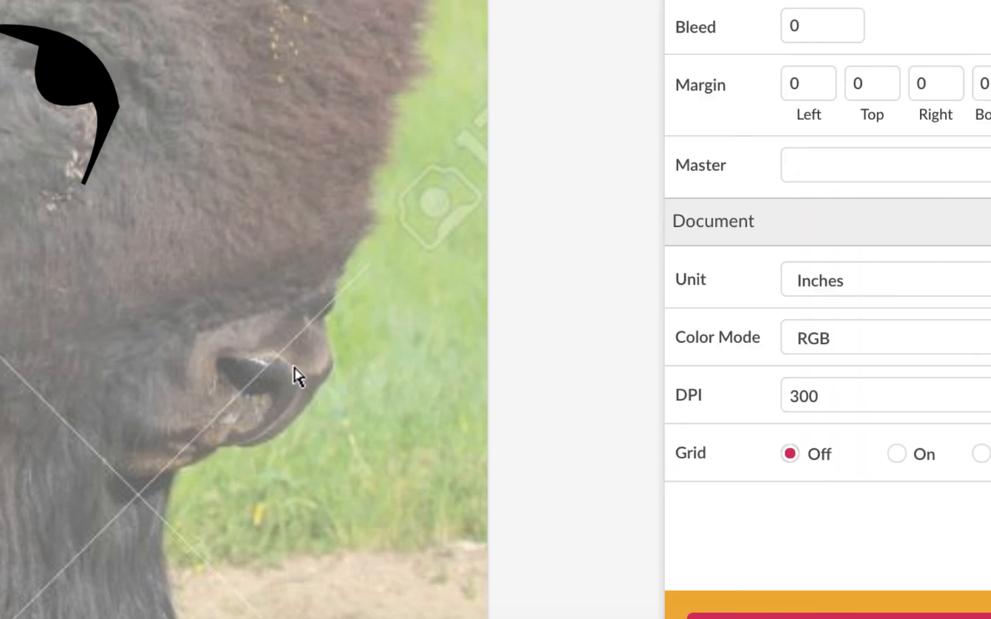
Start a Pen path at the nostril's inner corner, running straight along its upper edge and diagonally down to its outer edge
scroll(294, 376, "up", 5)
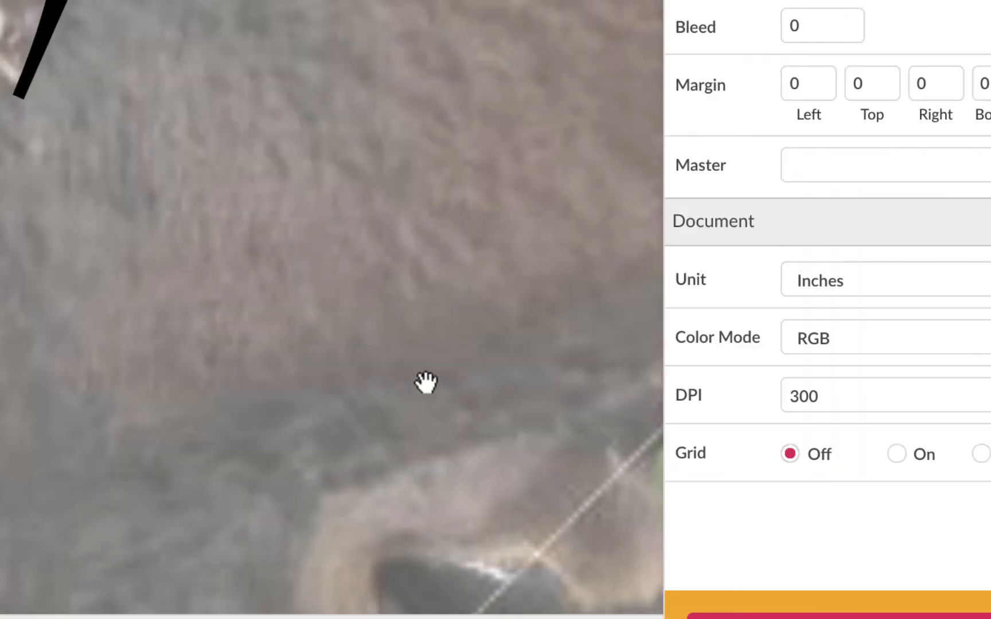
left_click_drag(425, 383, 128, 1)
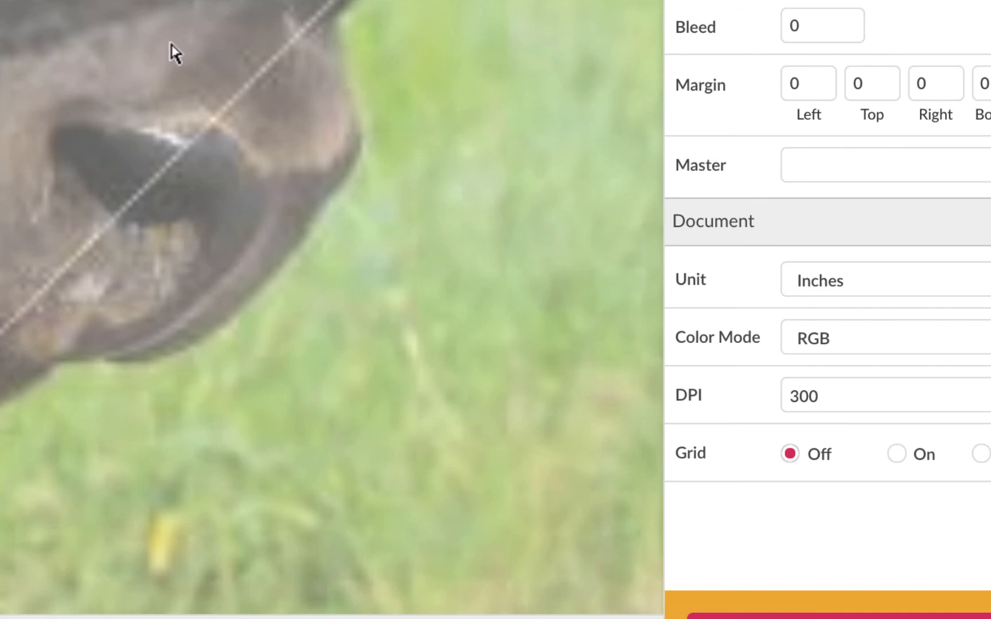
left_click(53, 133)
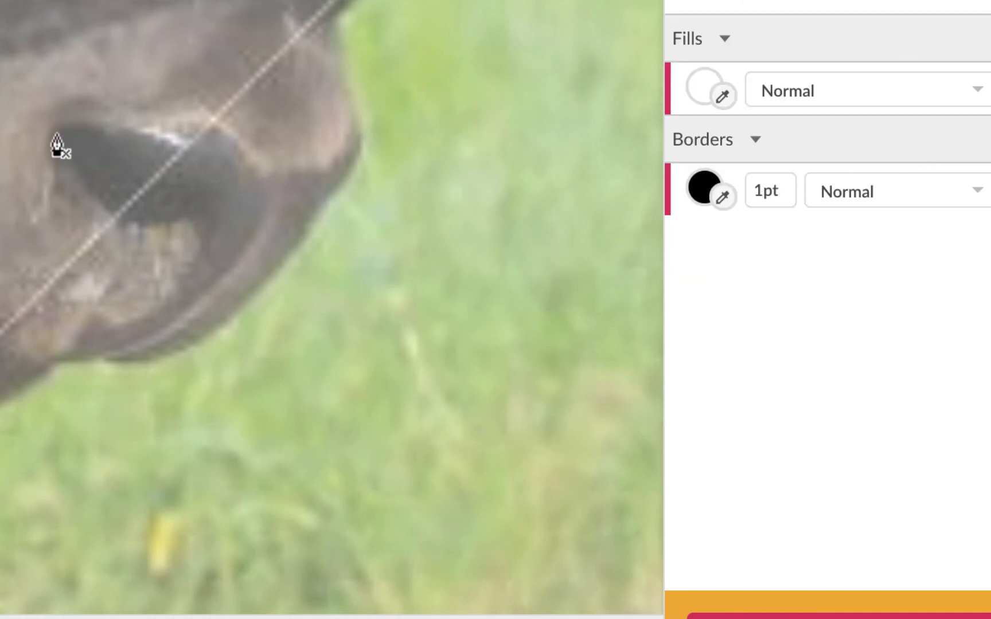
left_click(144, 123)
left_click(218, 122)
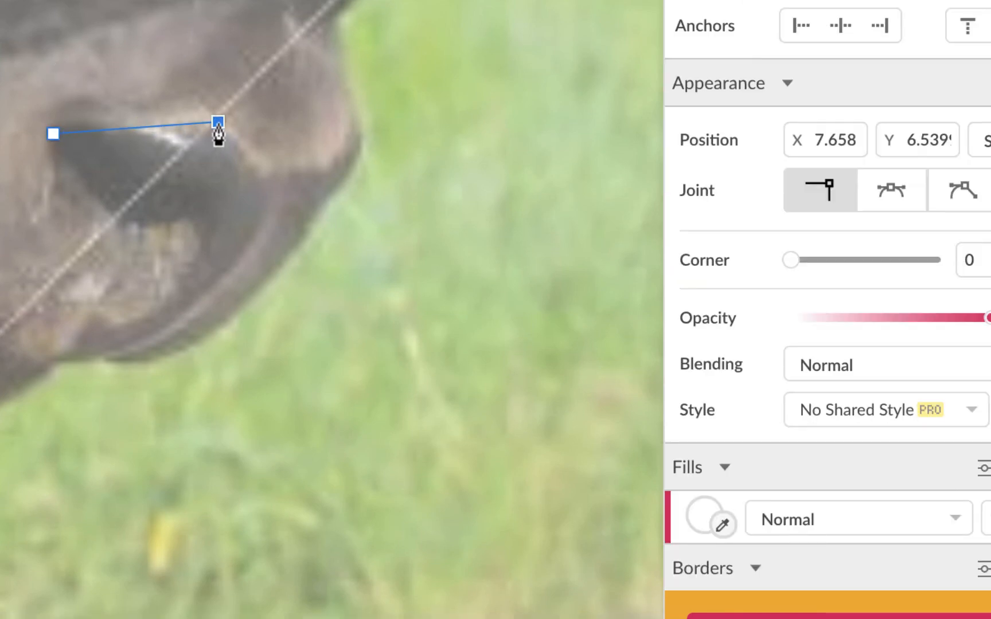
left_click(276, 191)
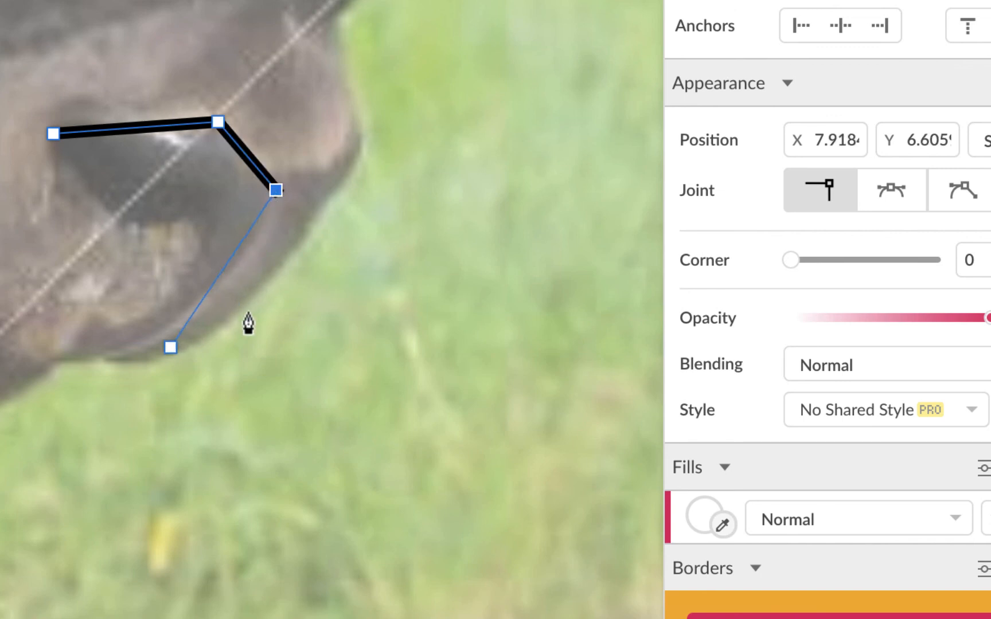
Curve the nostril path down to the muzzle's lower edge, back up around the inner side, and close it at its starting point
left_click_drag(129, 344, 2, 350)
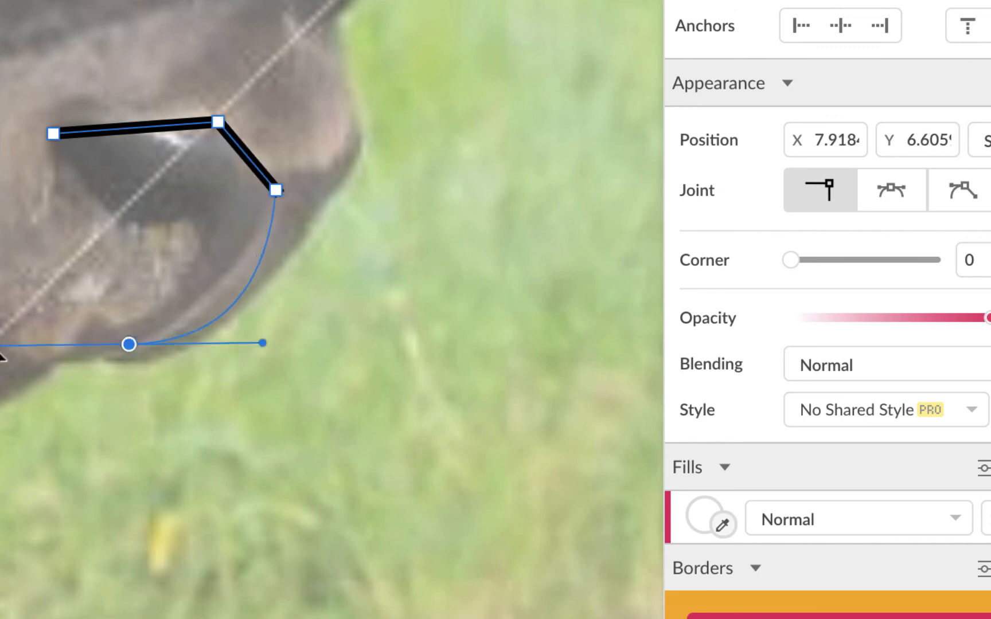
left_click_drag(210, 214, 180, 172)
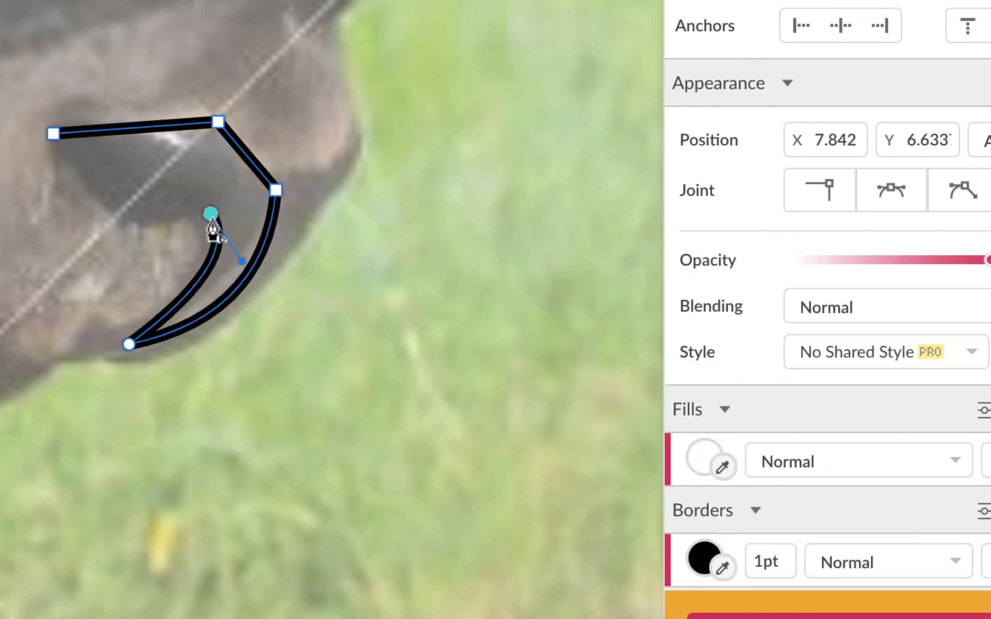
left_click_drag(211, 214, 9, 2)
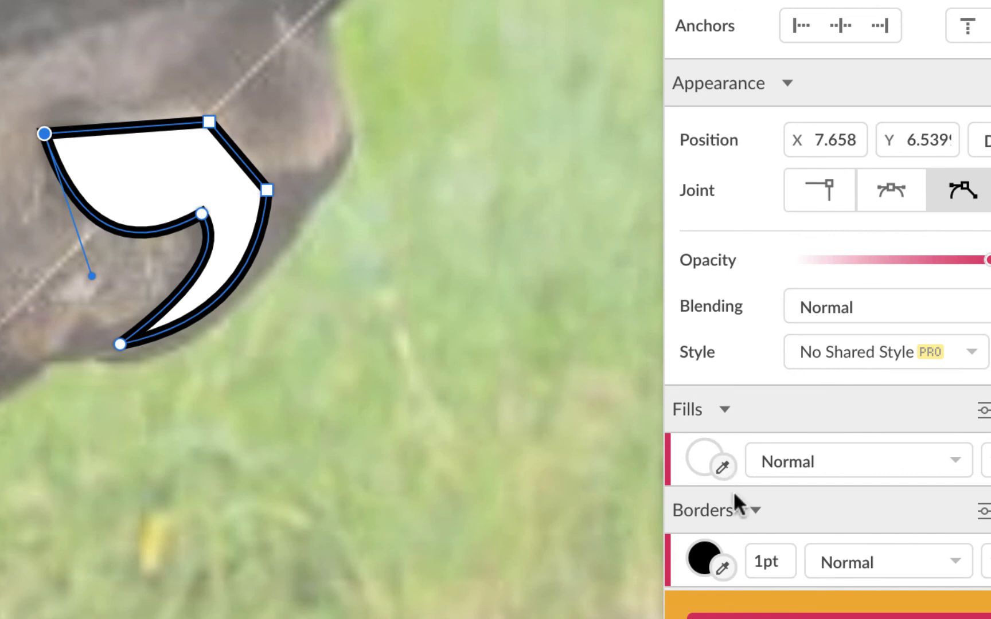
Fill the nostril shape with black (#000000) and remove its border
left_click(704, 456)
left_click(731, 381)
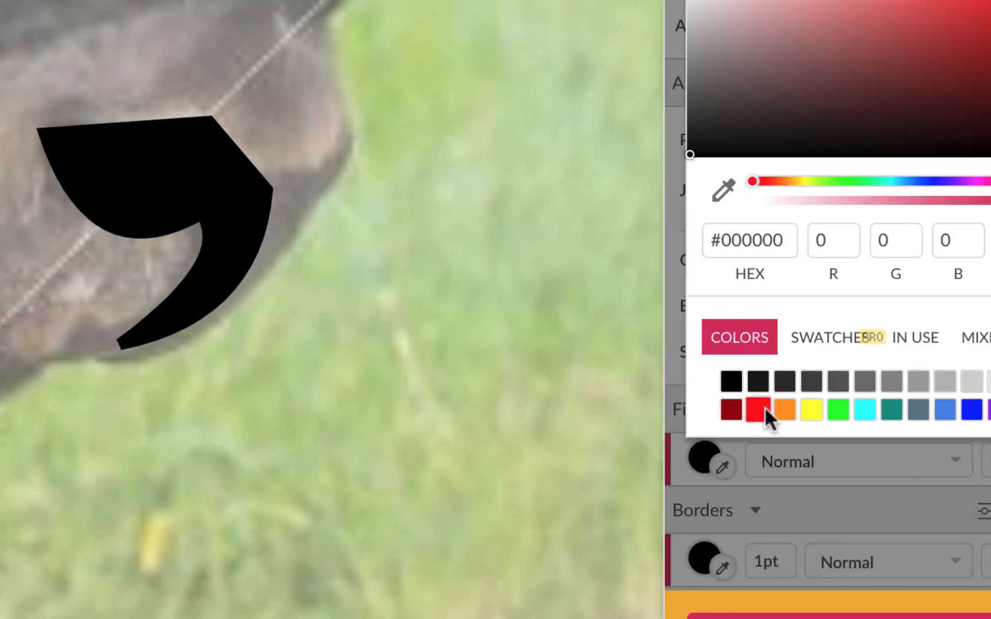
left_click(684, 156)
left_click(986, 560)
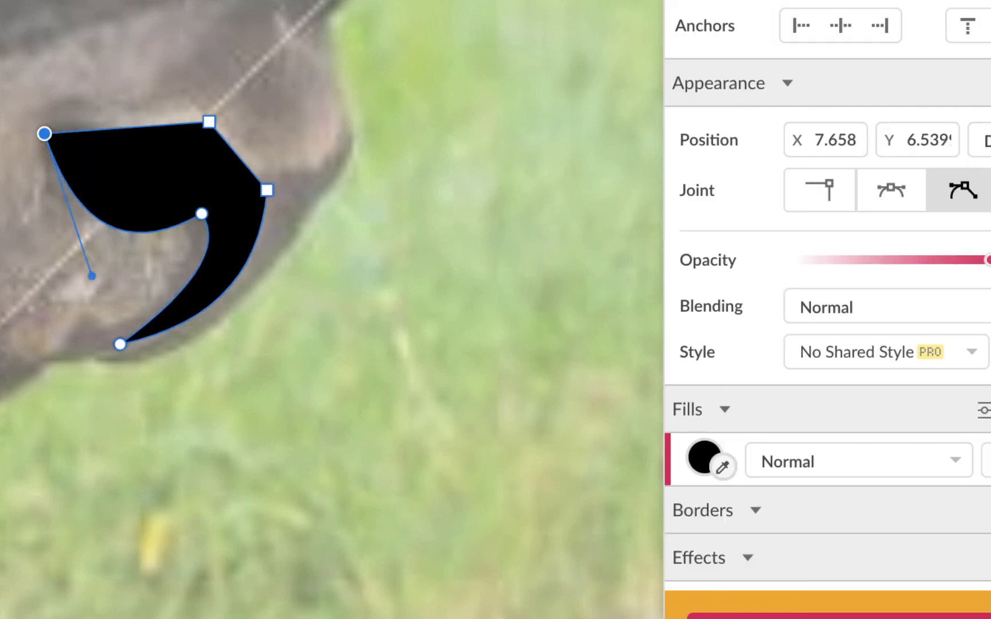
Move the nostril shape slightly upward on the bison's muzzle
scroll(331, 309, "up", 2)
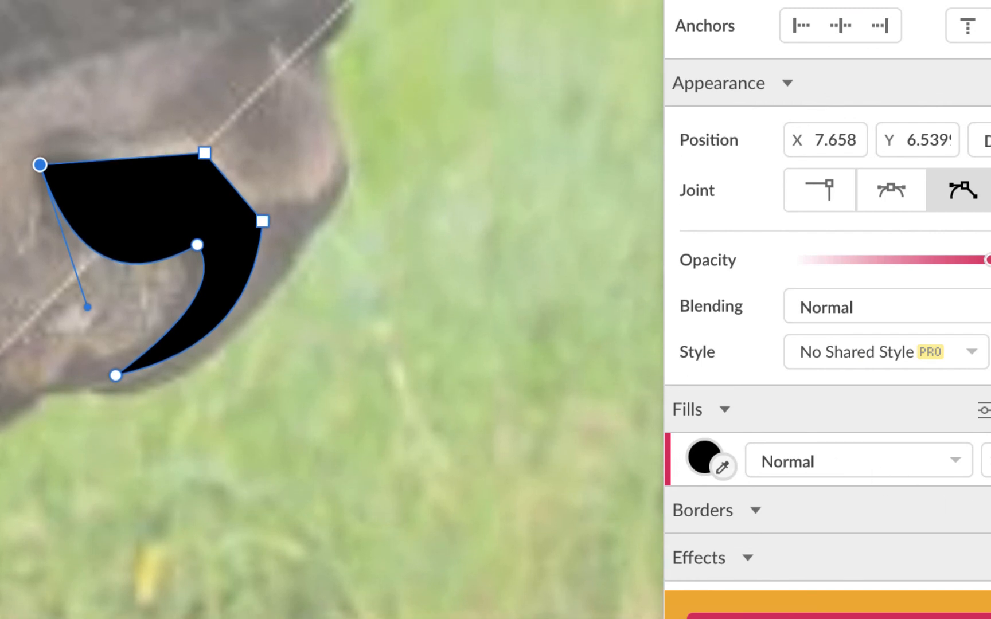
key("v")
left_click_drag(223, 230, 224, 214)
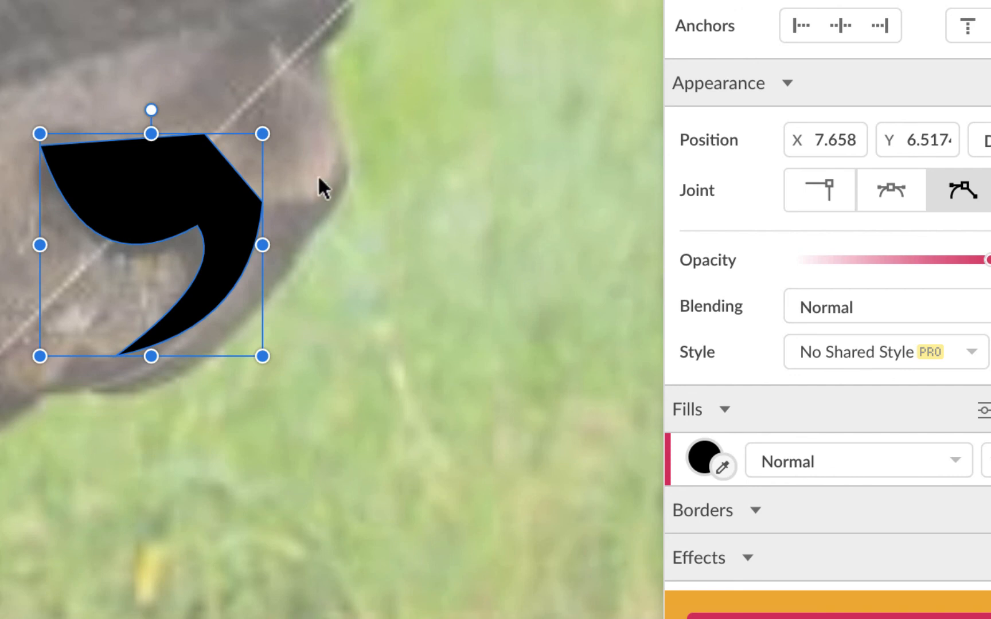
left_click_drag(192, 177, 192, 179)
Rename the newly traced nostril shape's layer as "nostril"
key("super+minus")
key("super+minus")
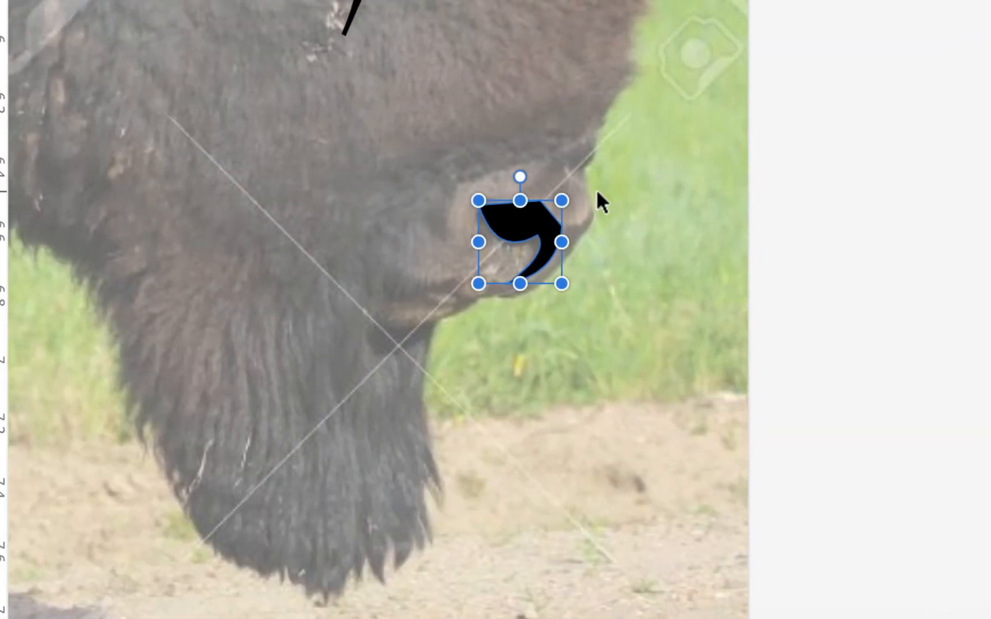
key("super+minus")
key("super+minus")
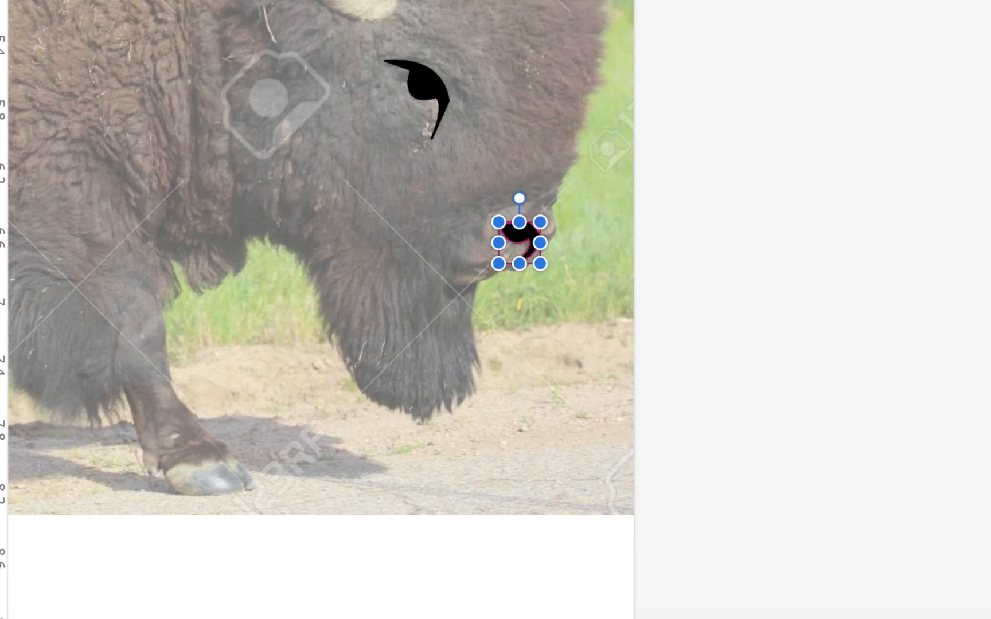
double_click(26, 227)
type("nostril")
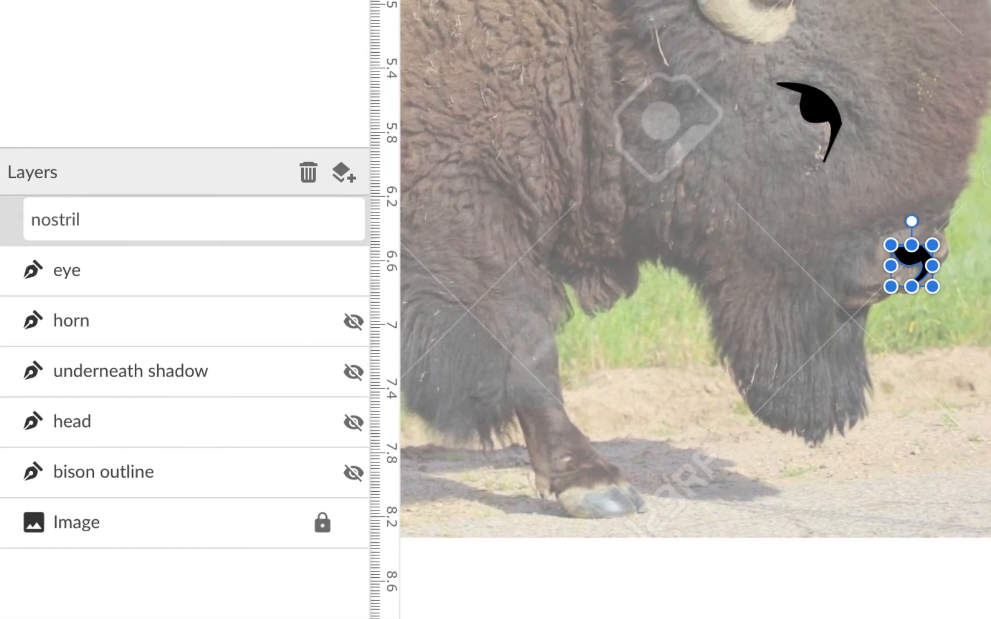
key("Return")
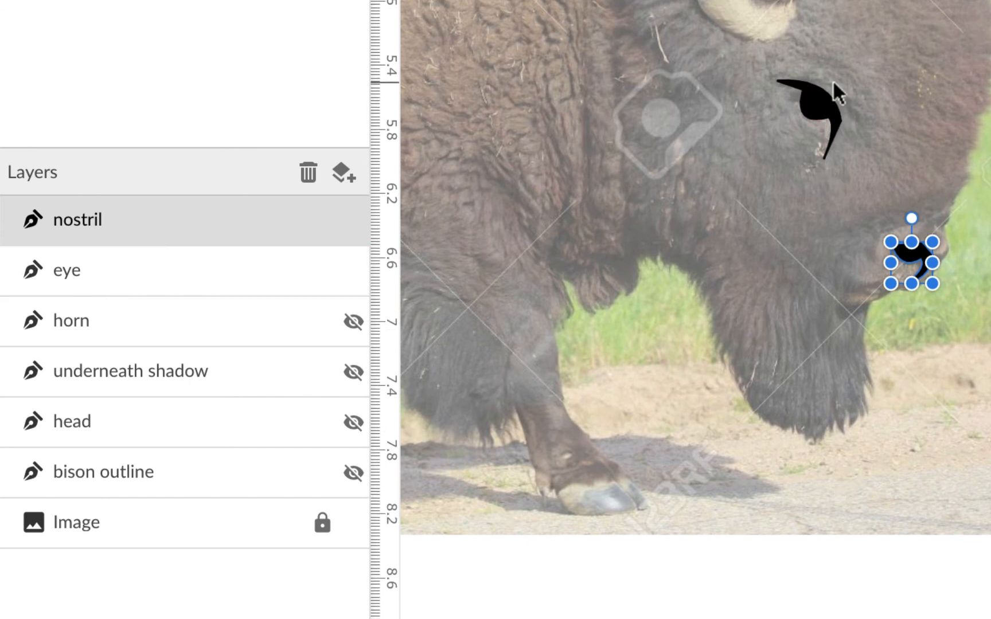
Hide the Image layer, show the bison outline, head, underneath shadow and horn layers, and deselect the nostril
scroll(845, 223, "down", 5)
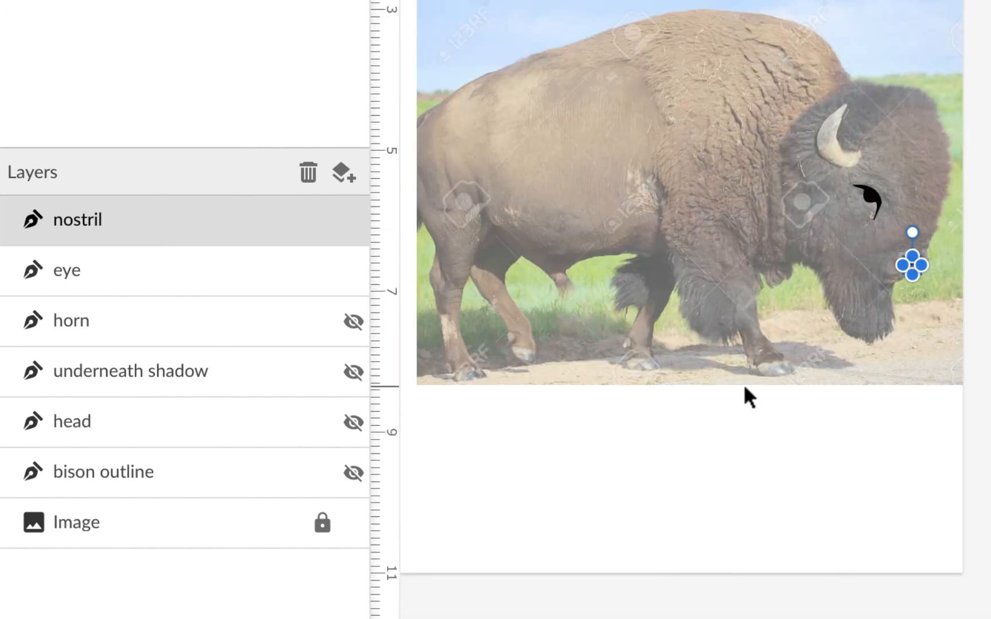
left_click_drag(630, 219, 869, 293)
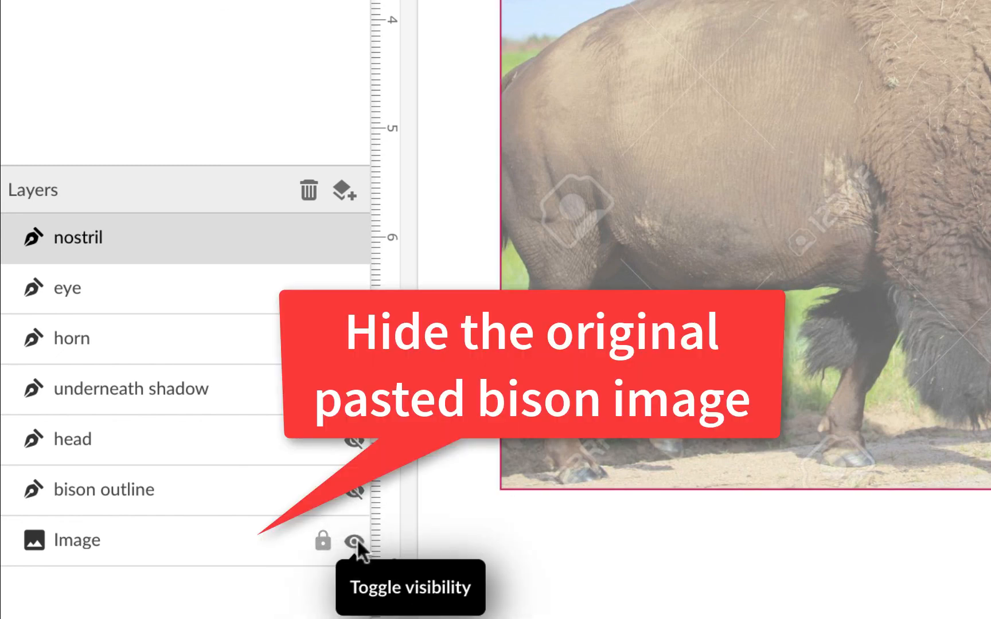
left_click(355, 540)
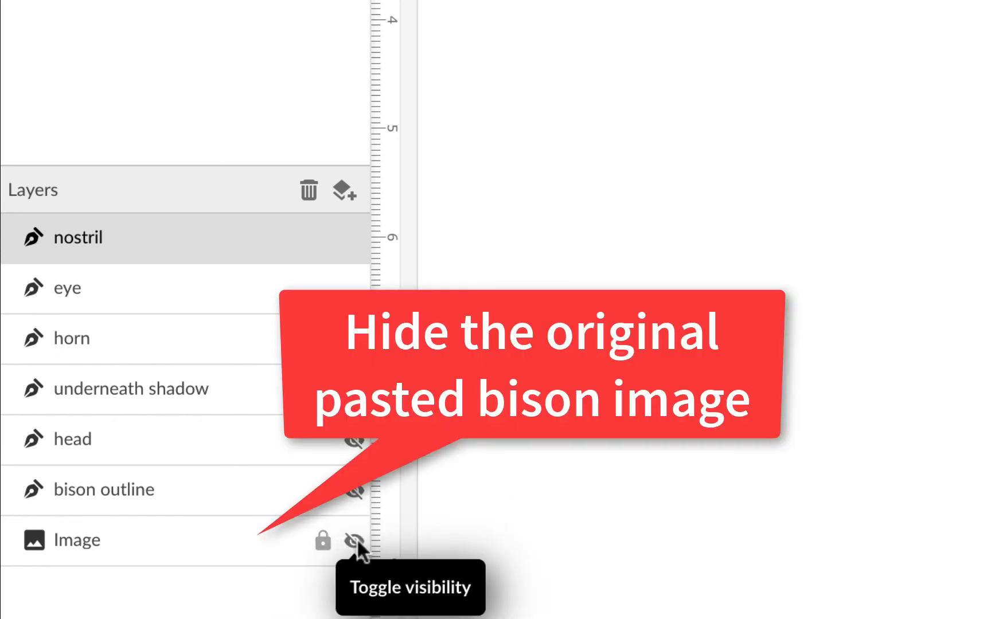
left_click(353, 489)
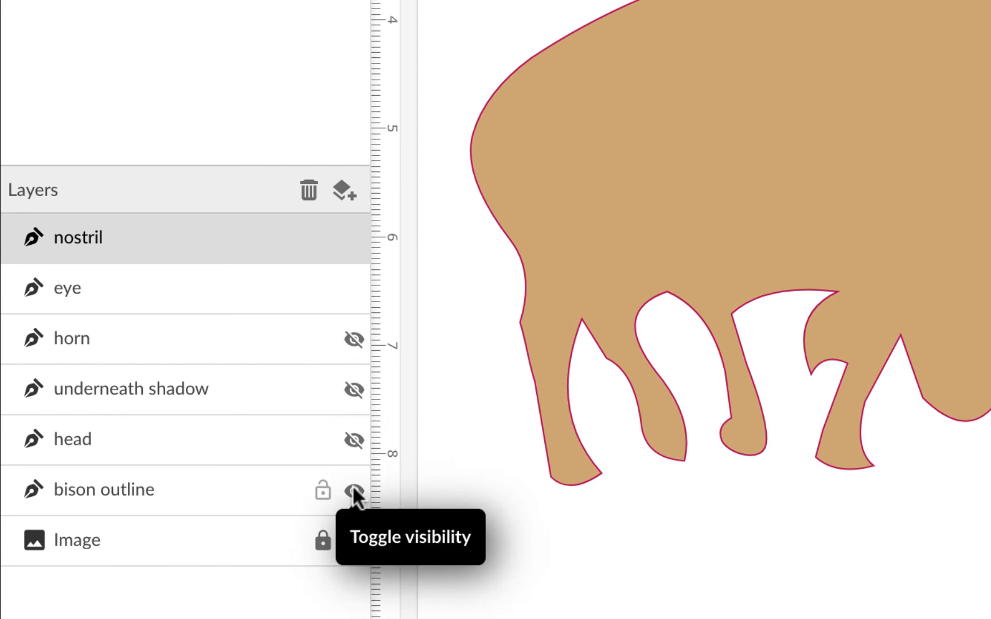
left_click(352, 439)
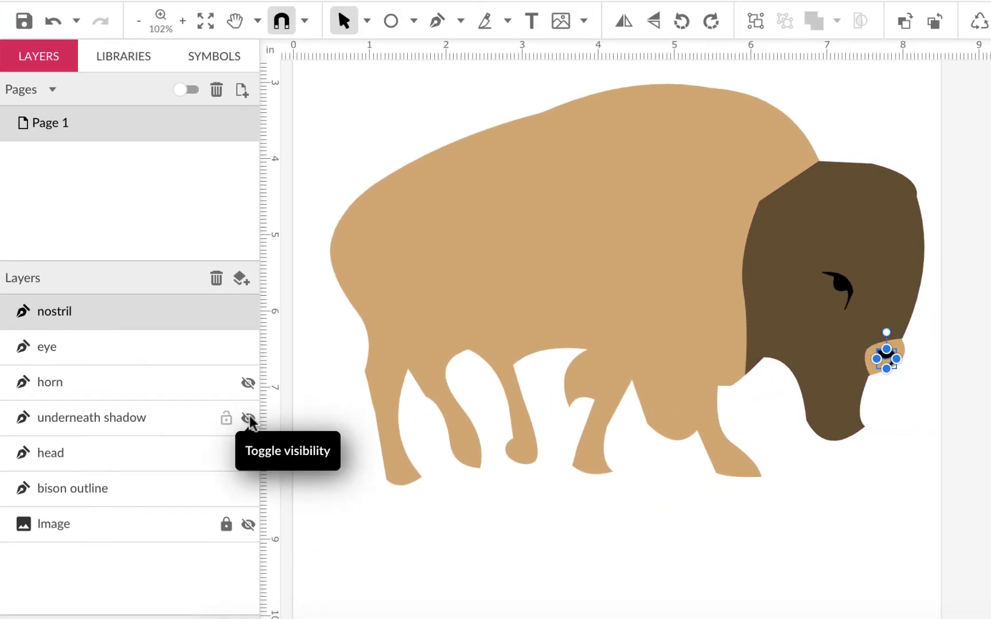
left_click(250, 417)
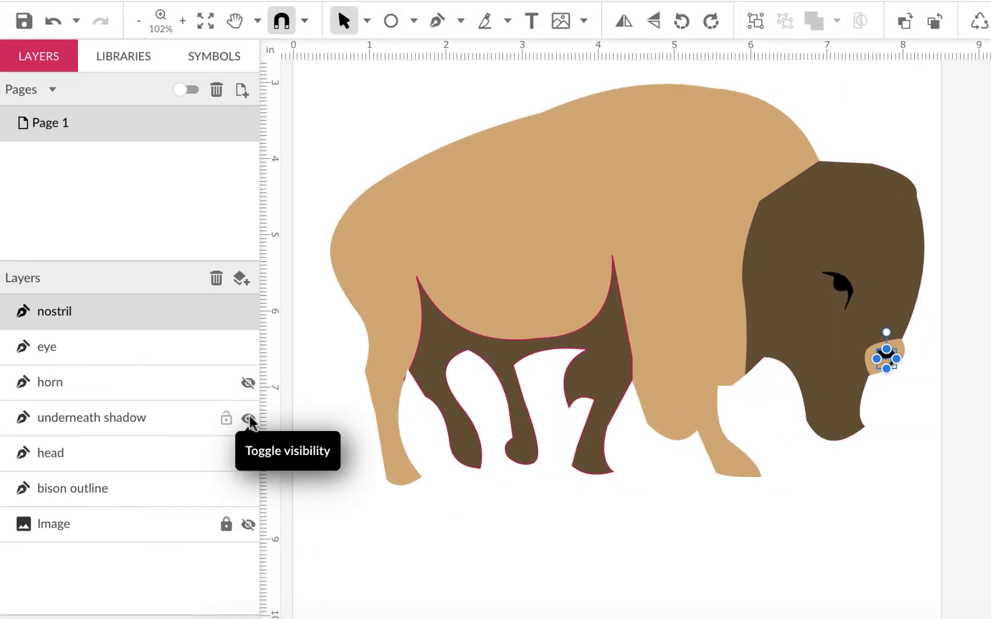
left_click(247, 381)
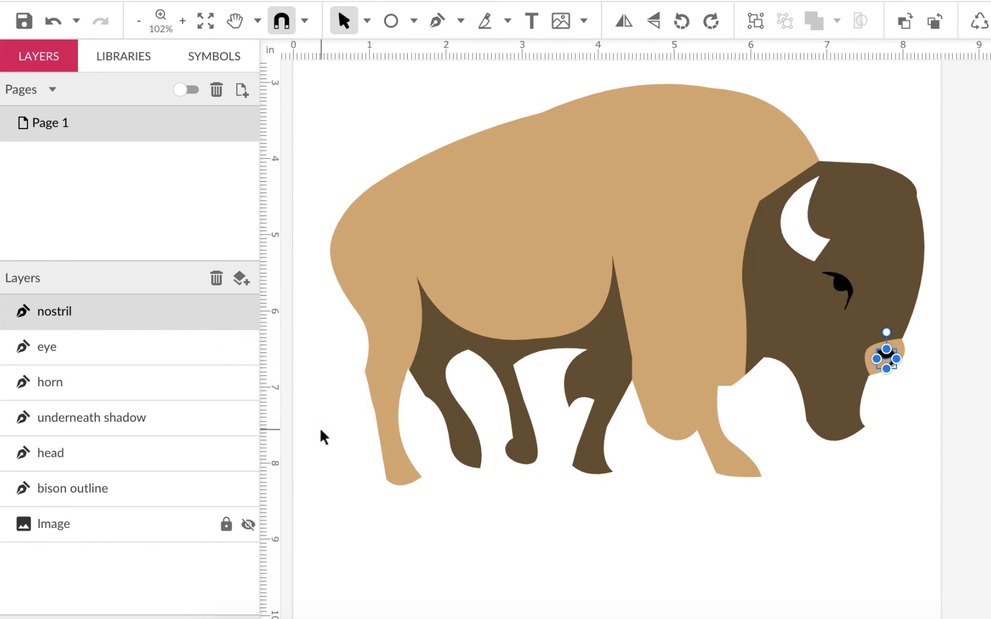
left_click(337, 522)
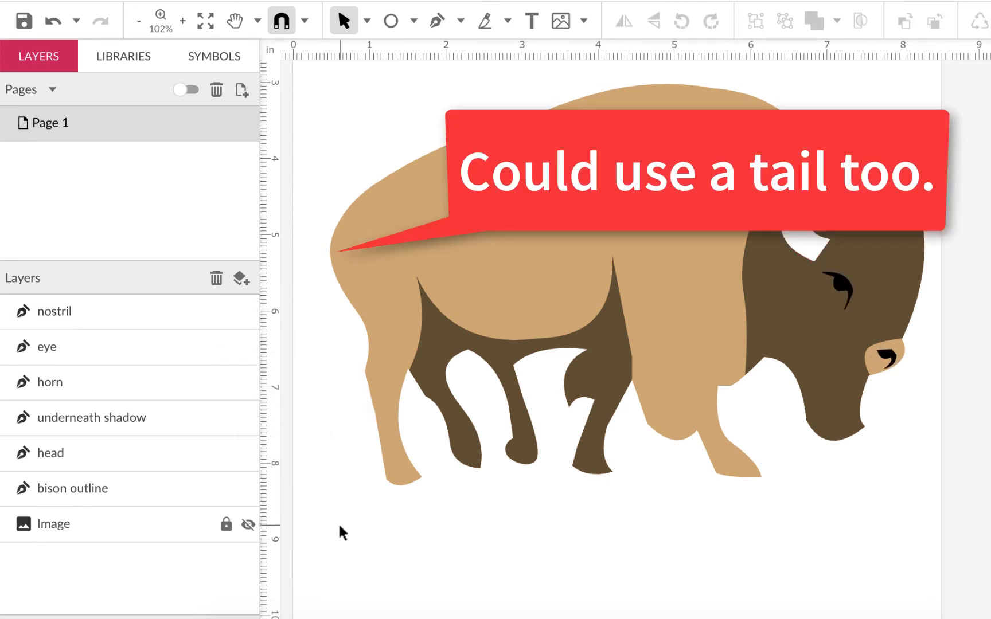
left_click(384, 448)
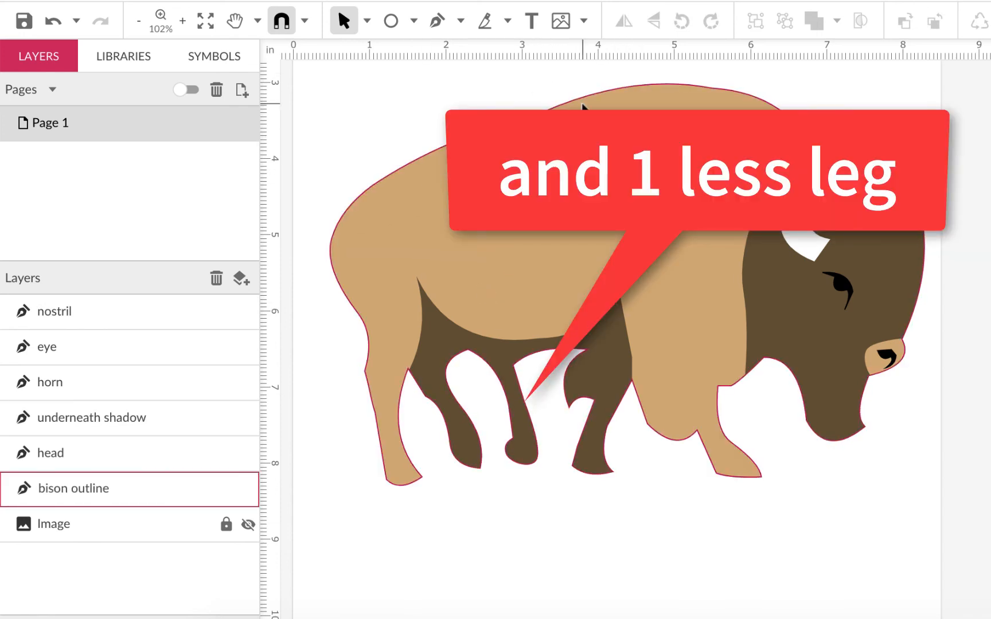
left_click(344, 137)
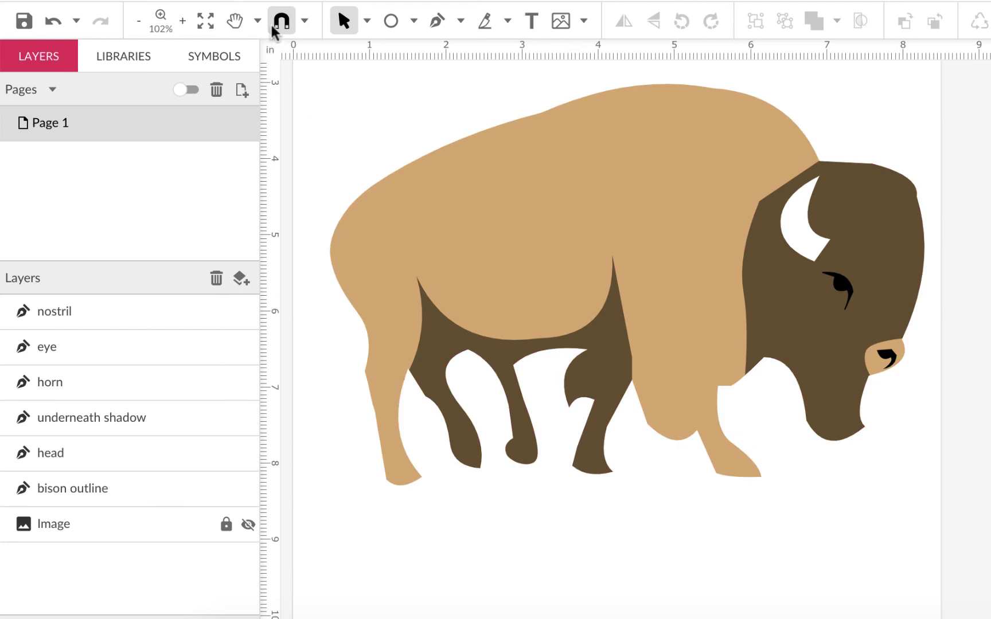
Draw a curved shadow shape about 3.4 in long along the bison's upper back and fill it with the head's dark brown
left_click(132, 310)
left_click(437, 20)
scroll(551, 88, "up", 1)
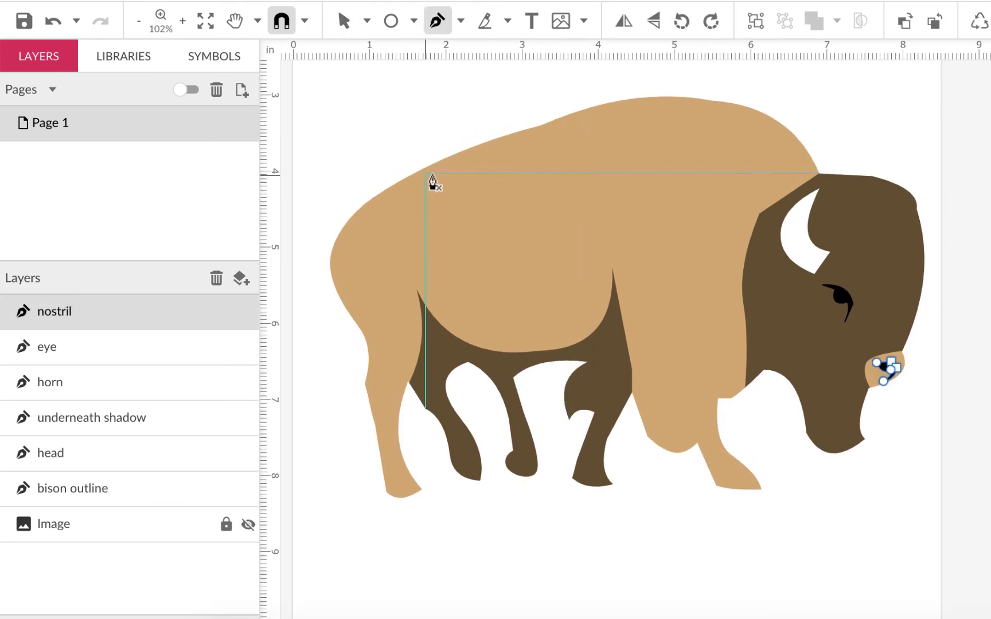
left_click(399, 195)
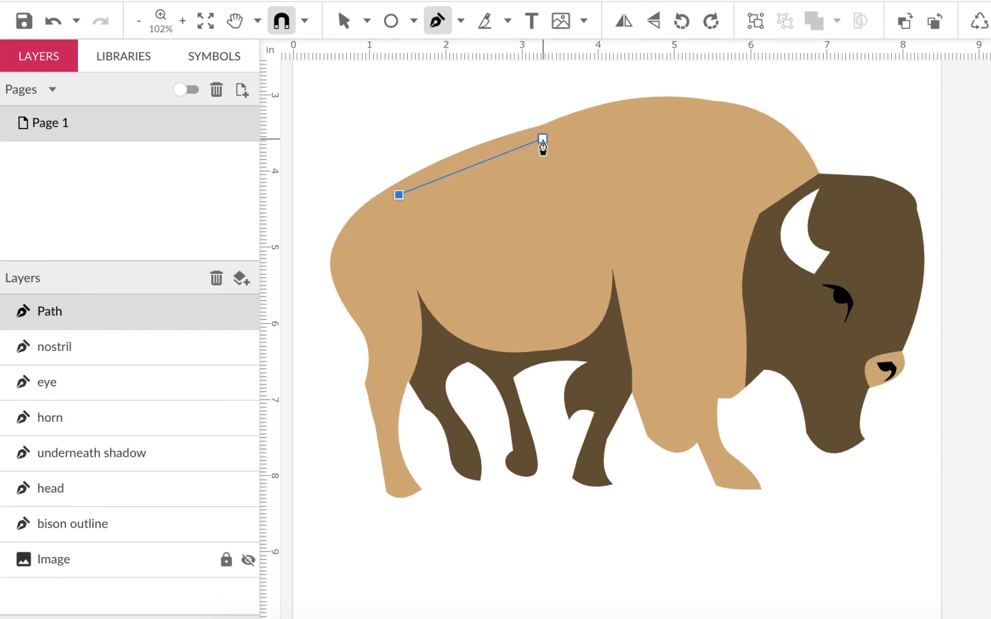
left_click_drag(542, 139, 596, 126)
left_click(594, 149)
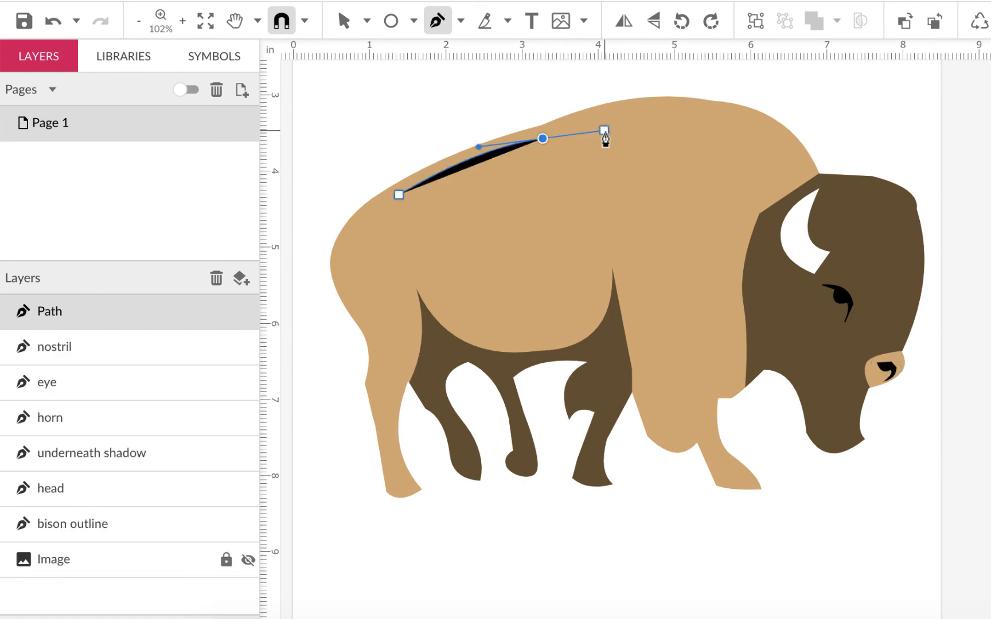
left_click(659, 103)
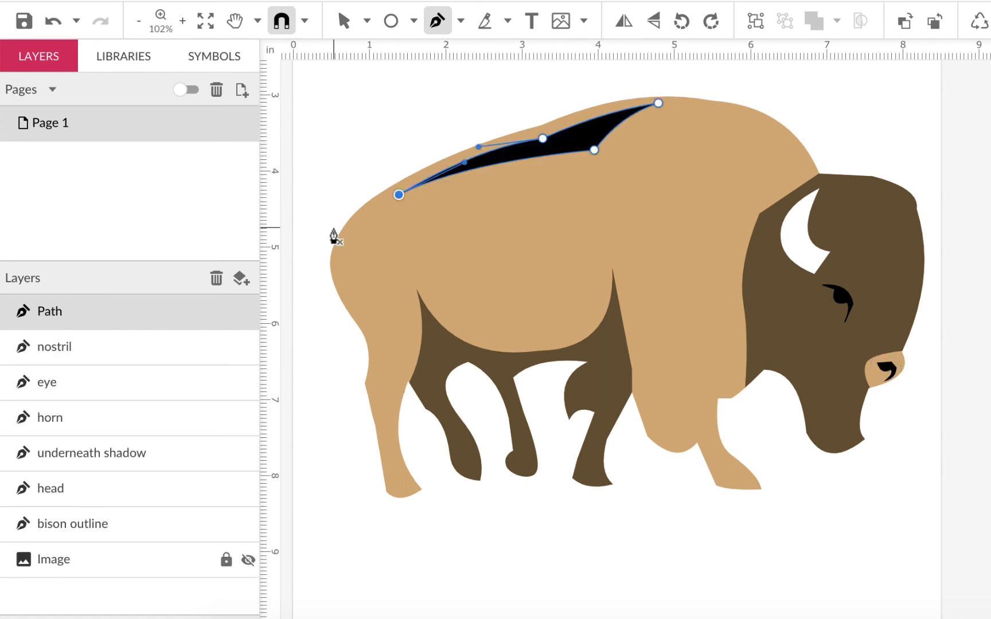
left_click(346, 23)
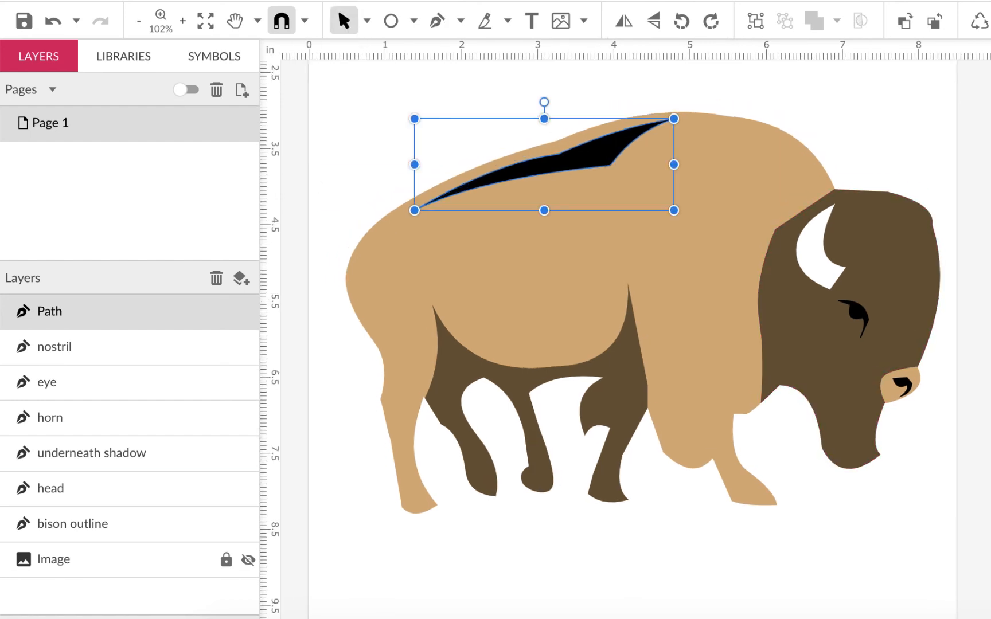
key("i")
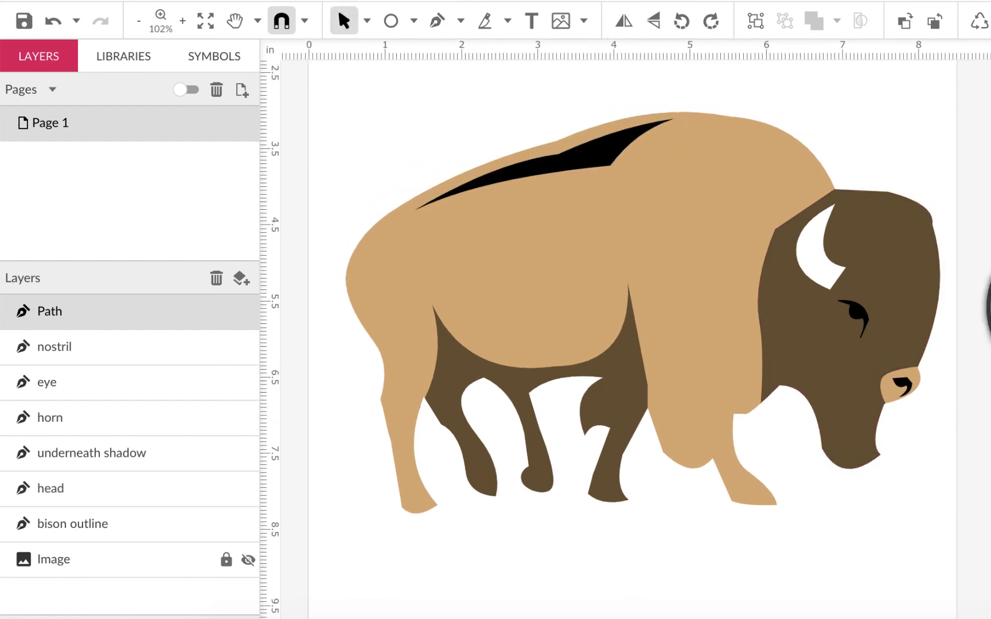
left_click(811, 338)
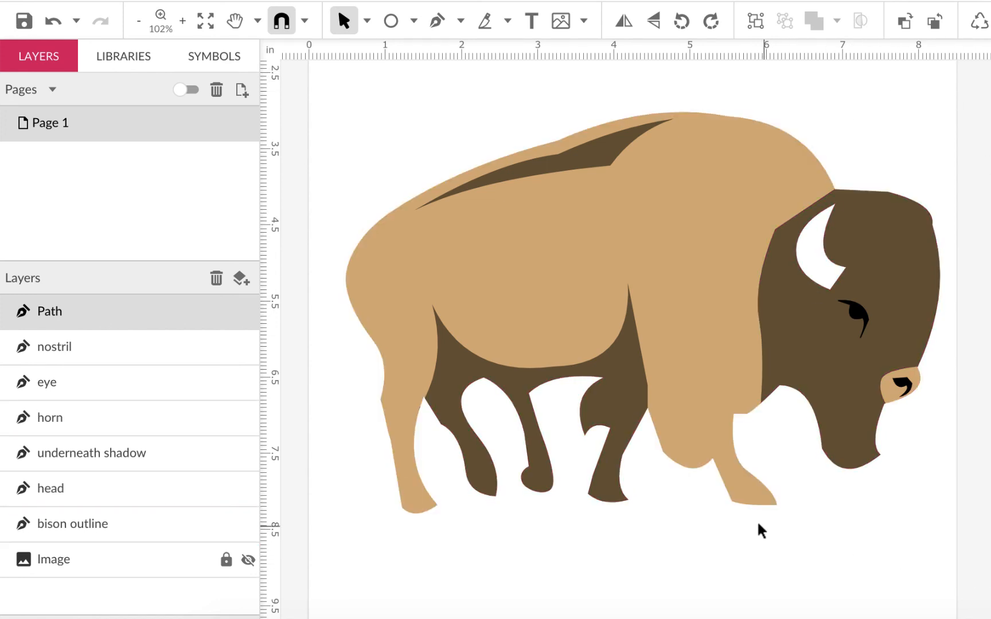
Rename the new back shadow's layer as "shadow back" and deselect the shape
scroll(846, 563, "down", 1)
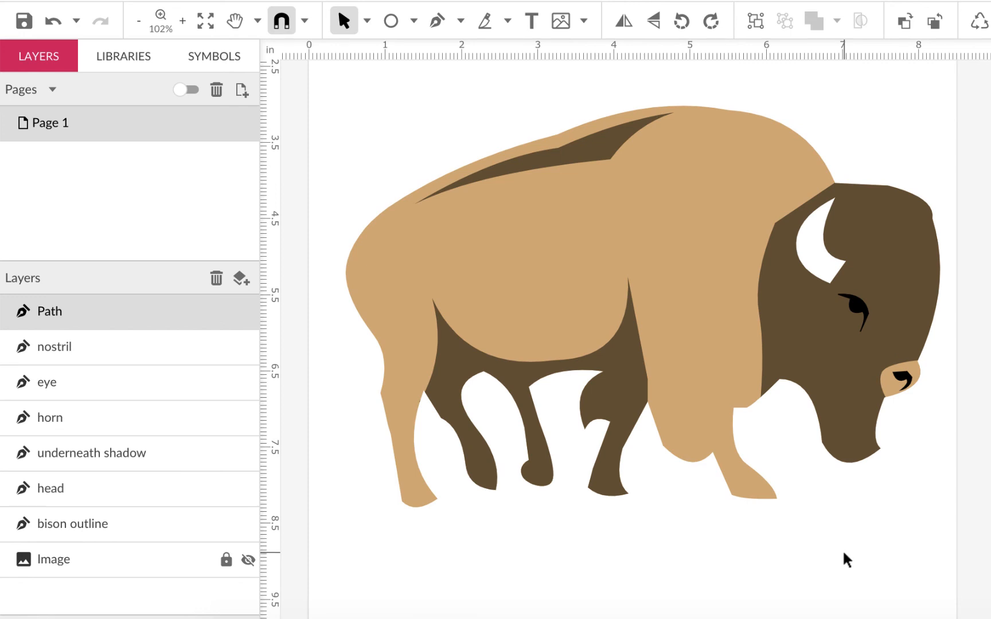
scroll(847, 562, "down", 4)
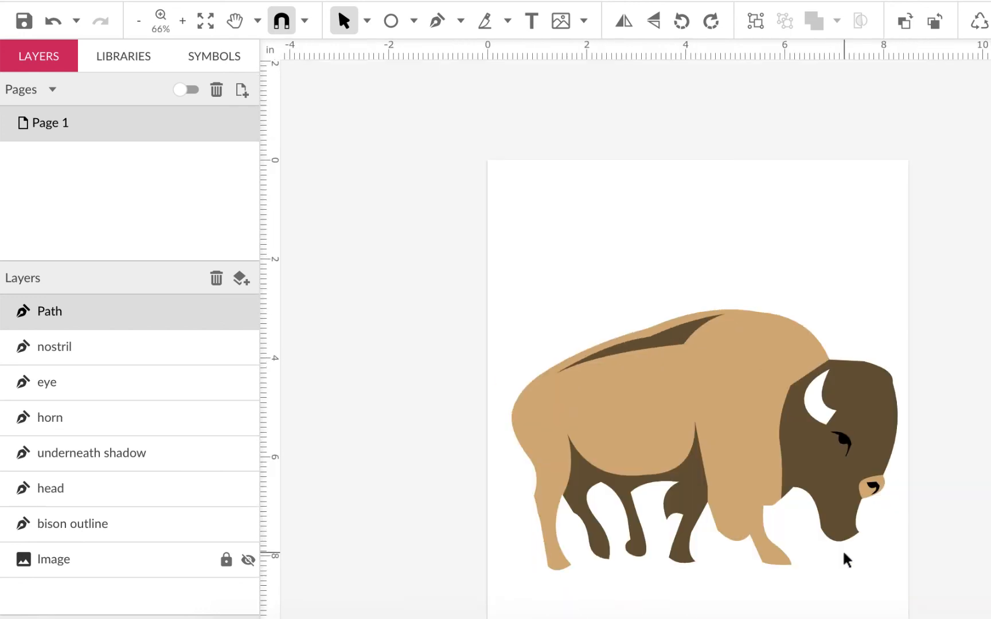
scroll(870, 263, "down", 3)
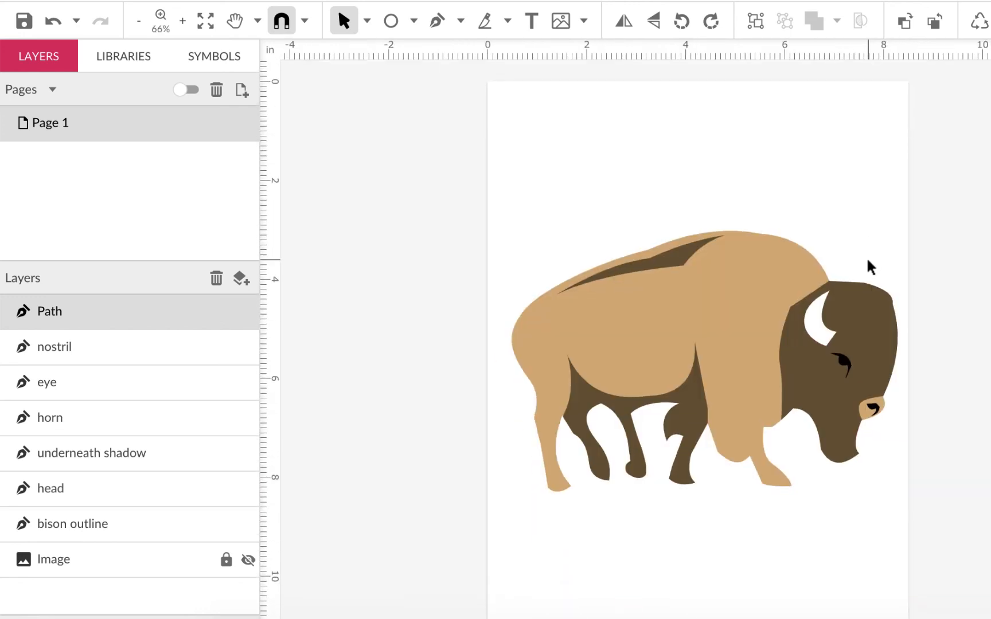
left_click(53, 314)
double_click(54, 315)
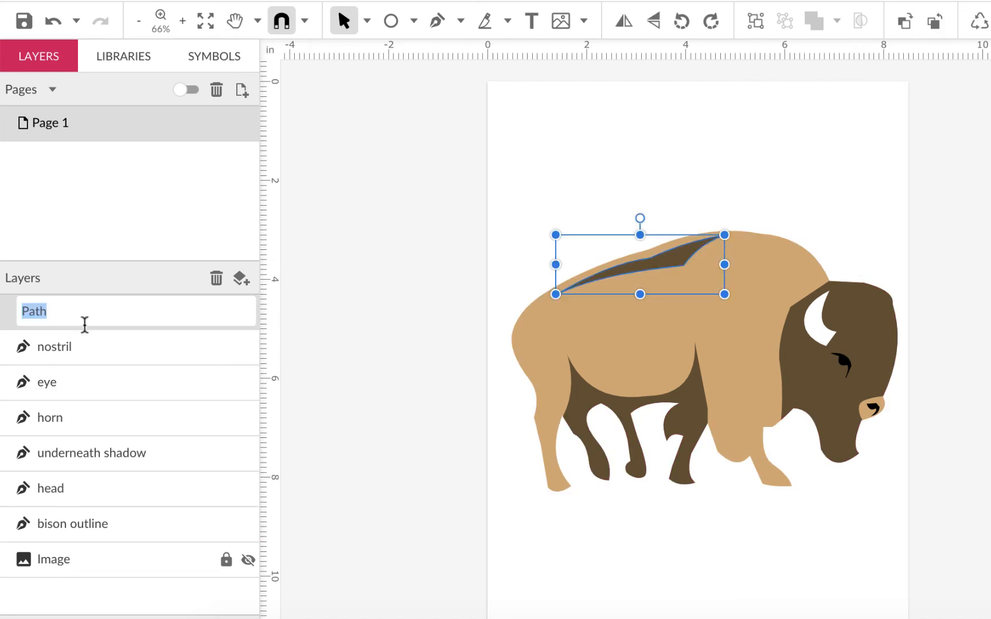
type("shadow back")
key("Return")
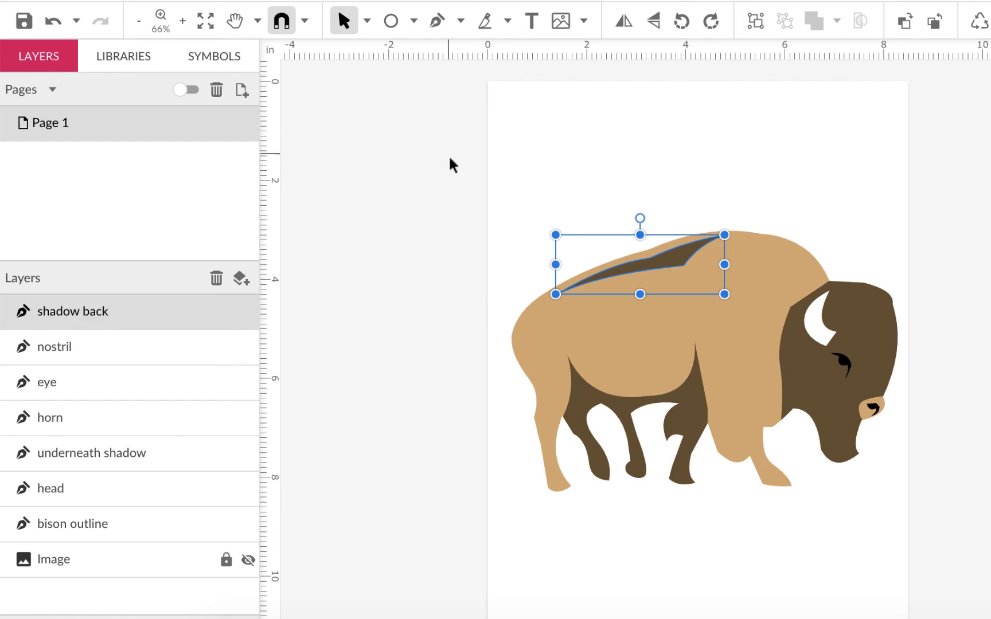
left_click(462, 175)
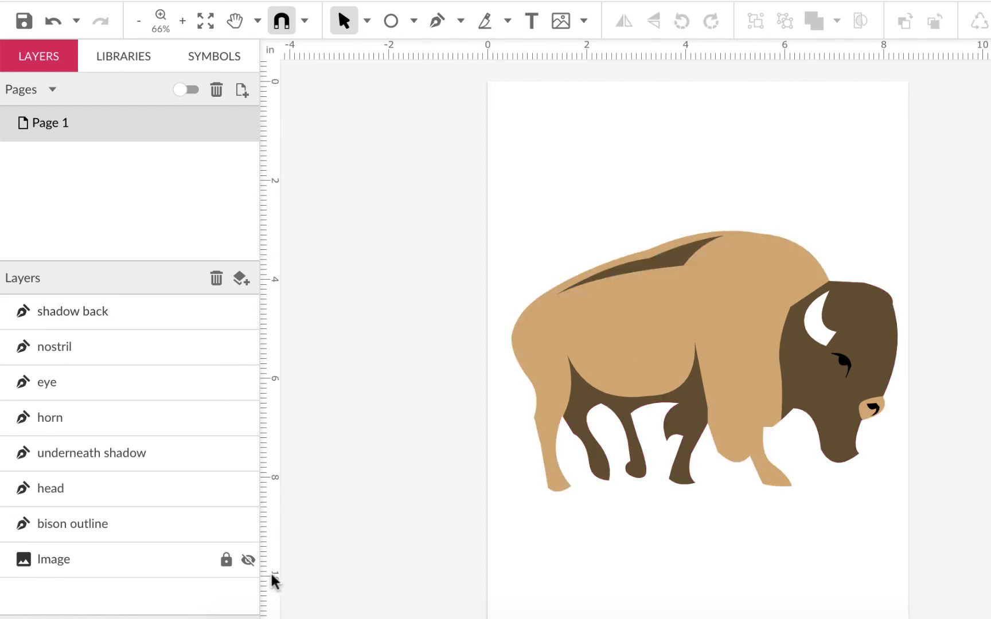
Show the Image layer's photo briefly to compare it with the illustration, and hide it again
left_click(248, 560)
left_click(247, 562)
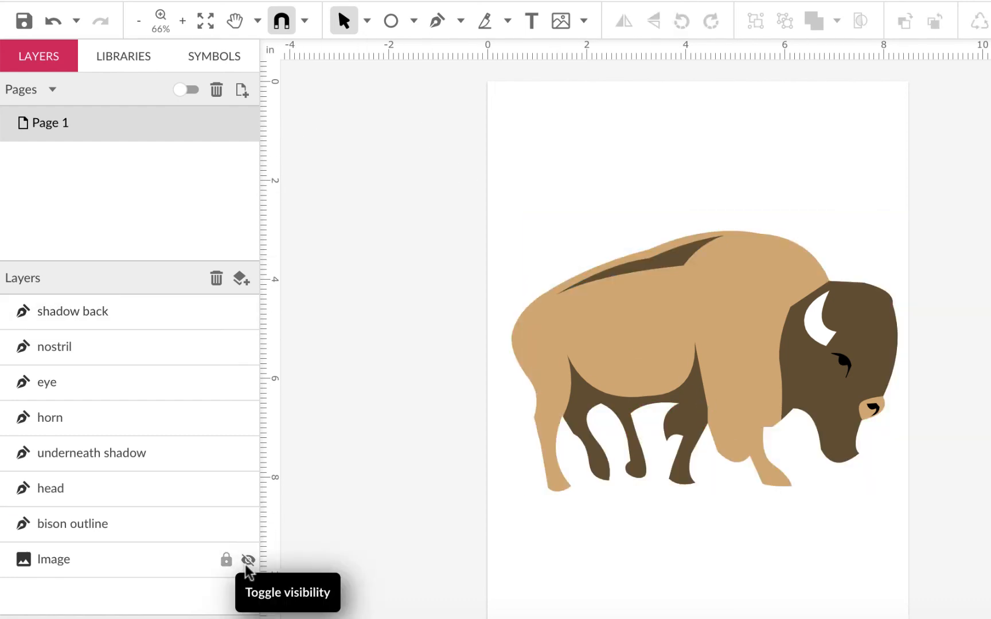
Select all the bison shapes, from shadow back to bison outline, and group them
scroll(449, 547, "down", 1)
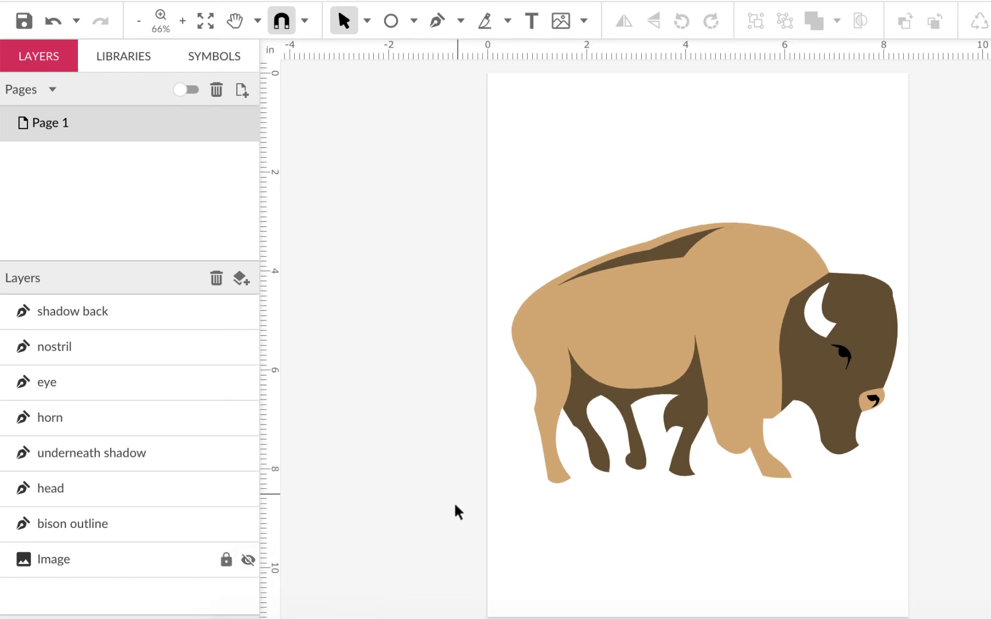
left_click_drag(451, 117, 988, 539)
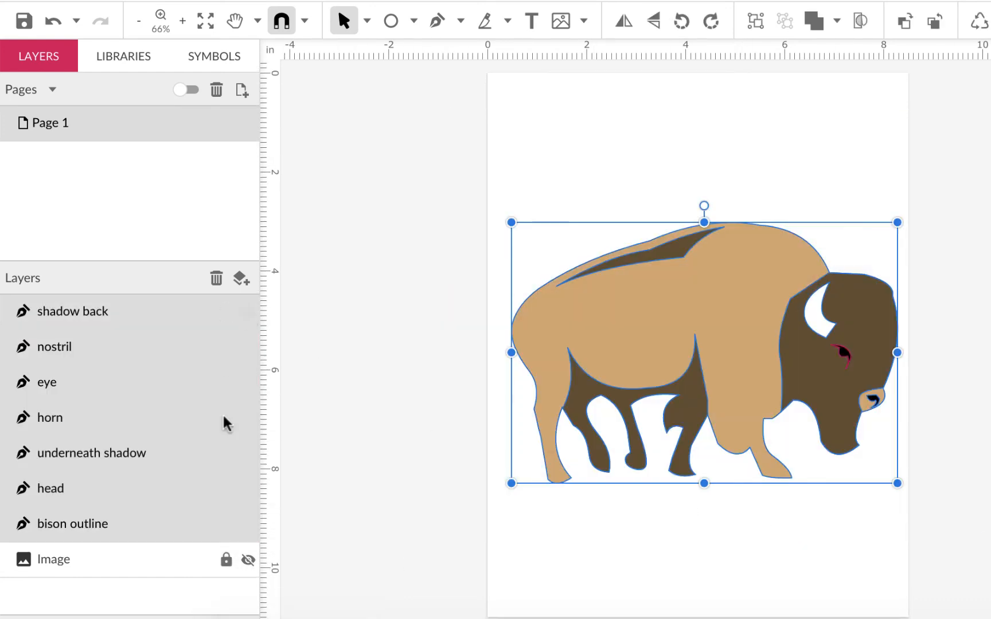
left_click(754, 24)
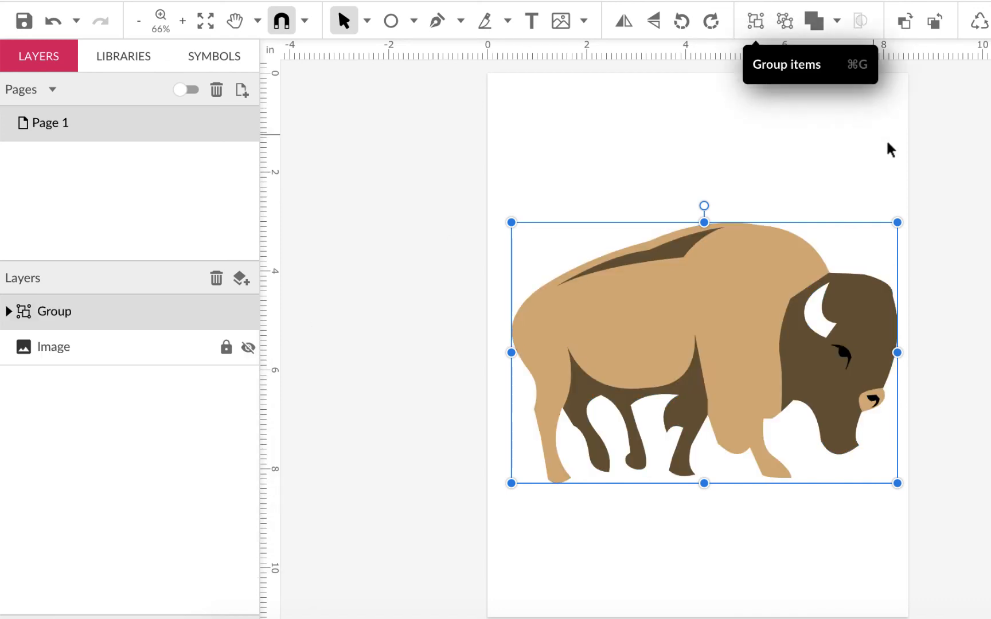
Scale the bison group down to about 5.7 in wide, placed near the page's middle, and save the document
left_click_drag(897, 225, 792, 296)
left_click_drag(732, 342, 773, 313)
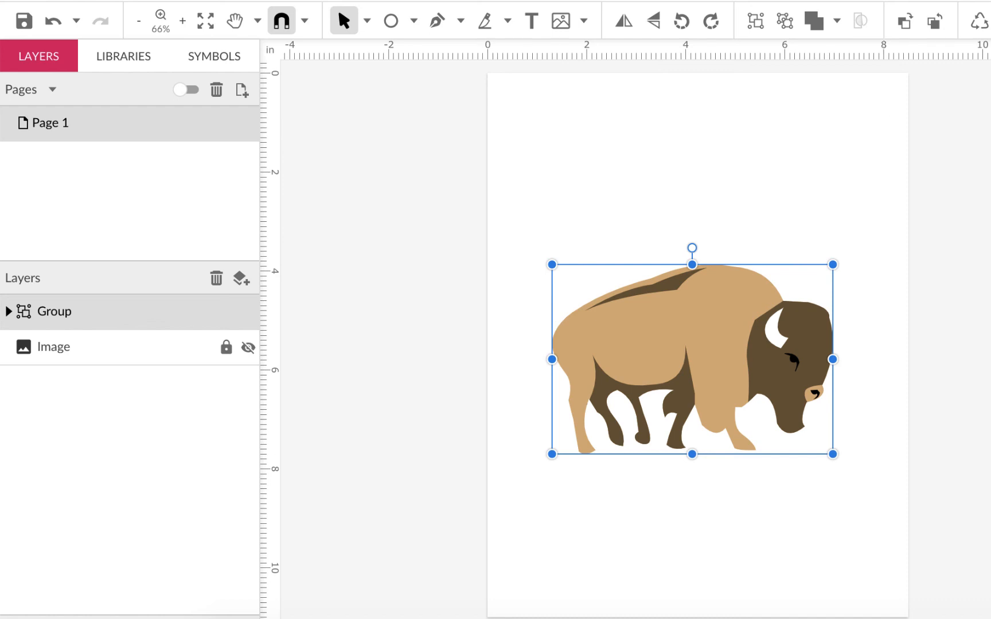
left_click(23, 21)
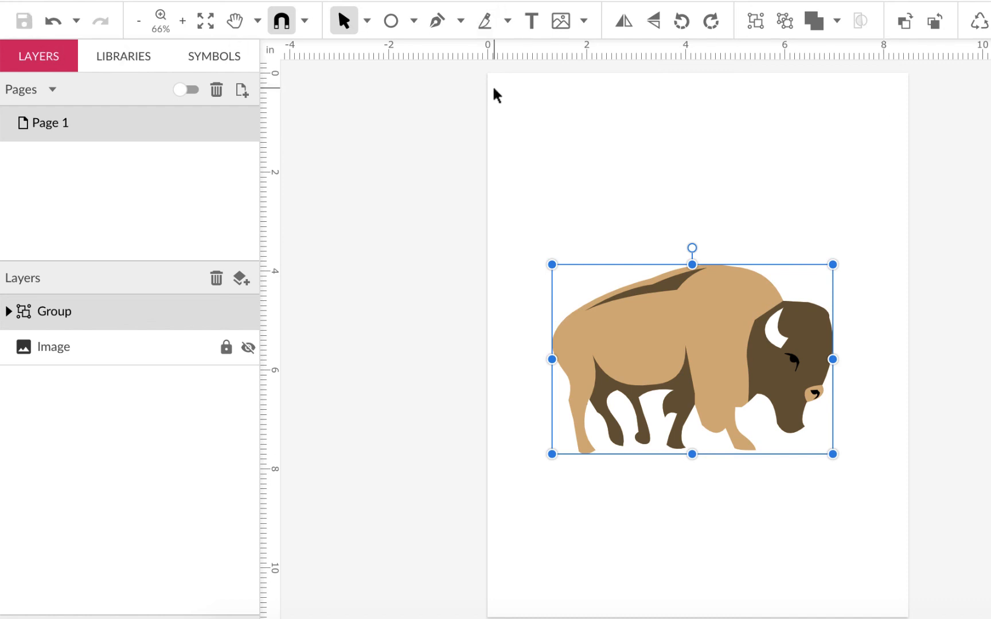